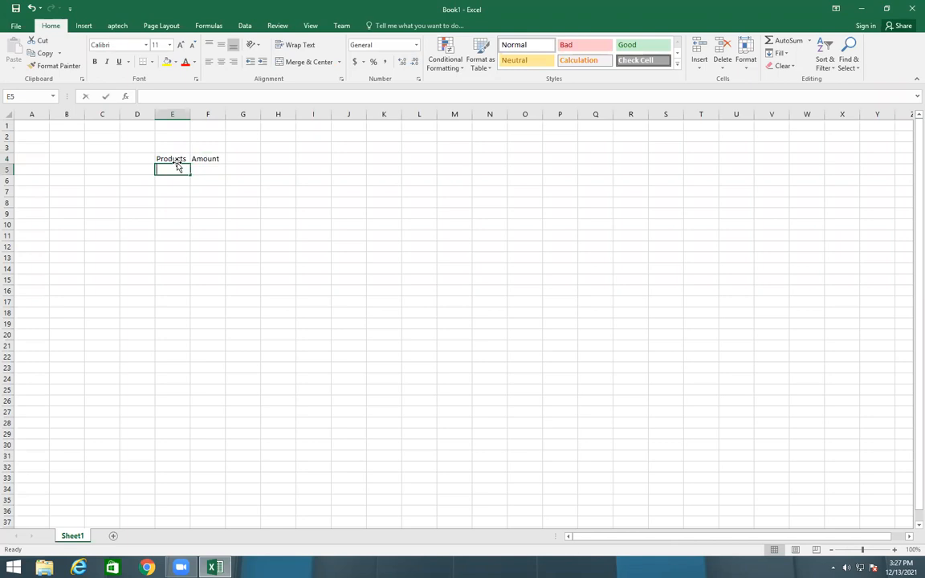
Fill cells E5, E6 and E7 under the Products heading with "Jeans".
{"action": "key", "text": "BackSpace"}
{"action": "key", "text": "BackSpace"}
{"action": "key", "text": "BackSpace"}
{"action": "key", "text": "BackSpace"}
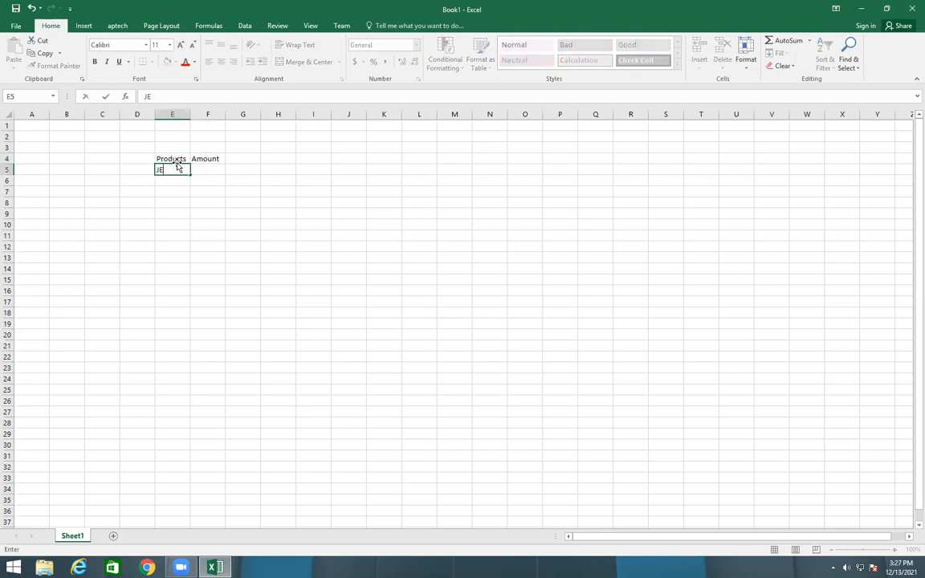
{"action": "type", "text": "eans"}
{"action": "key", "text": "Return"}
{"action": "type", "text": "Jeans"}
{"action": "key", "text": "Return"}
{"action": "key", "text": "Right"}
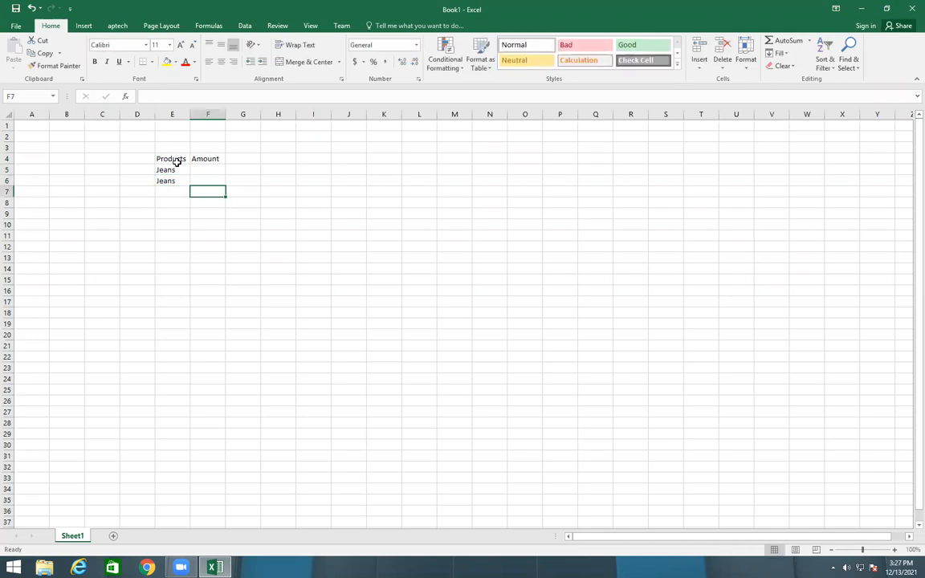
{"action": "key", "text": "Left"}
{"action": "type", "text": "Jeans"}
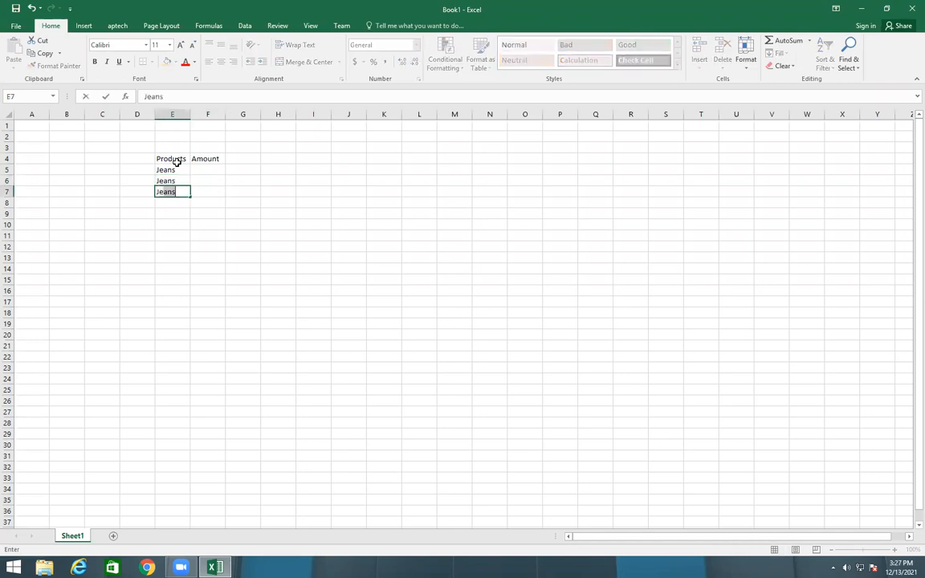
{"action": "key", "text": "Tab"}
{"action": "key", "text": "Return"}
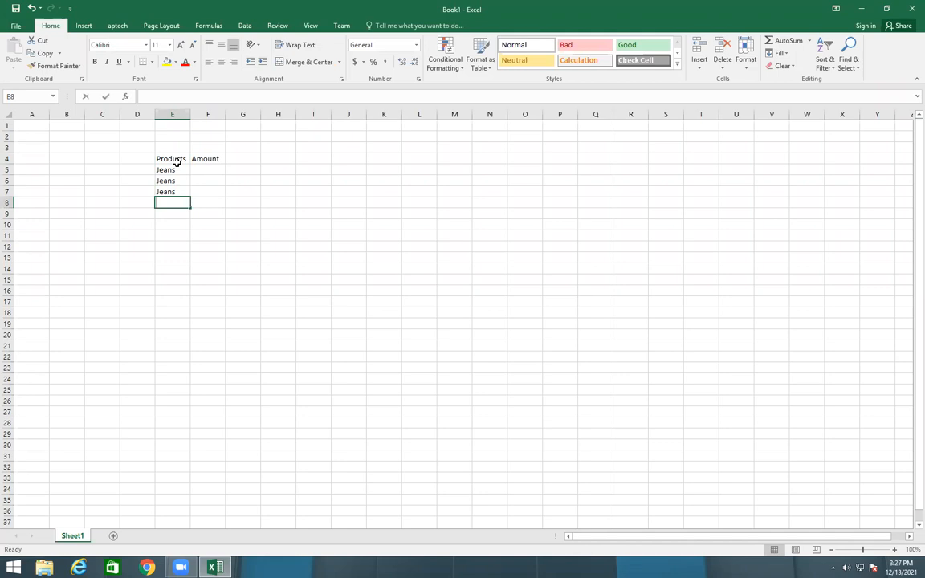
Fill cells E8, E9 and E10 of the Products column with "Shirt".
{"action": "type", "text": "Shier"}
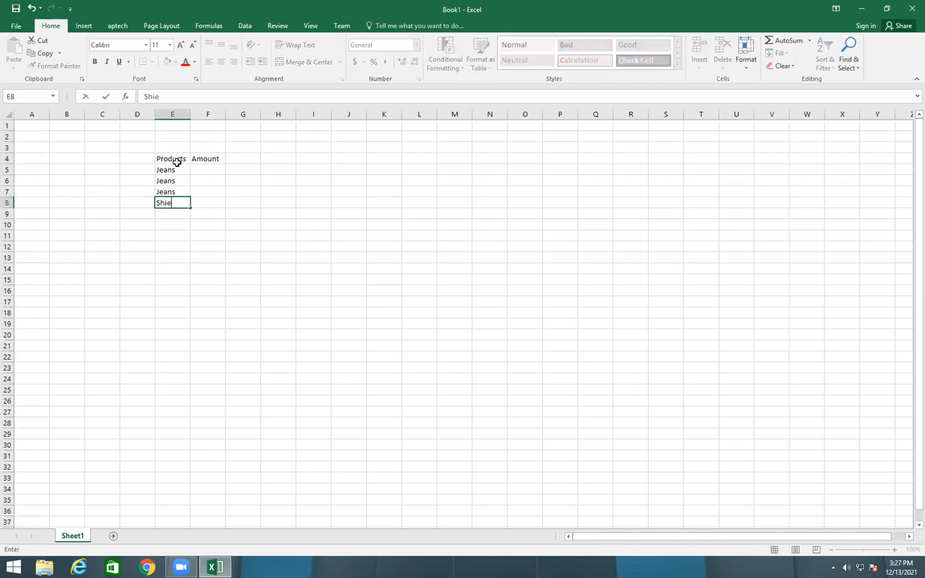
{"action": "key", "text": "BackSpace"}
{"action": "key", "text": "BackSpace"}
{"action": "type", "text": "rt"}
{"action": "key", "text": "Return"}
{"action": "type", "text": "S"}
{"action": "key", "text": "Return"}
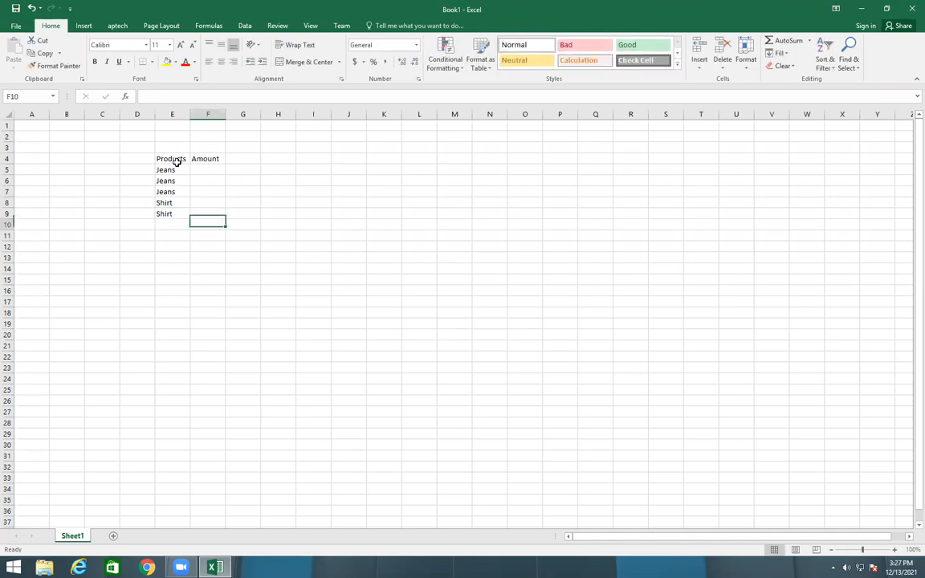
{"action": "type", "text": "Shirt"}
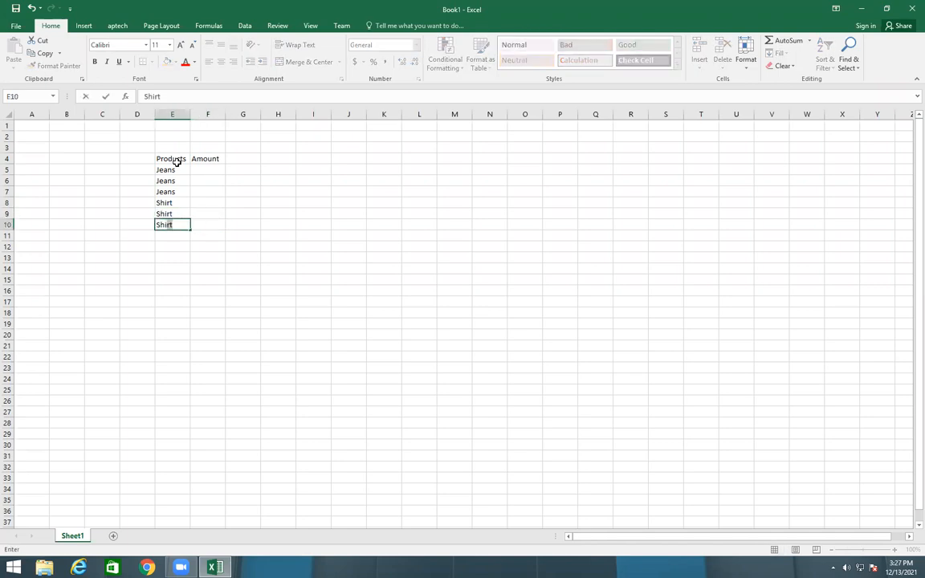
{"action": "key", "text": "Tab"}
Enter the amounts 800, 700 and 600 for the three Jeans rows in F5:F7.
{"action": "key", "text": "Up"}
{"action": "key", "text": "Up"}
{"action": "key", "text": "Up"}
{"action": "key", "text": "Up"}
{"action": "key", "text": "Up"}
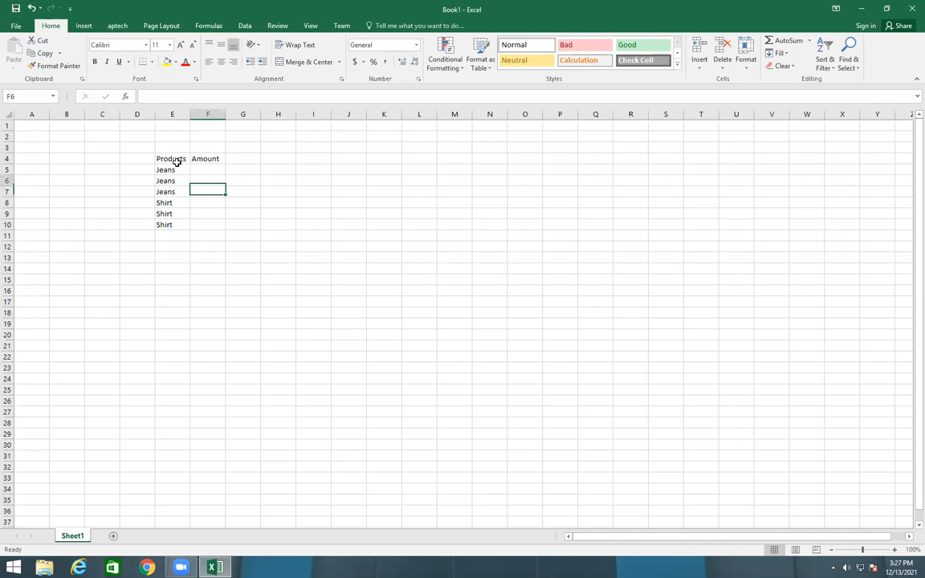
{"action": "type", "text": "800"}
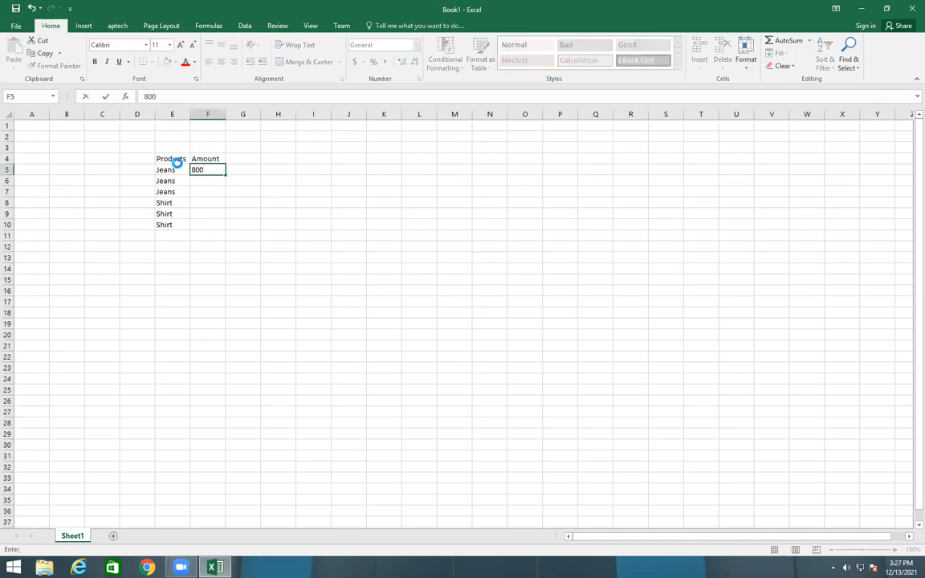
{"action": "key", "text": "Return"}
{"action": "type", "text": "700"}
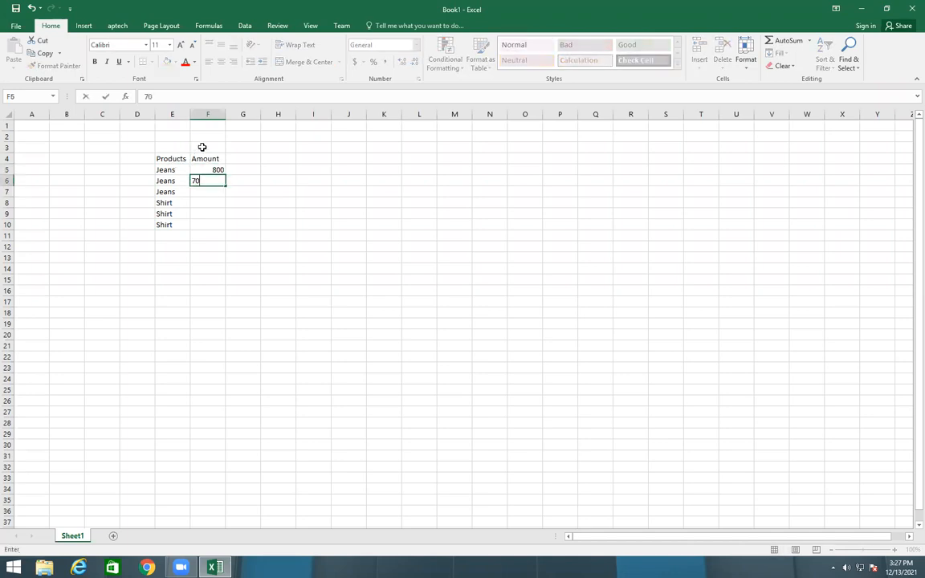
{"action": "key", "text": "Return"}
{"action": "type", "text": "600"}
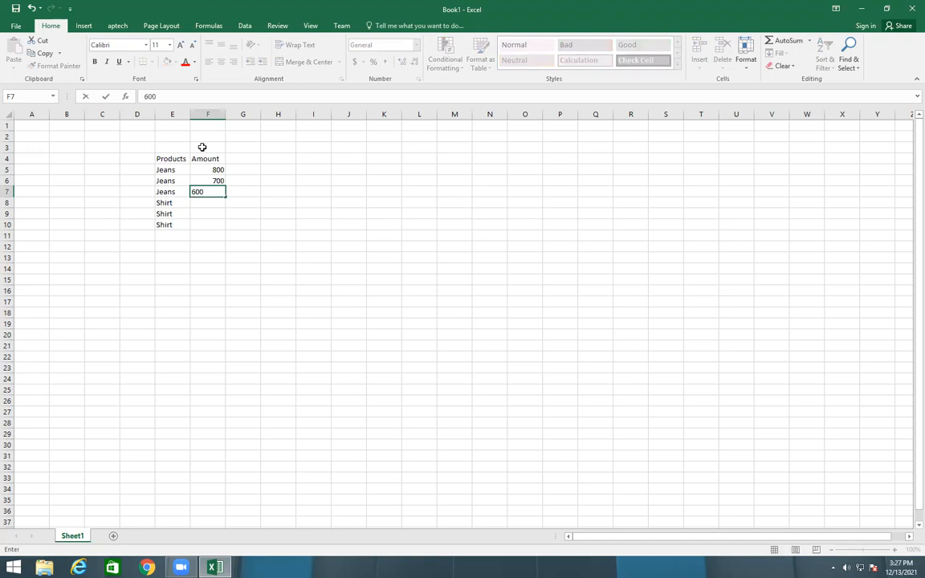
Enter the amounts 500, 550 and 600 for the three Shirt rows in F8:F10.
{"action": "key", "text": "Return"}
{"action": "type", "text": "500"}
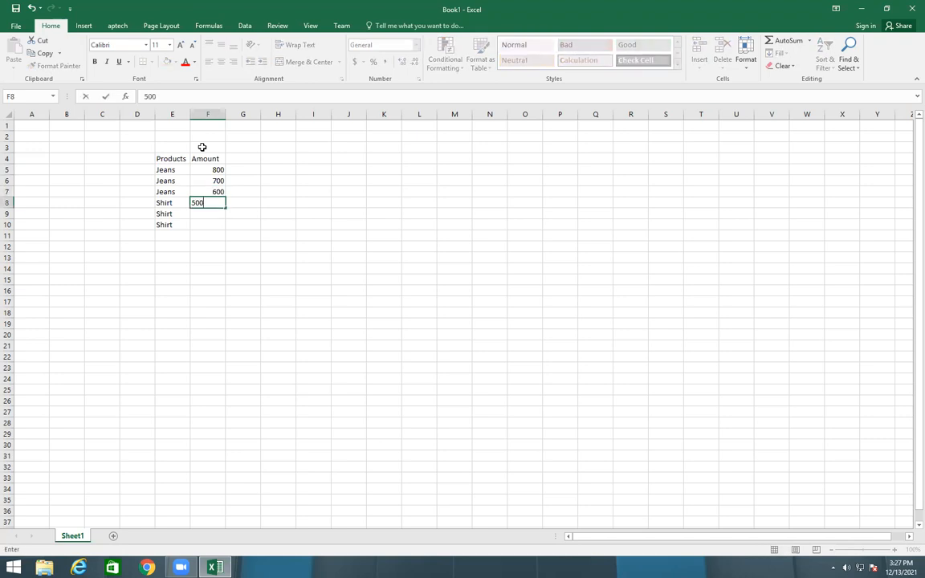
{"action": "key", "text": "Return"}
{"action": "type", "text": "550"}
{"action": "key", "text": "Return"}
{"action": "key", "text": "Return"}
{"action": "type", "text": "56"}
{"action": "key", "text": "BackSpace"}
{"action": "key", "text": "Up"}
{"action": "type", "text": "6000"}
{"action": "key", "text": "BackSpace"}
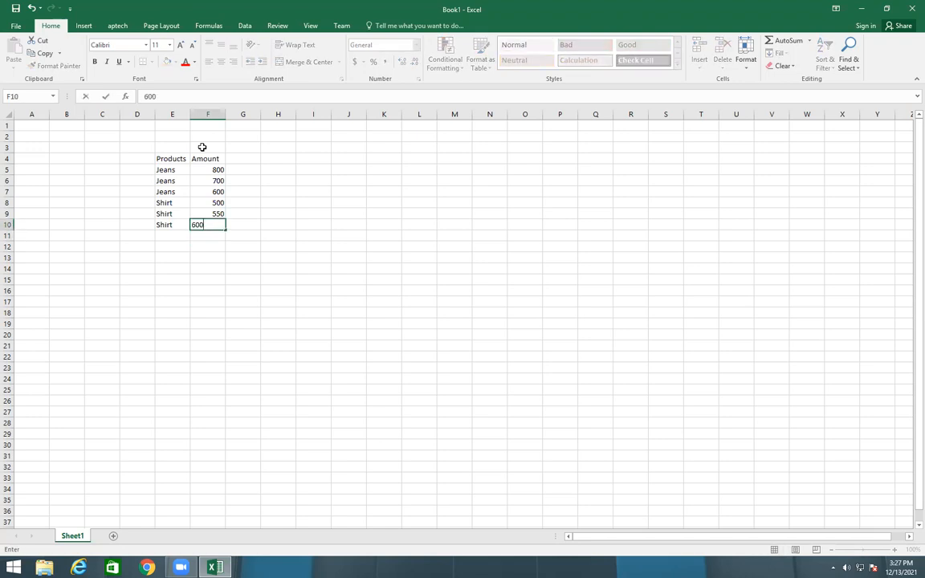
{"action": "left_click", "coordinate": [273, 315]}
Center the contents of the Products and Amount table in E4:F10 horizontally.
{"action": "left_click_drag", "start_coordinate": [165, 160], "coordinate": [219, 224]}
{"action": "left_click", "coordinate": [221, 62]}
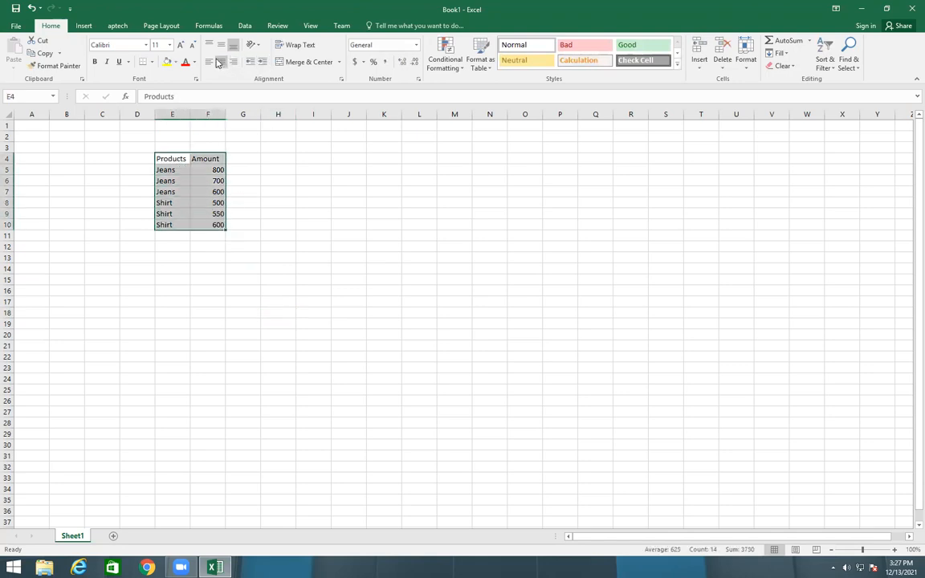
{"action": "left_click", "coordinate": [299, 193]}
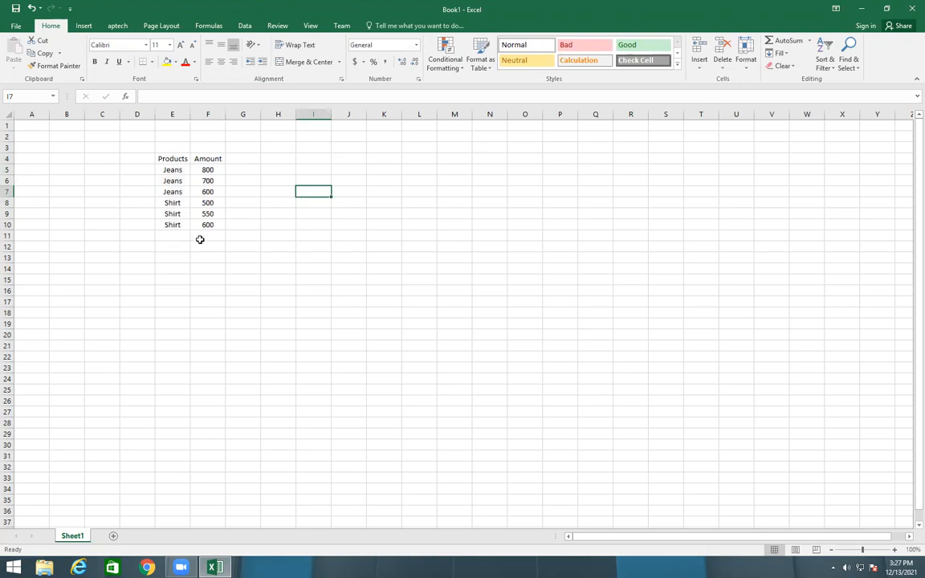
Enter the criteria heading "Products" in cell H6.
{"action": "left_click", "coordinate": [294, 183]}
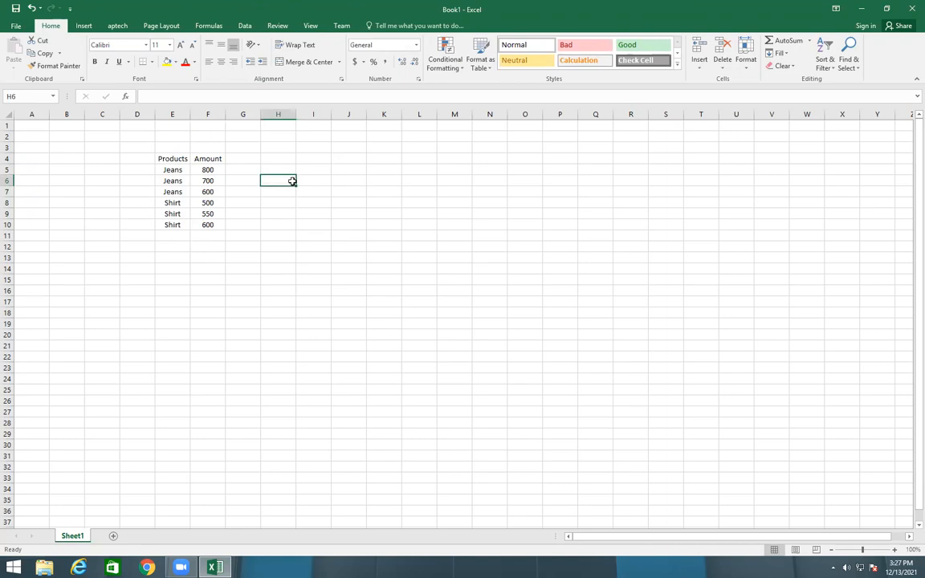
{"action": "key", "text": "ctrl+p"}
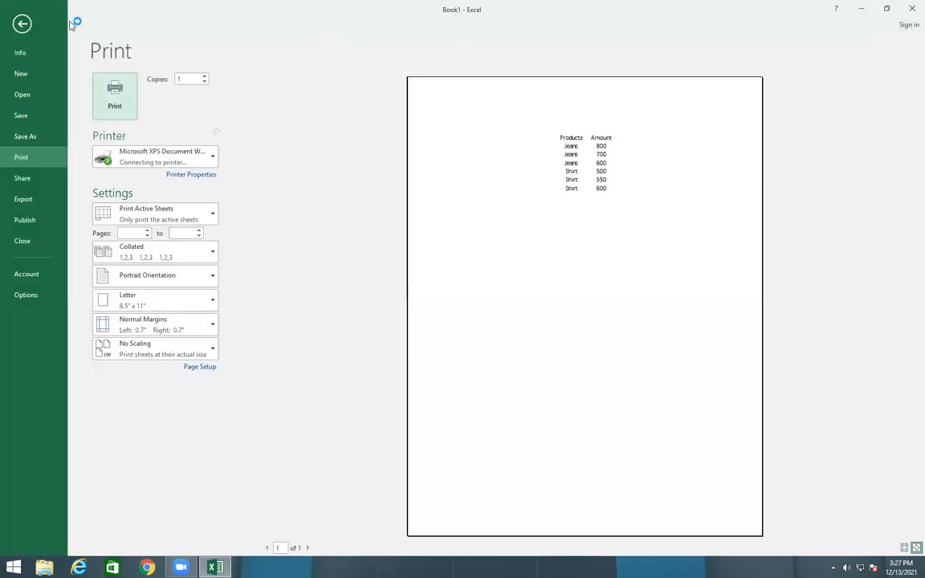
{"action": "left_click", "coordinate": [30, 25]}
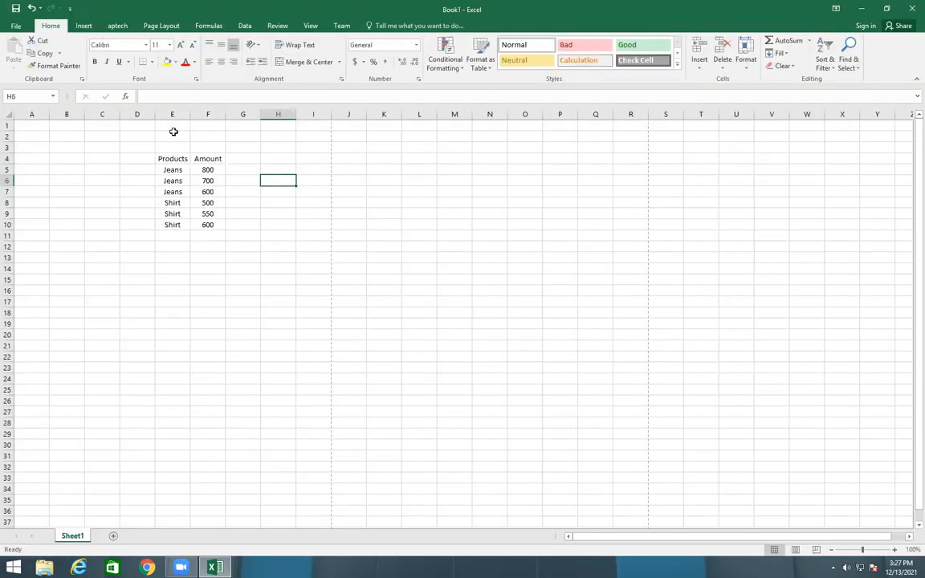
{"action": "type", "text": "Pros"}
{"action": "key", "text": "BackSpace"}
{"action": "type", "text": "d"}
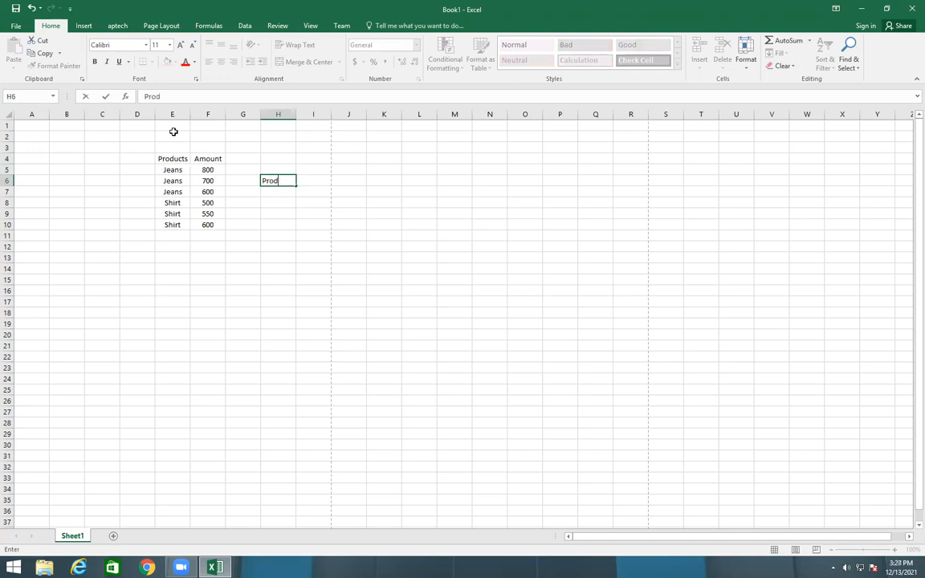
{"action": "type", "text": "yucts"}
{"action": "key", "text": "Return"}
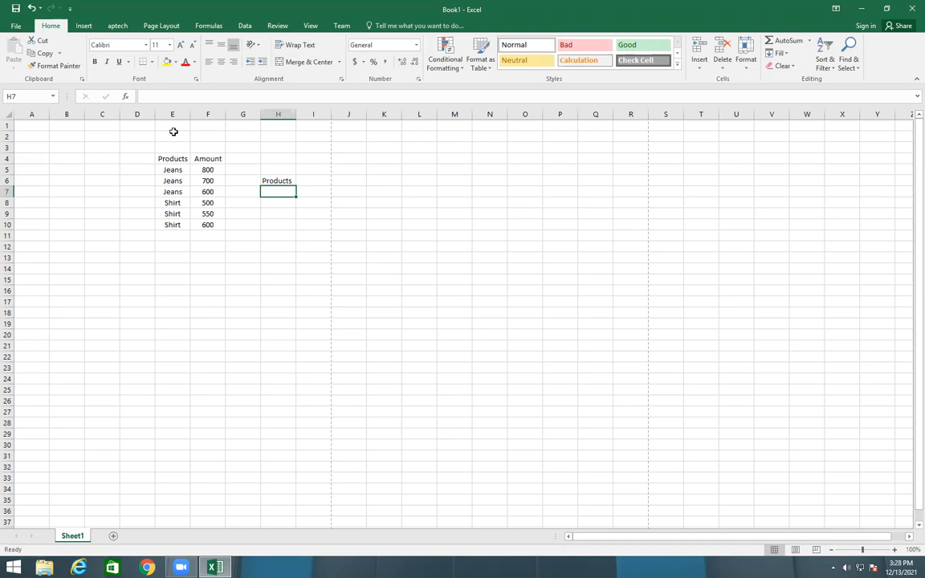
{"action": "key", "text": "Up"}
{"action": "key", "text": "Right"}
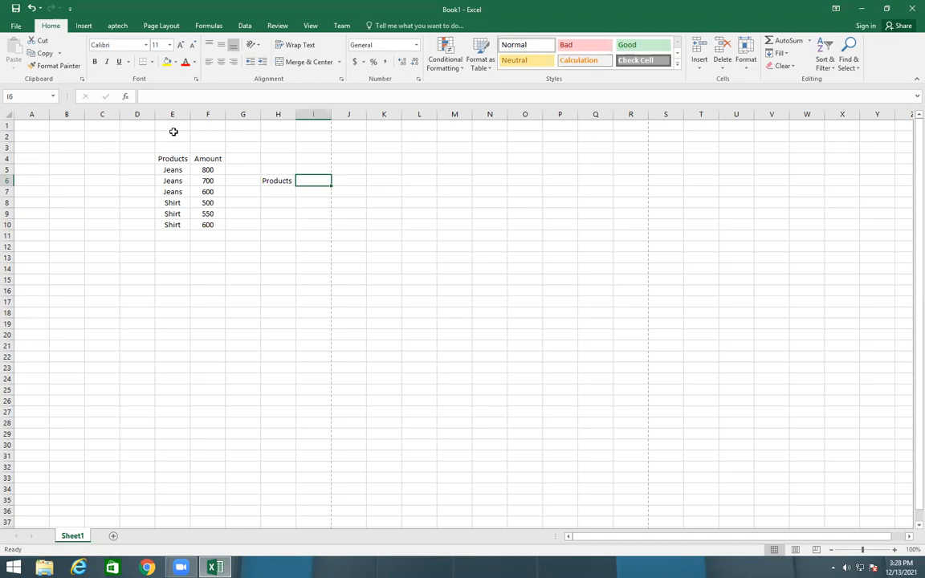
{"action": "key", "text": "Left"}
{"action": "key", "text": "Right"}
{"action": "key", "text": "Left"}
{"action": "key", "text": "Down"}
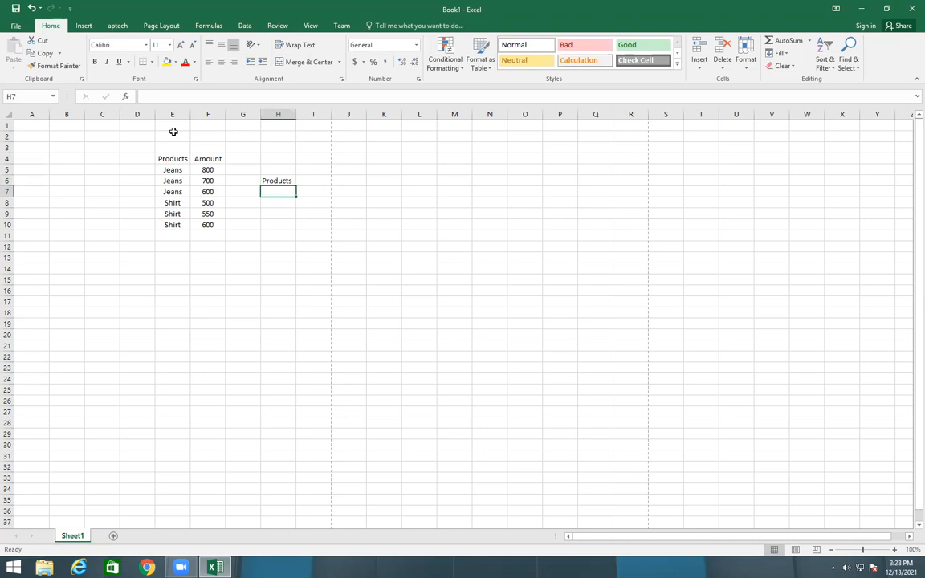
Enter the result headings "Dmax", "Dmin" and "Dsum" in cells K5, L5 and M5.
{"action": "key", "text": "Up"}
{"action": "key", "text": "Up"}
{"action": "key", "text": "Right"}
{"action": "key", "text": "Right"}
{"action": "key", "text": "Right"}
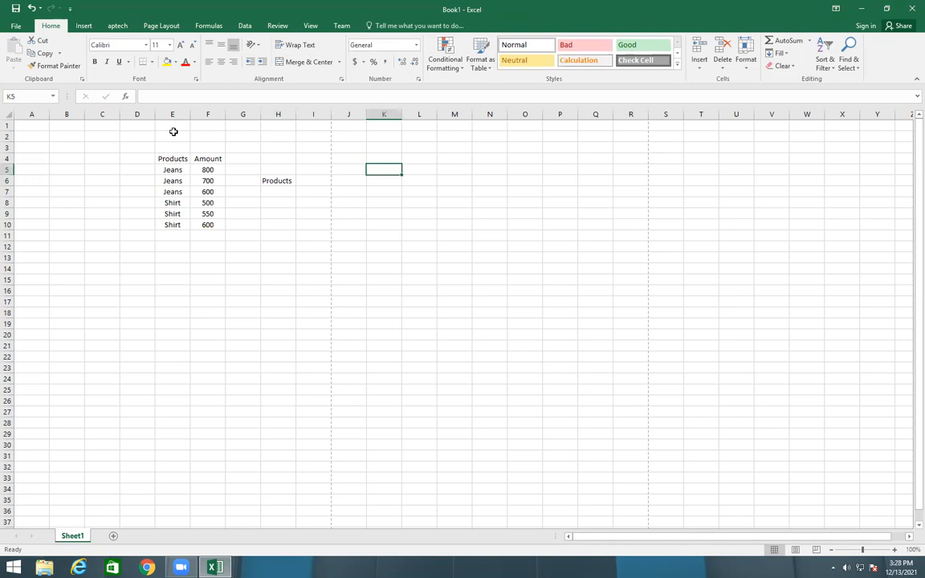
{"action": "type", "text": "Dmax"}
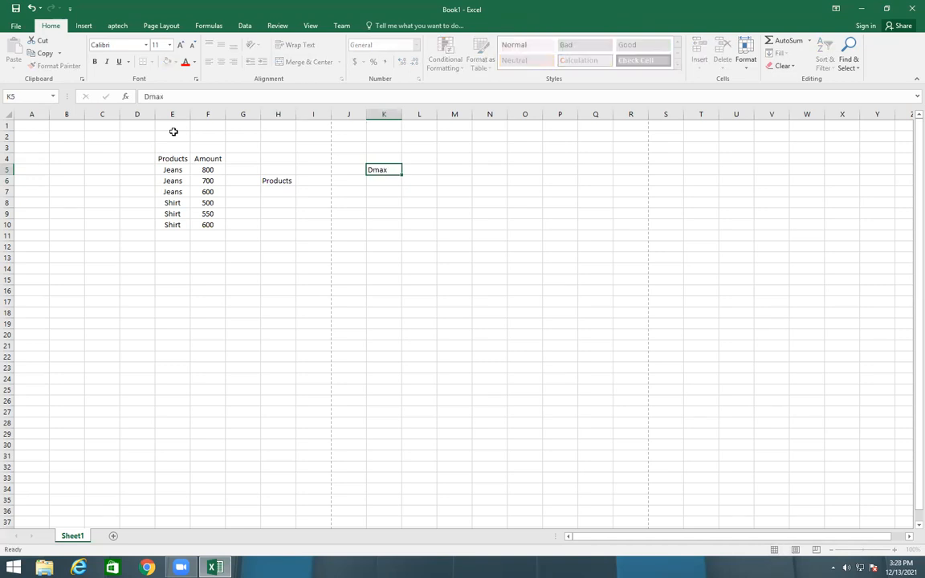
{"action": "key", "text": "Tab"}
{"action": "type", "text": "Dmi"}
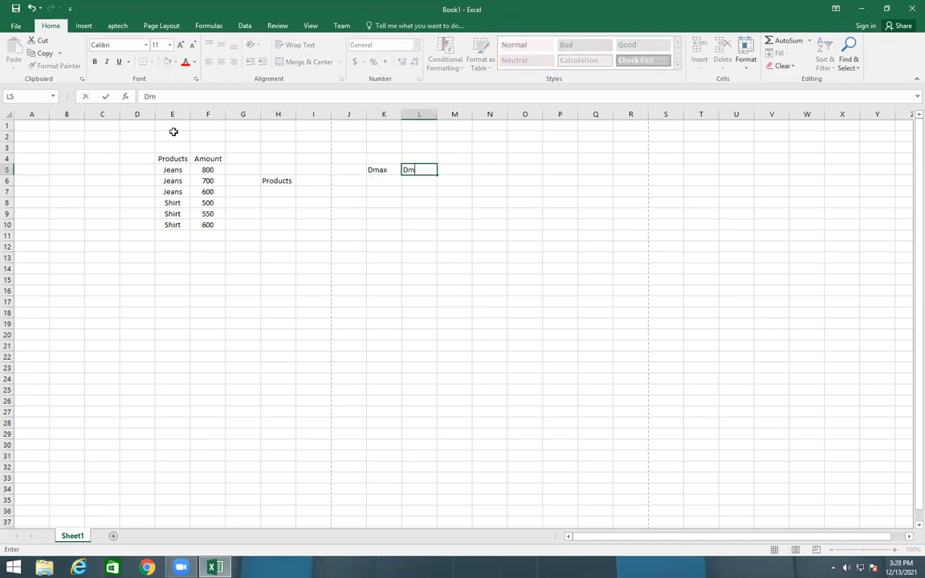
{"action": "key", "text": "ctrl+Return"}
{"action": "key", "text": "BackSpace"}
{"action": "type", "text": "Dmin"}
{"action": "key", "text": "Tab"}
{"action": "type", "text": "Dsum"}
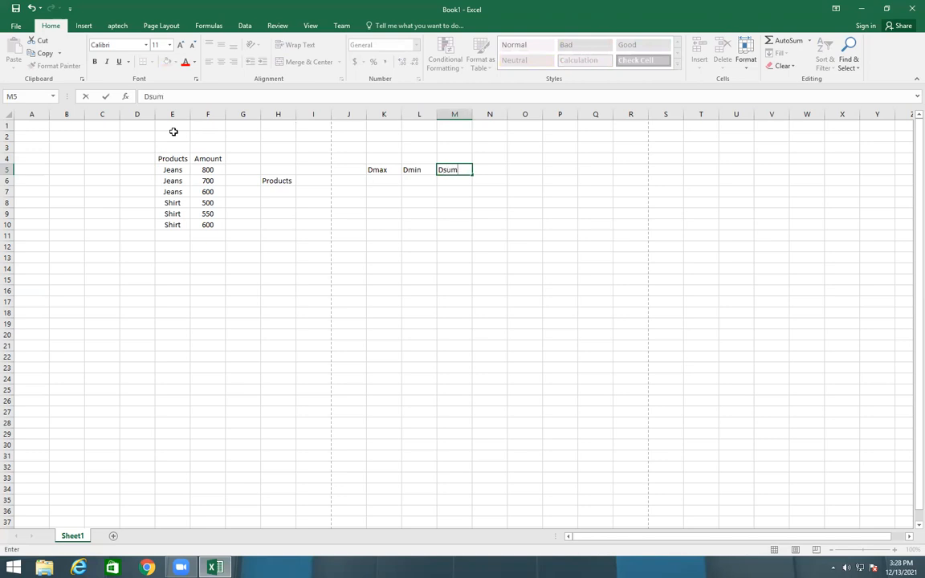
{"action": "key", "text": "Return"}
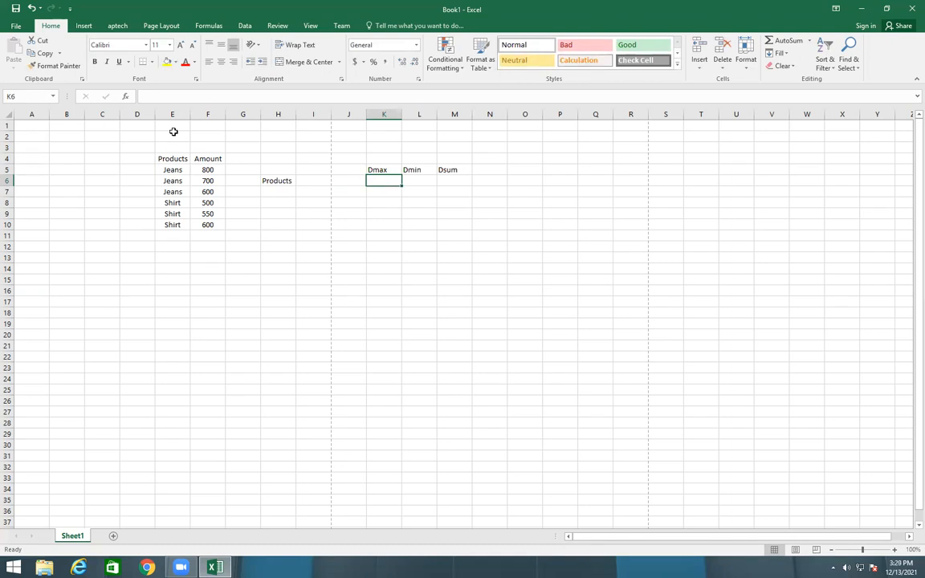
Enter the formula =DMAX(E4:F10,"Amount",H6:I6) in cell K6 under the Dmax heading.
{"action": "type", "text": "="}
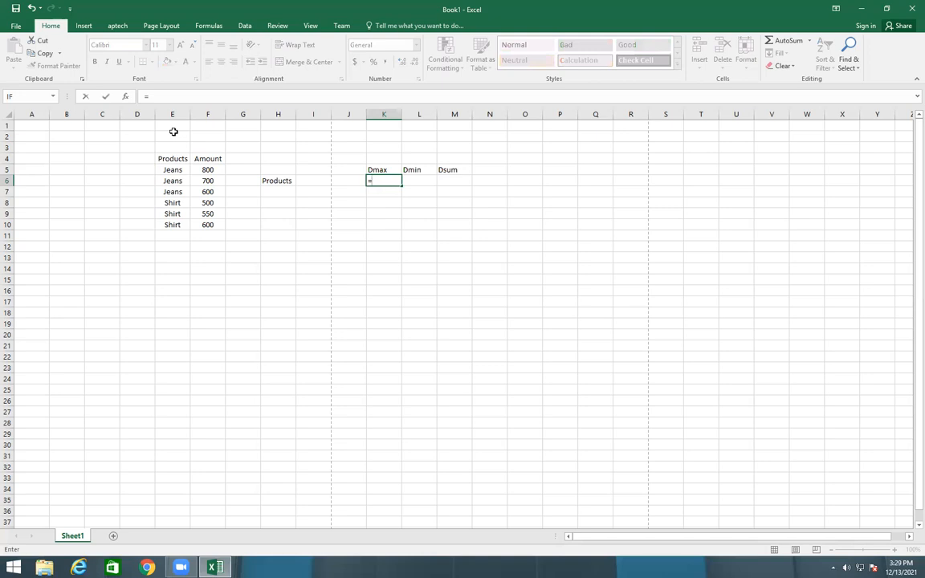
{"action": "type", "text": "dmax"}
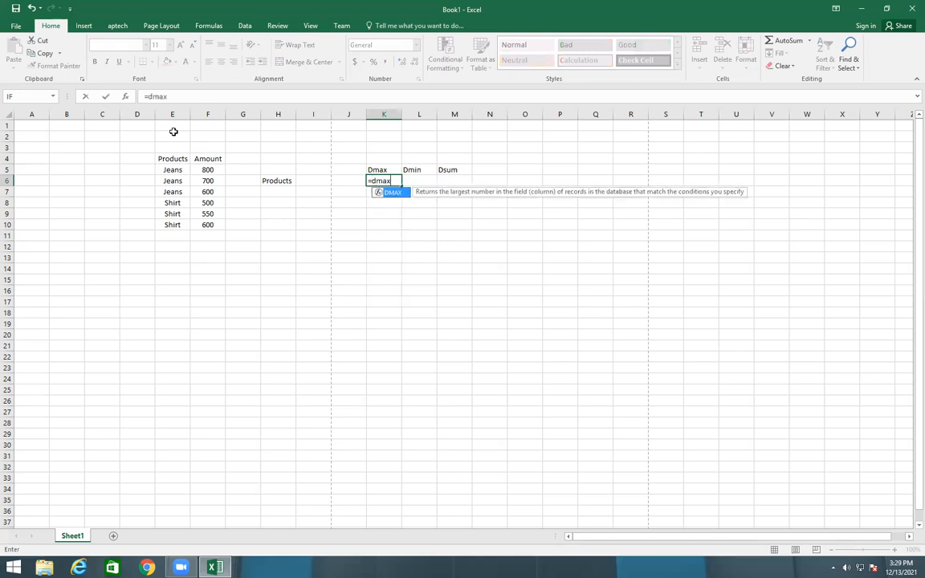
{"action": "key", "text": "Tab"}
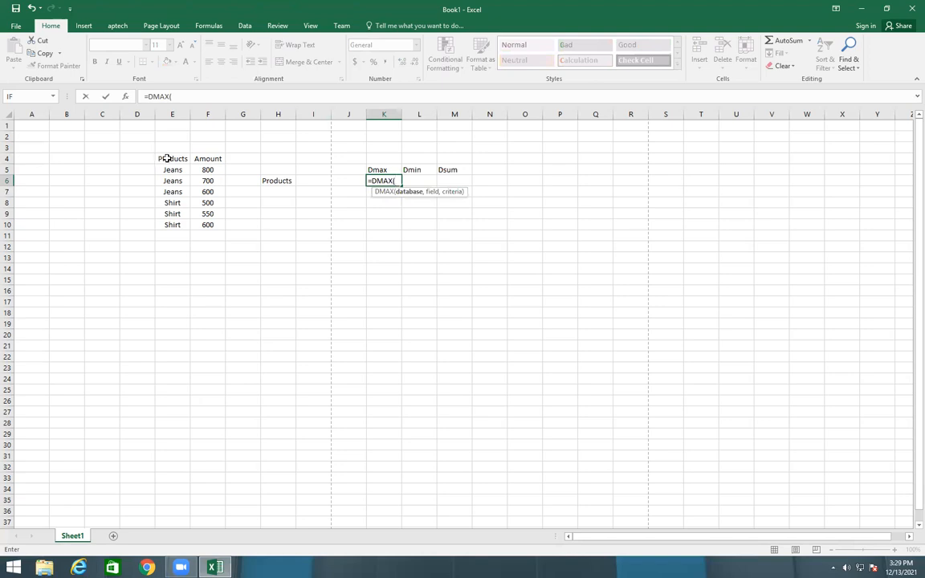
{"action": "left_click_drag", "start_coordinate": [166, 158], "coordinate": [207, 223]}
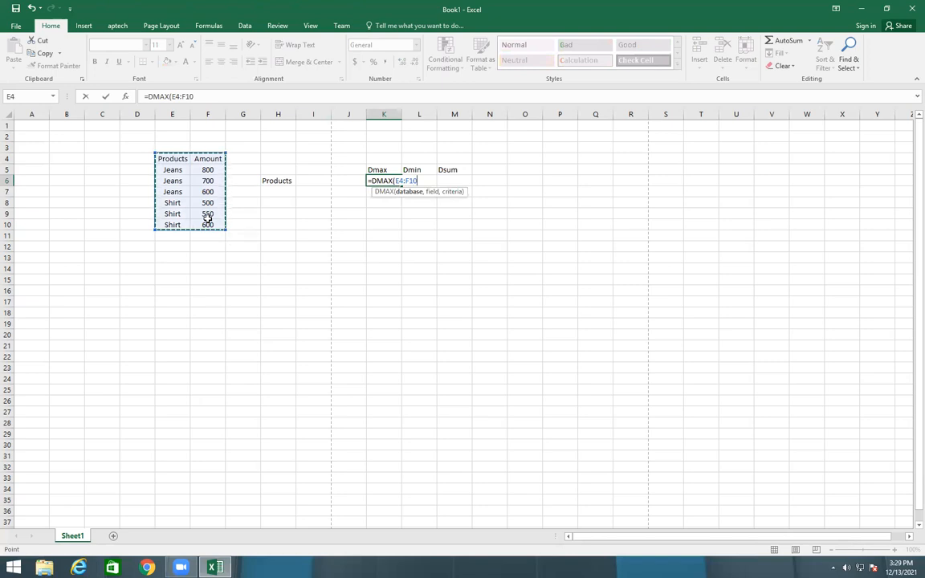
{"action": "type", "text": ","}
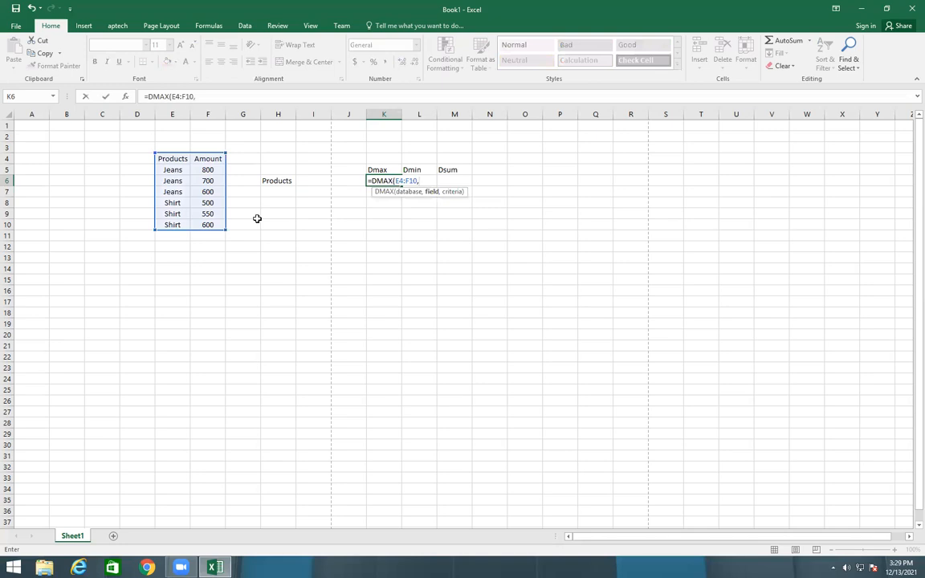
{"action": "type", "text": "\"Amount\""}
{"action": "key", "text": "BackSpace"}
{"action": "type", "text": ","}
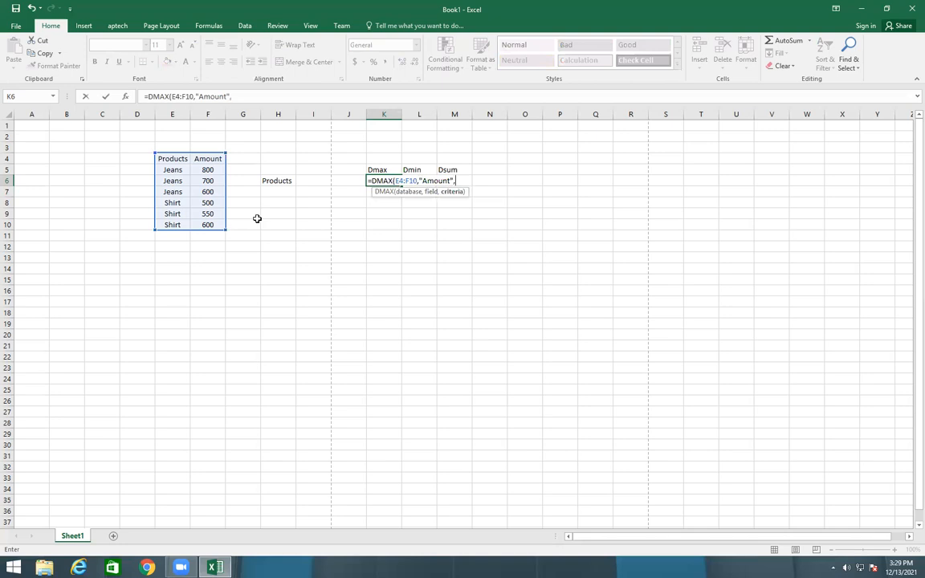
{"action": "left_click_drag", "start_coordinate": [268, 182], "coordinate": [291, 193]}
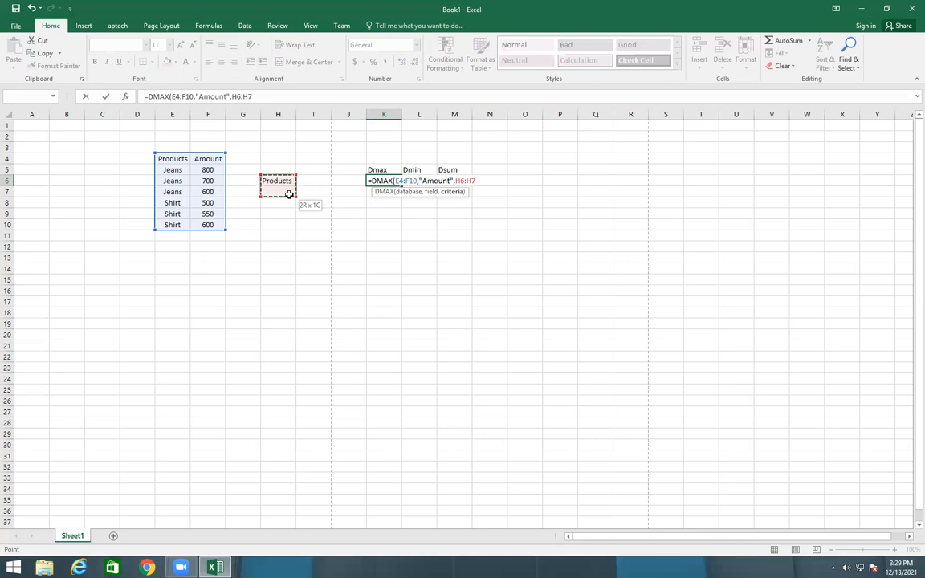
{"action": "left_click_drag", "start_coordinate": [298, 188], "coordinate": [320, 180]}
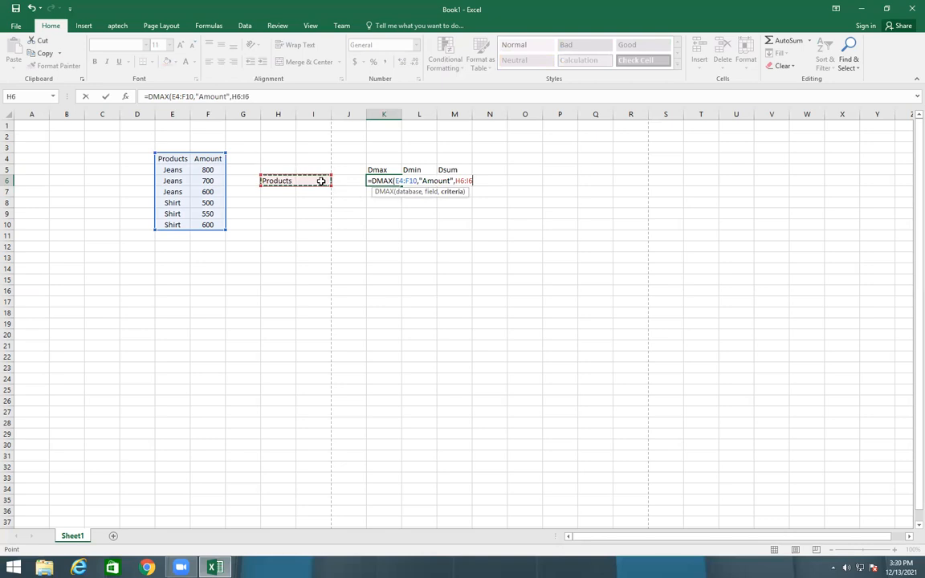
{"action": "left_click", "coordinate": [284, 97]}
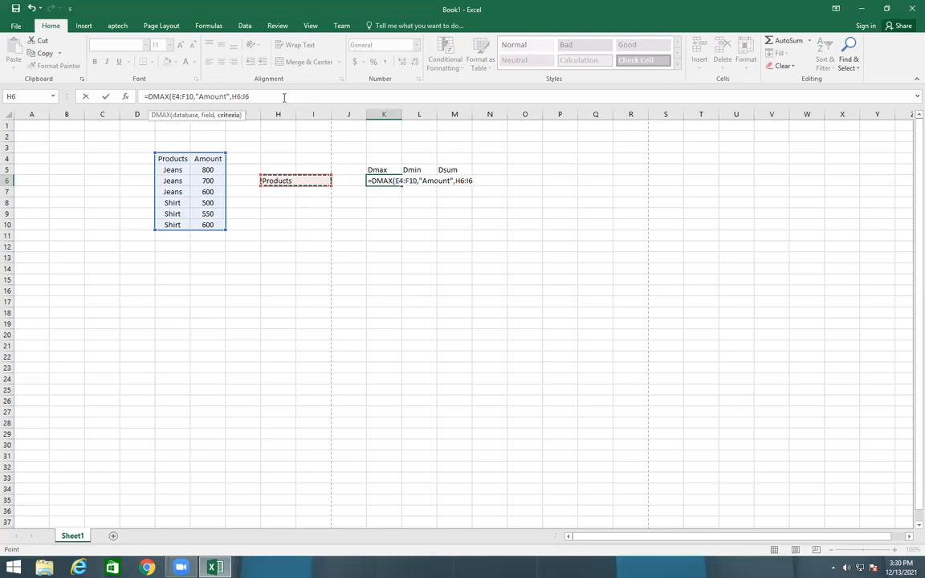
{"action": "key", "text": "Return"}
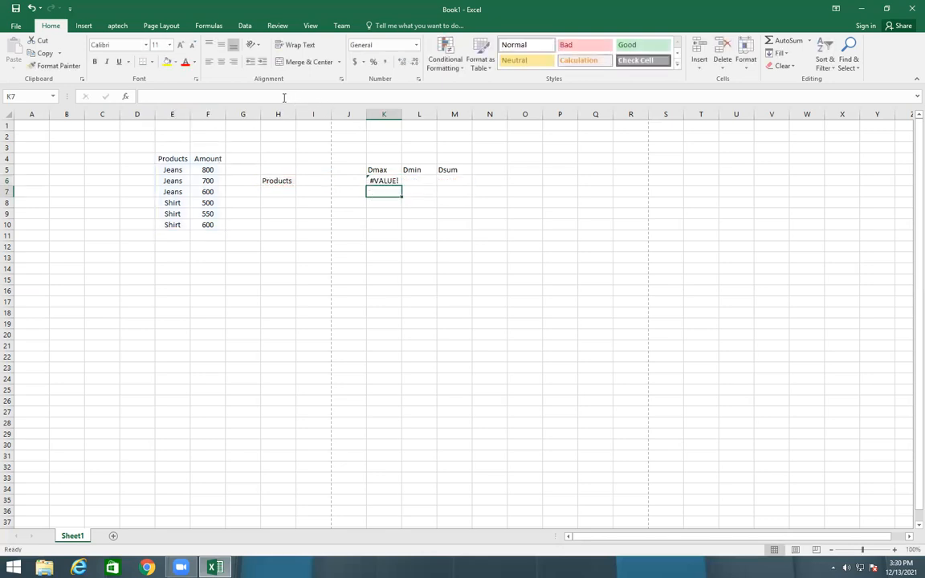
Clear the existing formula in cell K6 and start a new DMAX function there.
{"action": "left_click", "coordinate": [378, 181]}
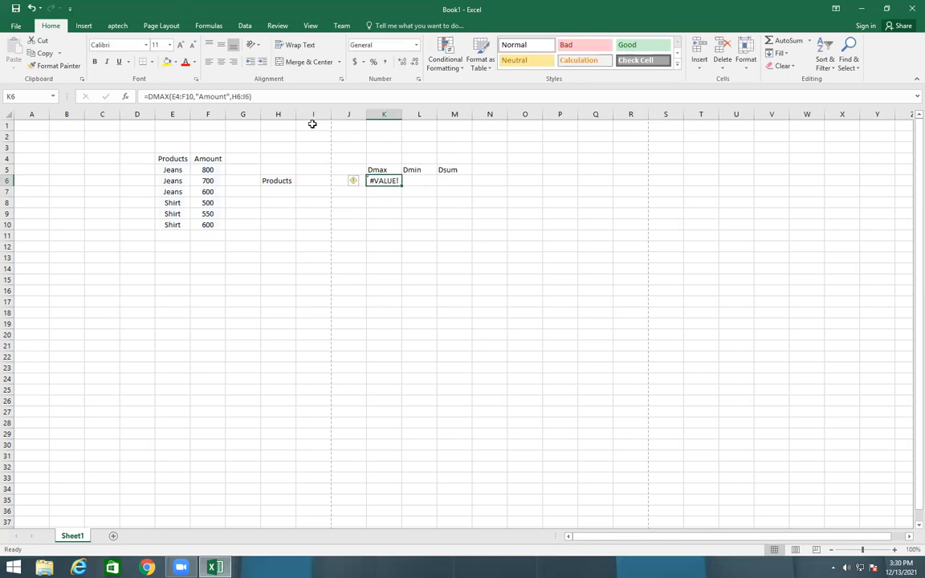
{"action": "left_click_drag", "start_coordinate": [311, 97], "coordinate": [120, 96]}
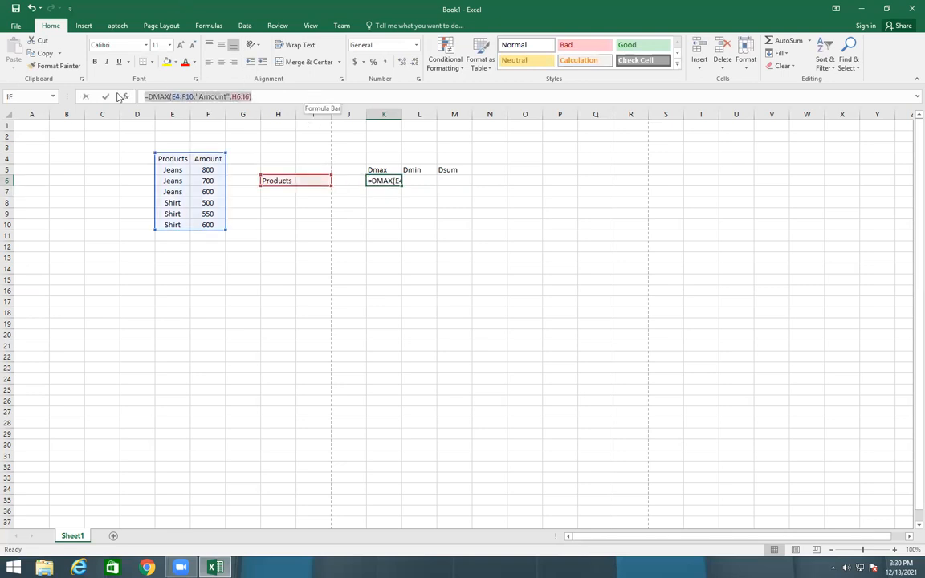
{"action": "type", "text": "="}
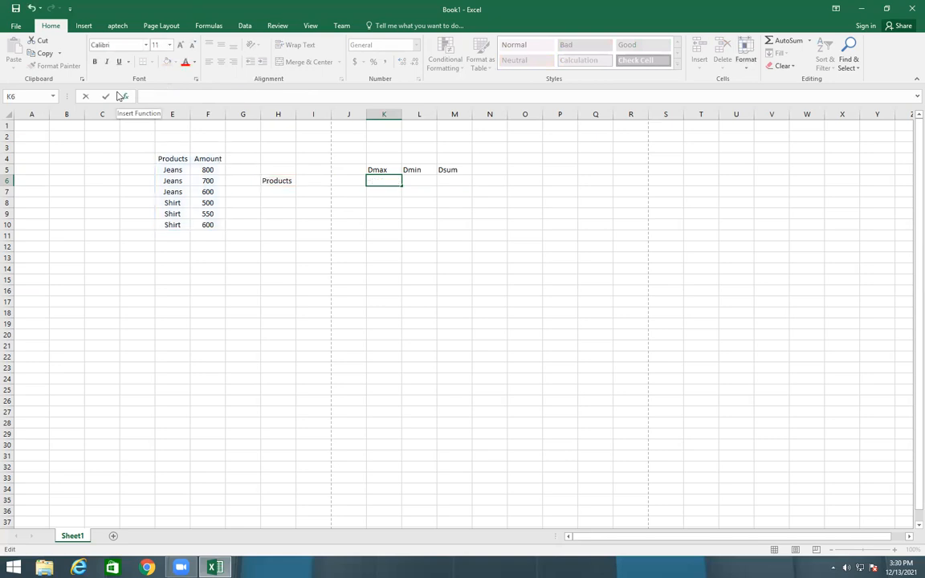
{"action": "type", "text": "d"}
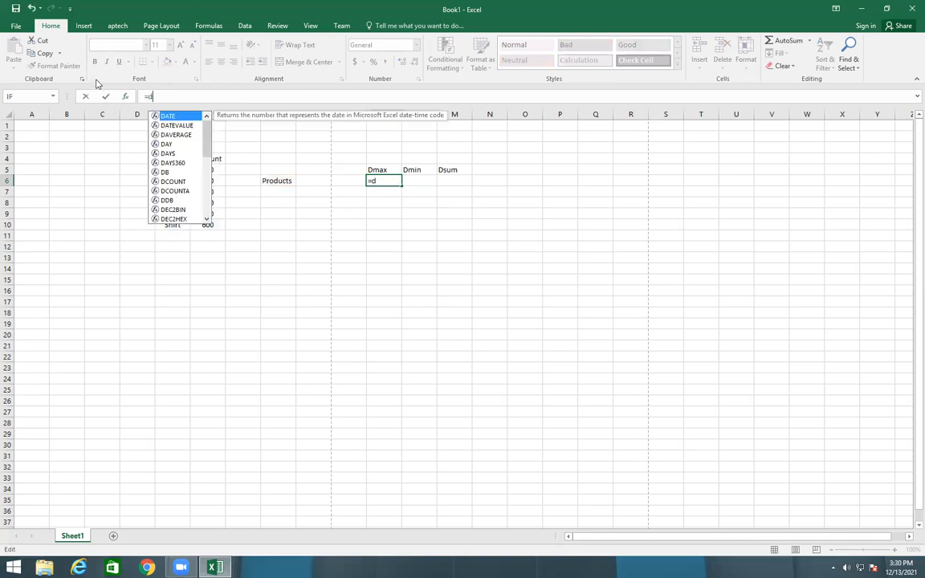
{"action": "key", "text": "Down"}
{"action": "key", "text": "Down"}
{"action": "key", "text": "Down"}
{"action": "key", "text": "Down"}
{"action": "key", "text": "Down"}
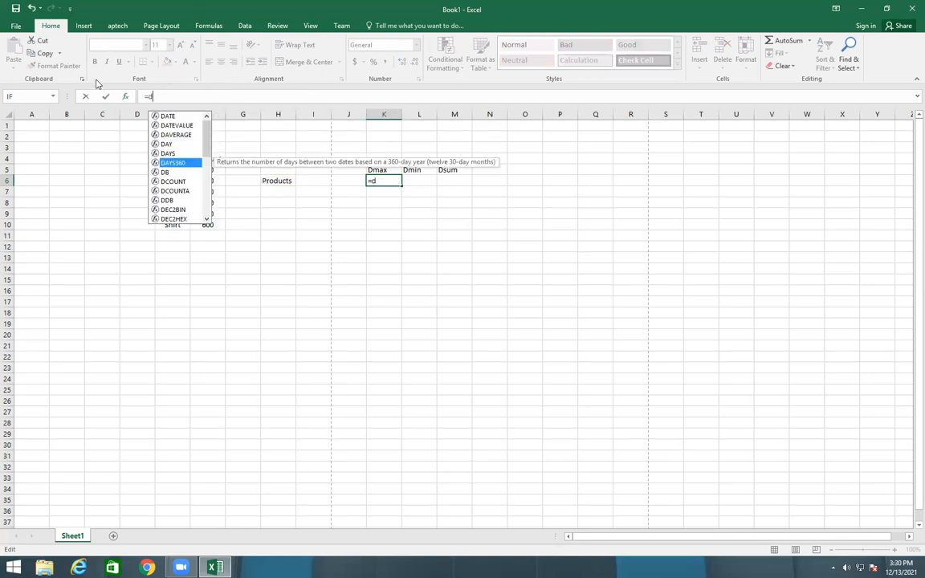
{"action": "type", "text": "ma"}
{"action": "key", "text": "Tab"}
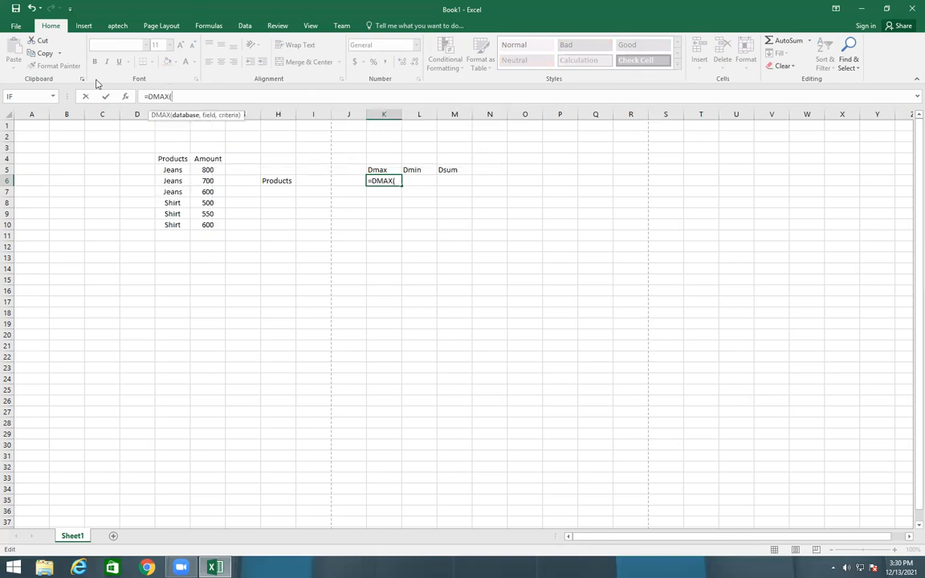
Complete K6's DMAX function with E4:F10 as database, "Amount" as field and H6:H7 as criteria.
{"action": "left_click_drag", "start_coordinate": [163, 158], "coordinate": [215, 225]}
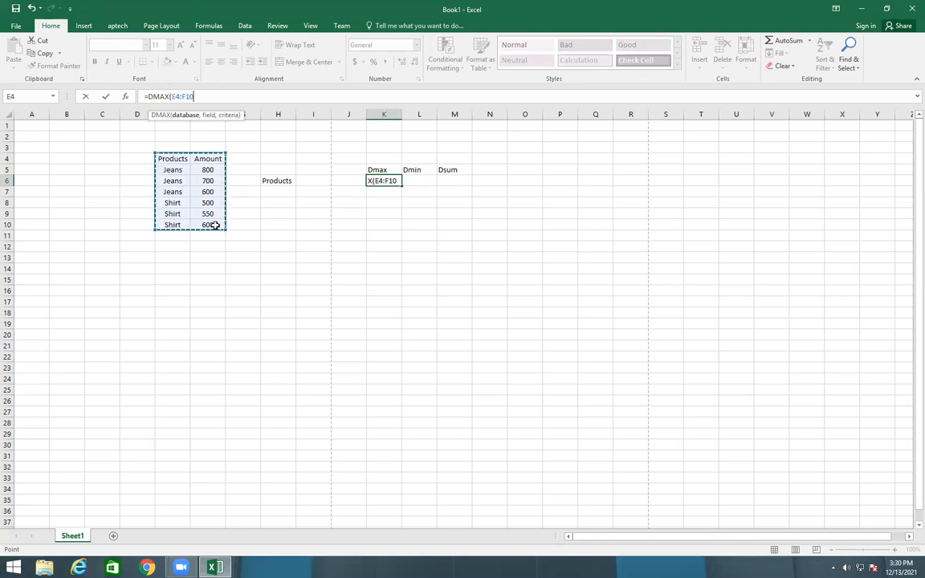
{"action": "type", "text": ",\""}
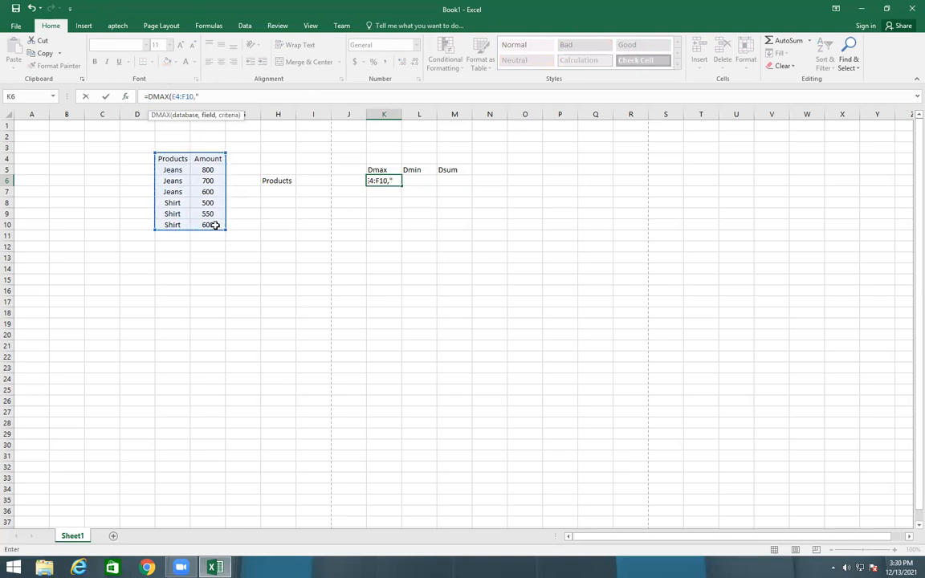
{"action": "type", "text": "Amount\","}
{"action": "left_click_drag", "start_coordinate": [279, 184], "coordinate": [281, 198]}
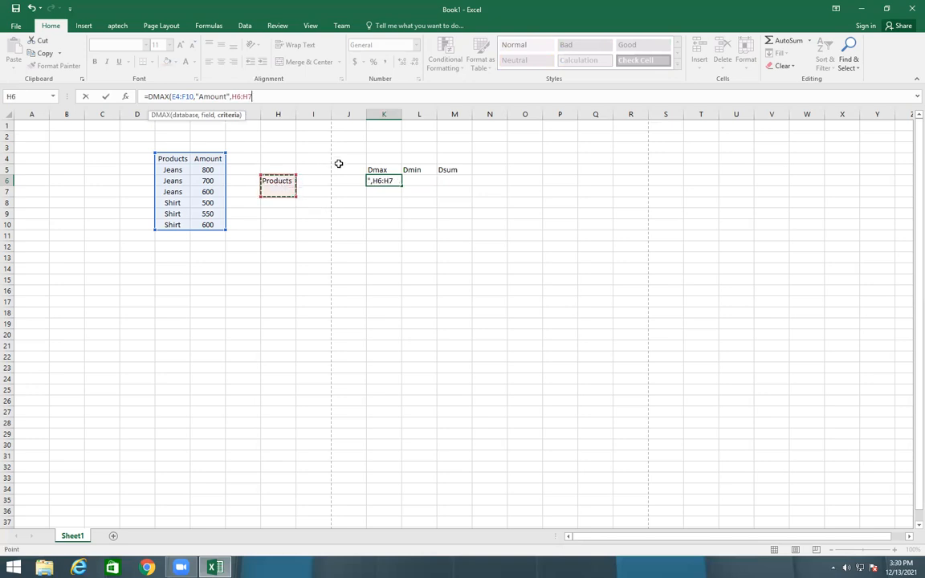
{"action": "key", "text": "BackSpace"}
{"action": "key", "text": "BackSpace"}
{"action": "key", "text": "BackSpace"}
{"action": "key", "text": "BackSpace"}
{"action": "key", "text": "BackSpace"}
{"action": "key", "text": "BackSpace"}
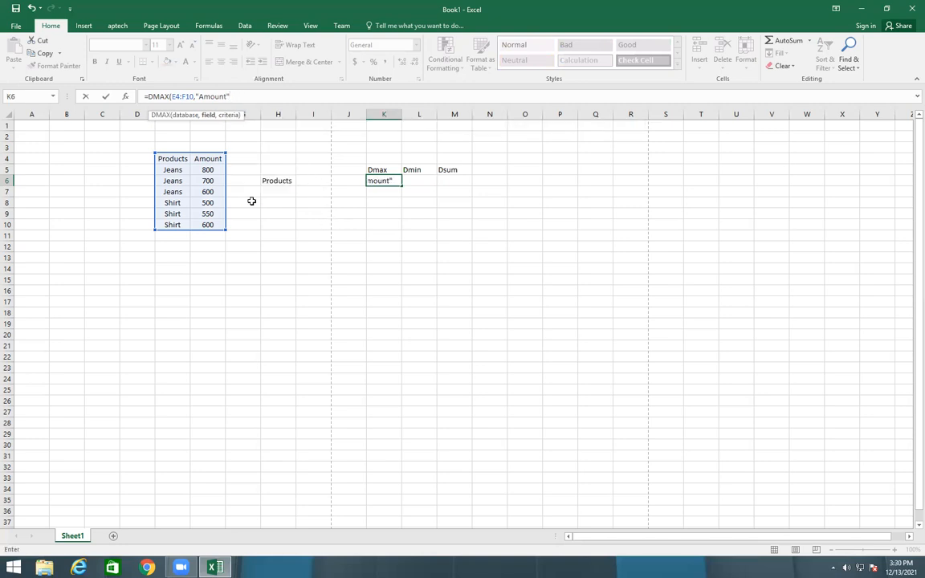
{"action": "type", "text": ","}
{"action": "left_click_drag", "start_coordinate": [281, 180], "coordinate": [281, 191]}
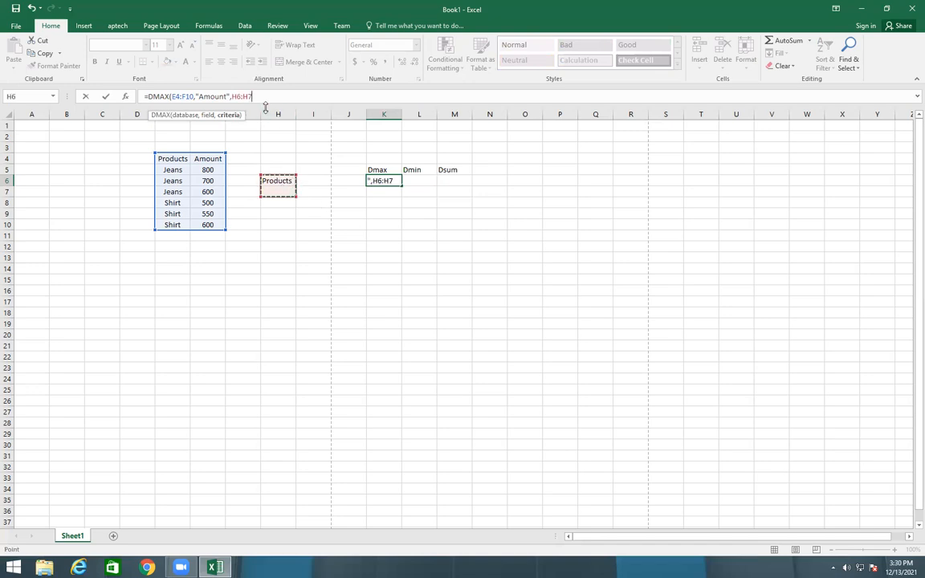
{"action": "left_click", "coordinate": [264, 95]}
{"action": "type", "text": "00000"}
{"action": "key", "text": "BackSpace"}
{"action": "key", "text": "BackSpace"}
{"action": "key", "text": "BackSpace"}
{"action": "key", "text": "BackSpace"}
{"action": "key", "text": "BackSpace"}
{"action": "key", "text": "Return"}
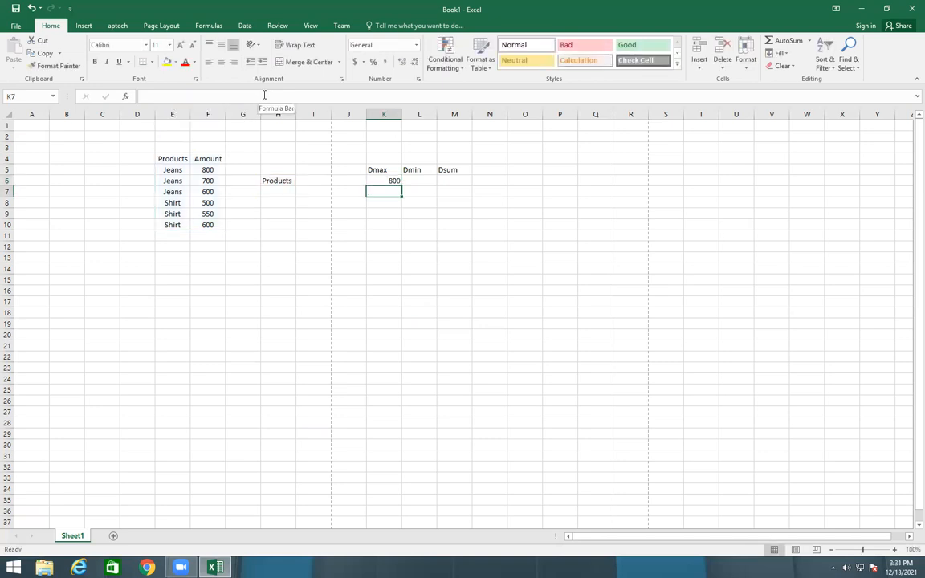
{"action": "left_click", "coordinate": [384, 181]}
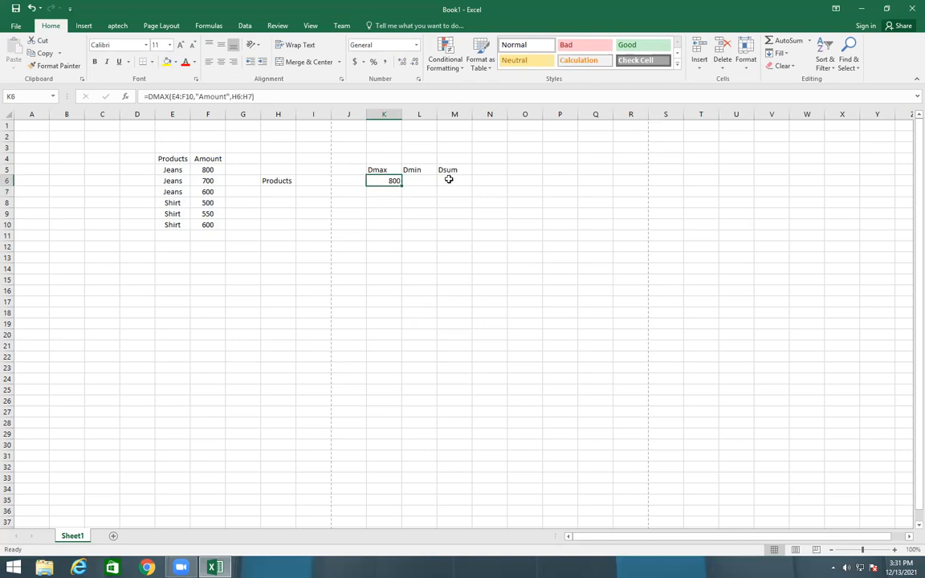
Enter the formula =DMIN(E4:F10,"Amount",H6:H7) in cell L6 under the Dmin heading.
{"action": "left_click", "coordinate": [427, 187]}
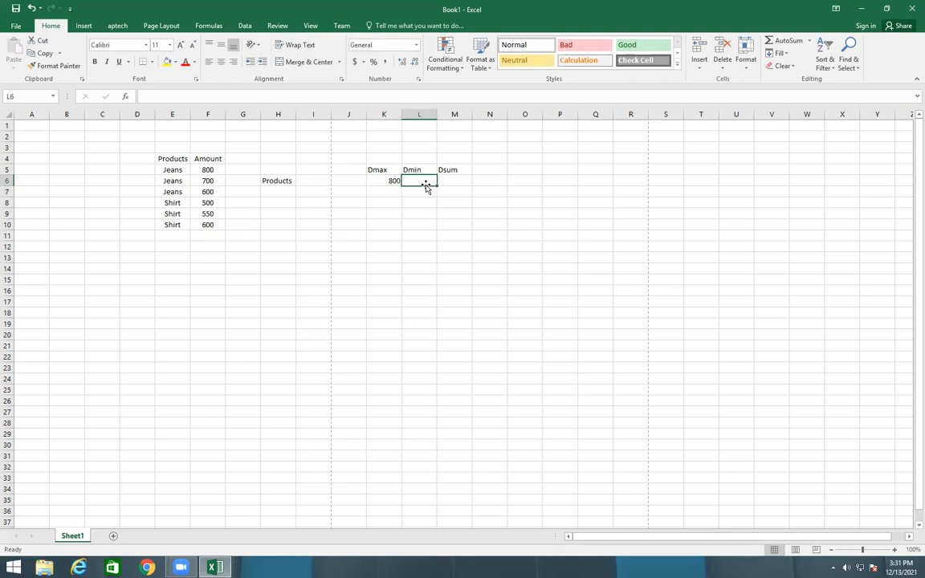
{"action": "type", "text": "=dm"}
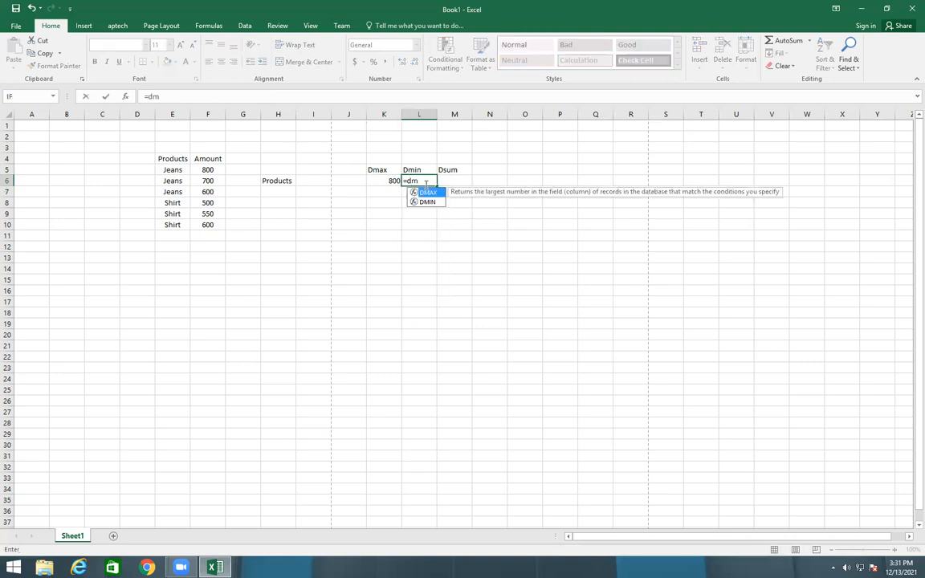
{"action": "double_click", "coordinate": [427, 202]}
{"action": "left_click_drag", "start_coordinate": [171, 163], "coordinate": [215, 211]}
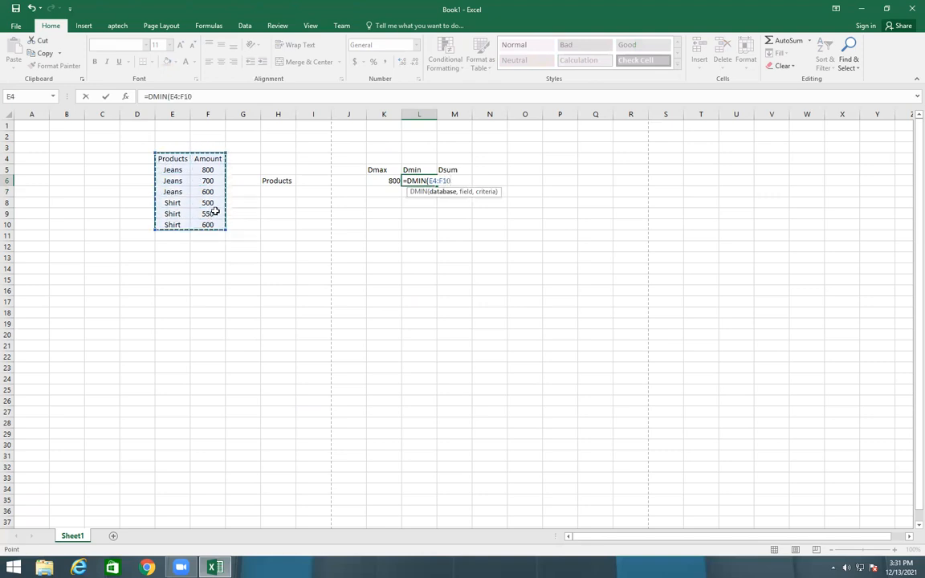
{"action": "type", "text": ",\"Amount:"}
{"action": "key", "text": "BackSpace"}
{"action": "type", "text": "\","}
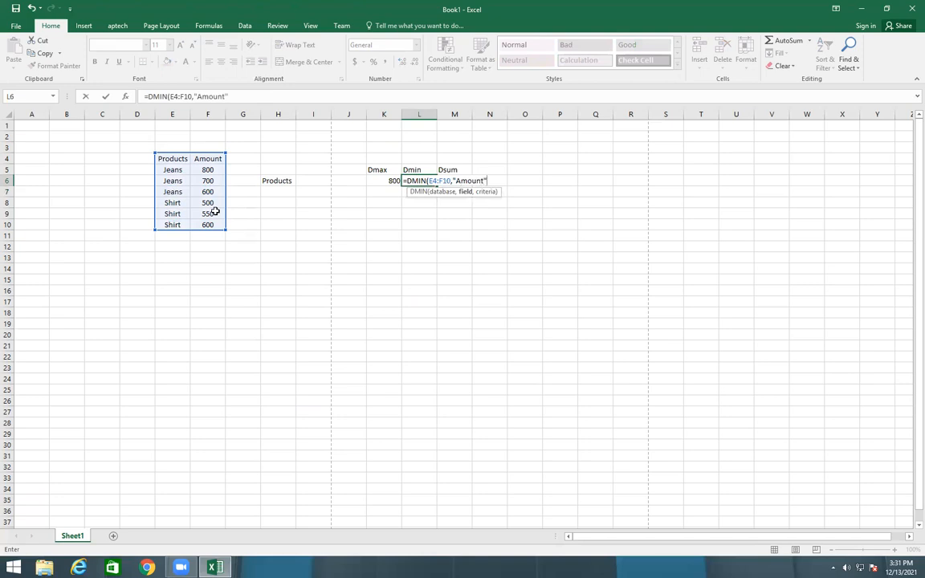
{"action": "left_click_drag", "start_coordinate": [283, 181], "coordinate": [281, 191]}
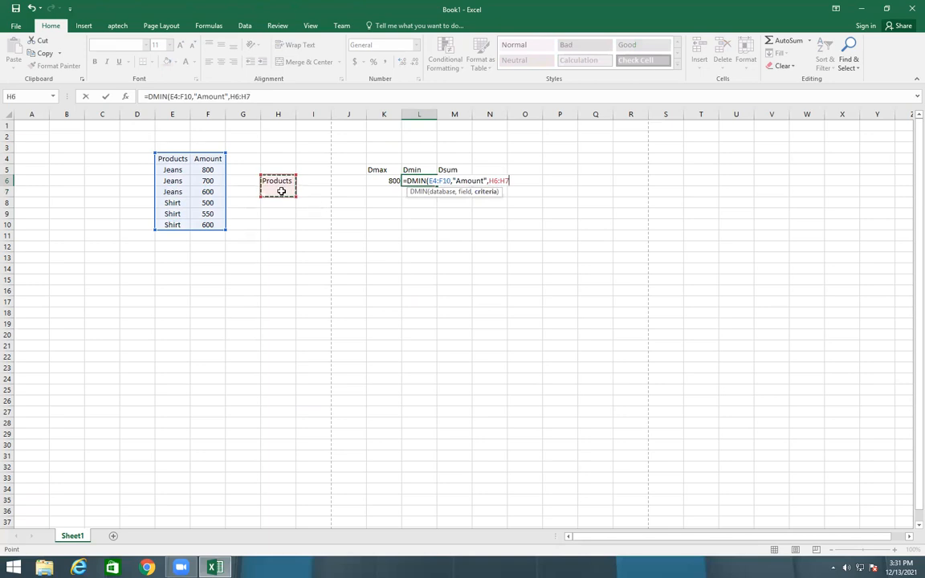
{"action": "type", "text": ")"}
{"action": "key", "text": "Return"}
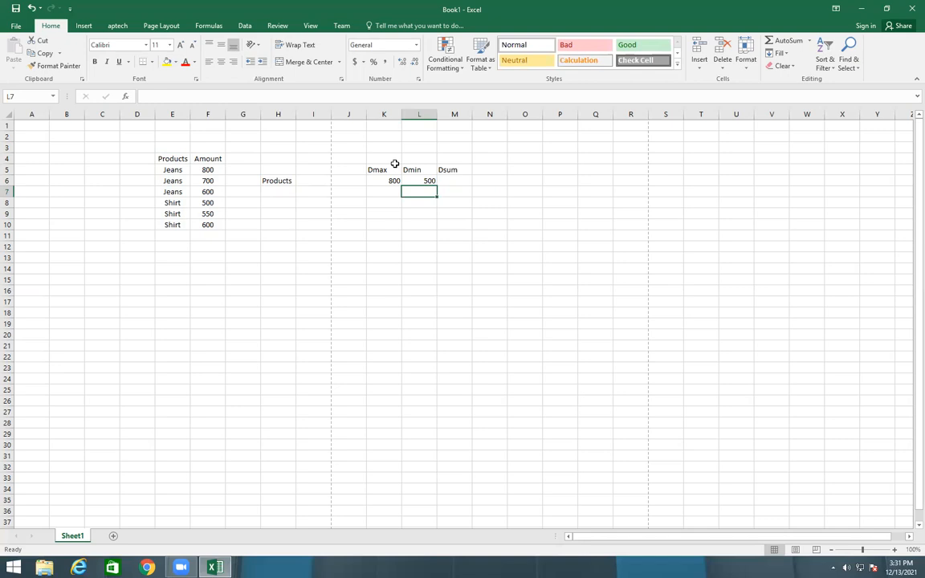
Enter the criterion "Jeans" in cell H7 below the Products criteria heading.
{"action": "left_click", "coordinate": [282, 183]}
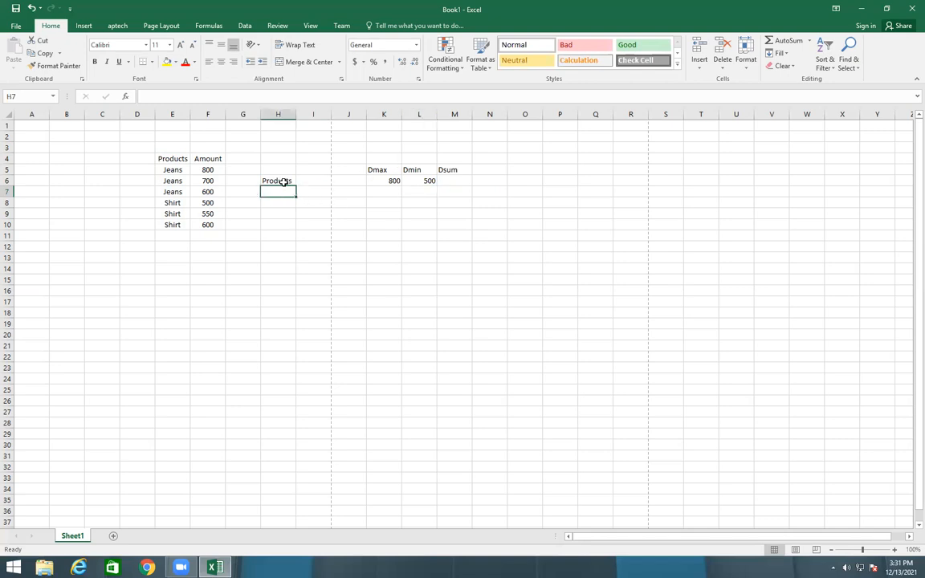
{"action": "type", "text": "Jeans"}
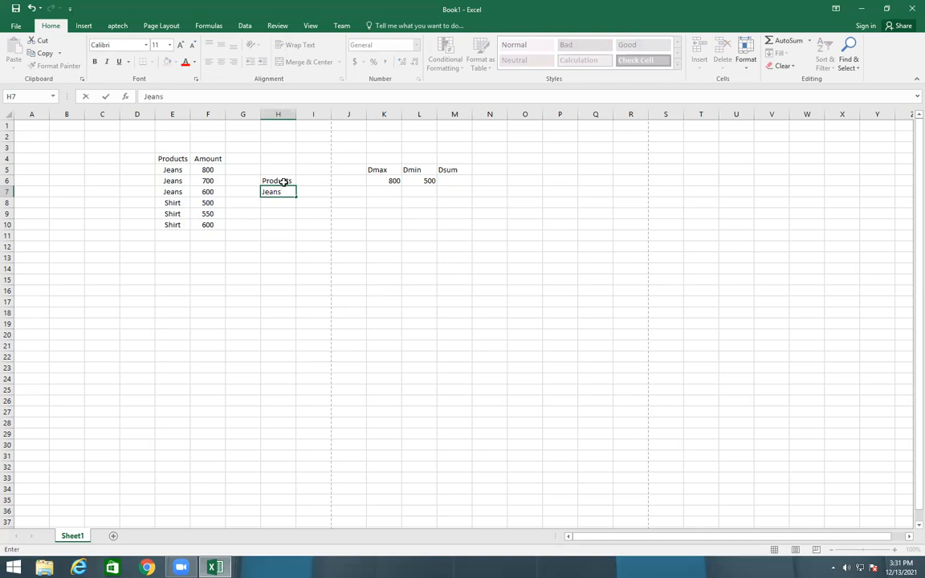
{"action": "left_click", "coordinate": [407, 247]}
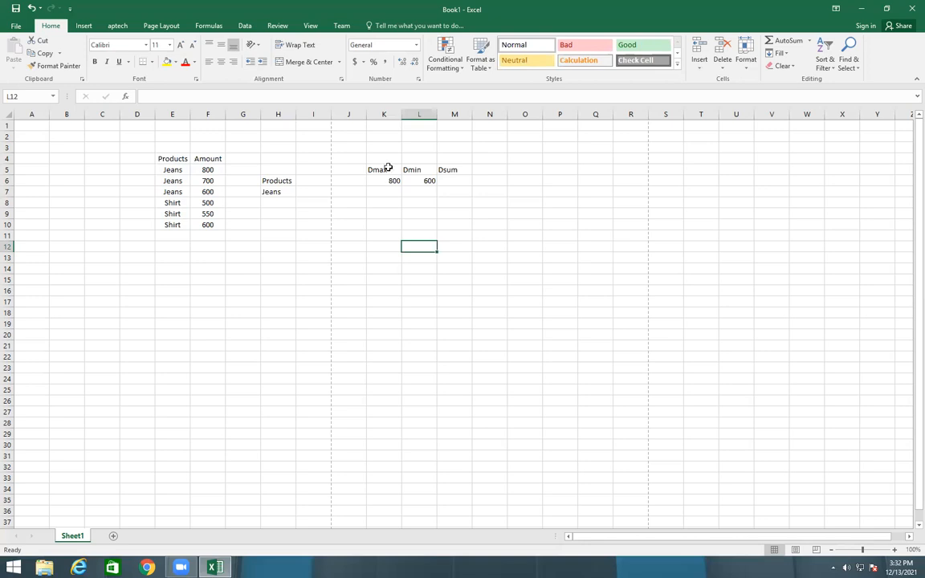
{"action": "left_click", "coordinate": [454, 177]}
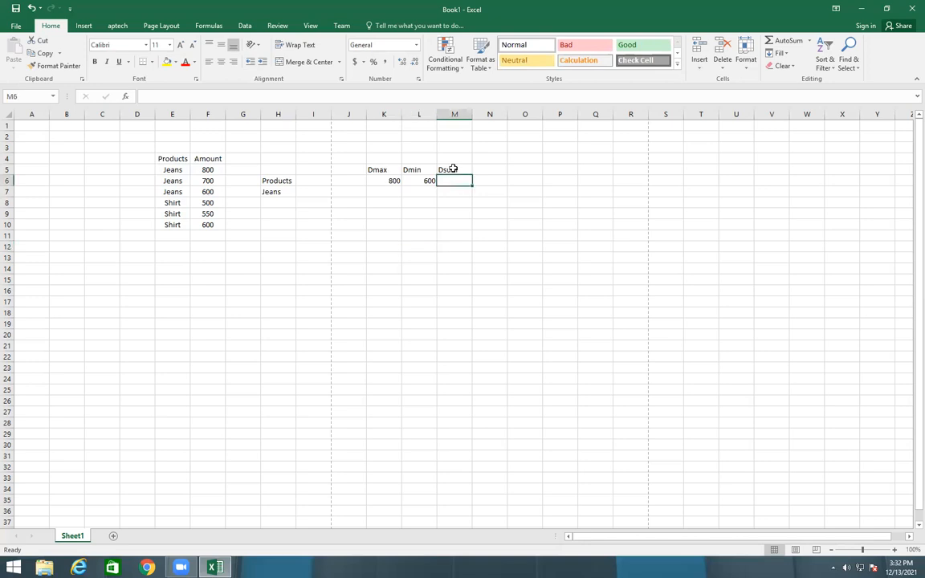
{"action": "type", "text": "=ds"}
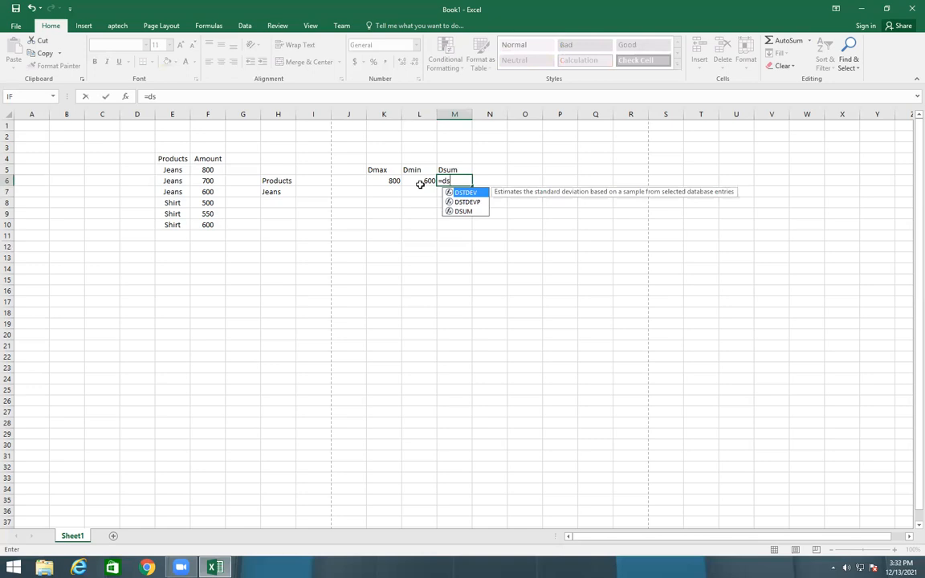
{"action": "key", "text": "BackSpace"}
{"action": "key", "text": "BackSpace"}
{"action": "key", "text": "BackSpace"}
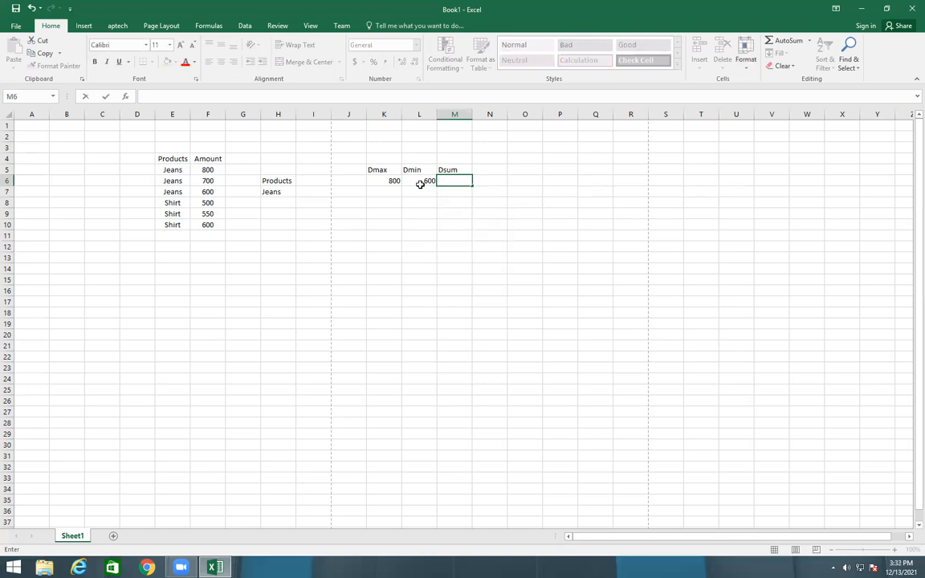
Enter the formula =DSUM(E4:F10,"Amount",H6:H7) in cell M6 and check it against the Jeans amounts in F5:F7.
{"action": "type", "text": "=s"}
{"action": "key", "text": "BackSpace"}
{"action": "type", "text": "ds"}
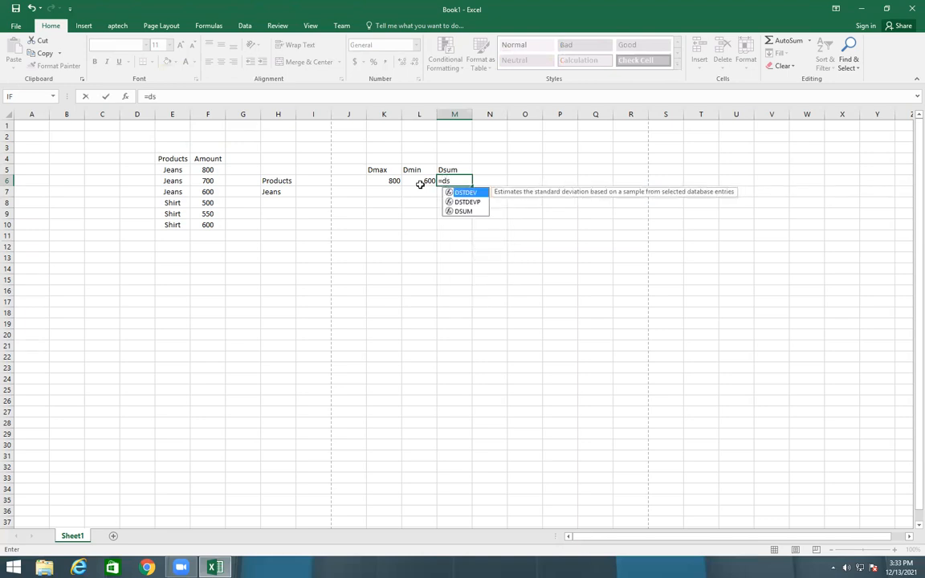
{"action": "type", "text": "u"}
{"action": "key", "text": "Tab"}
{"action": "left_click_drag", "start_coordinate": [165, 157], "coordinate": [209, 224]}
{"action": "type", "text": ",\""}
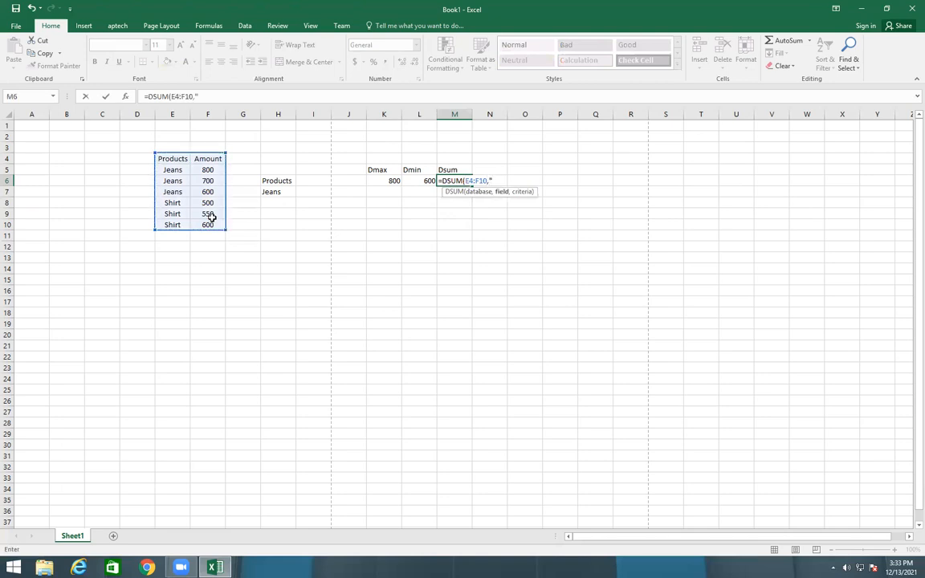
{"action": "type", "text": "Amount\","}
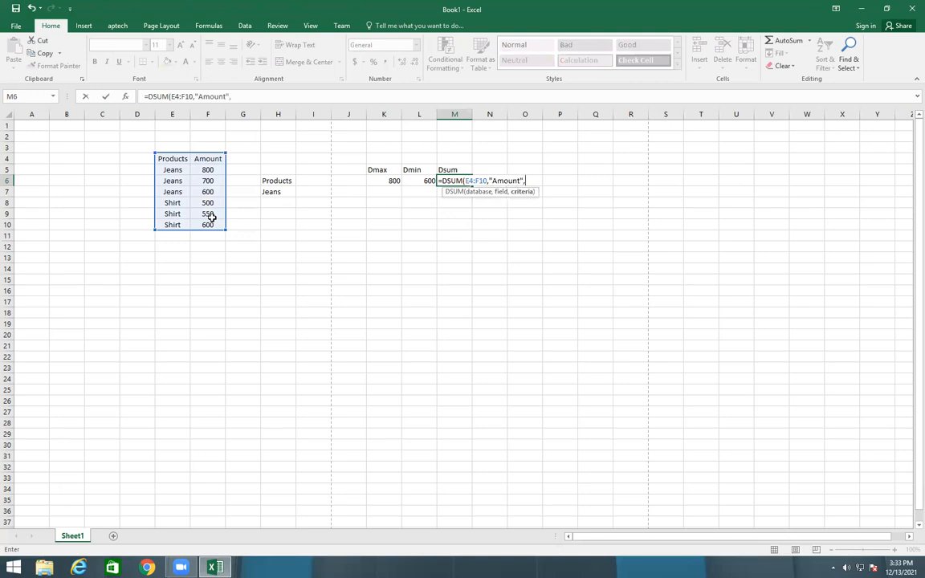
{"action": "left_click_drag", "start_coordinate": [270, 182], "coordinate": [277, 202]}
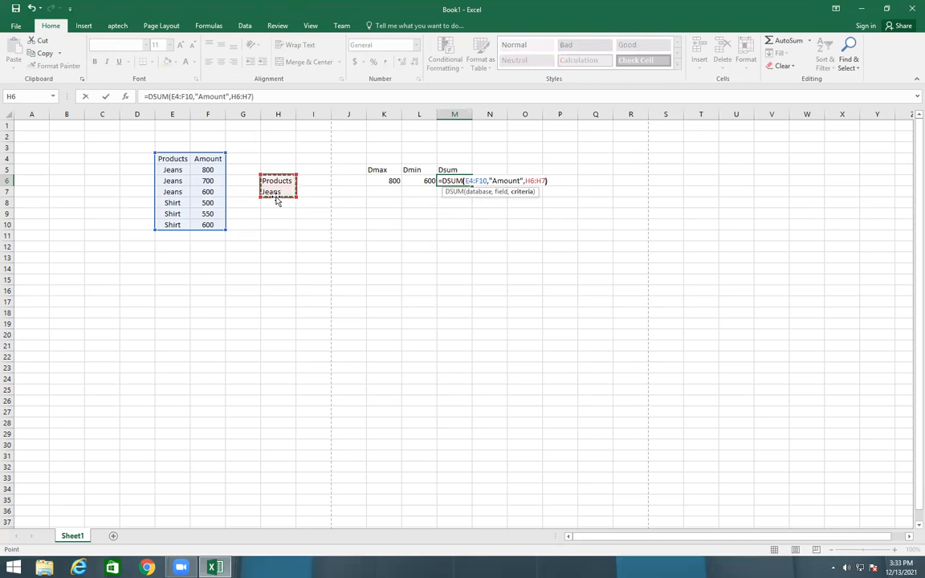
{"action": "key", "text": "ctrl+Return"}
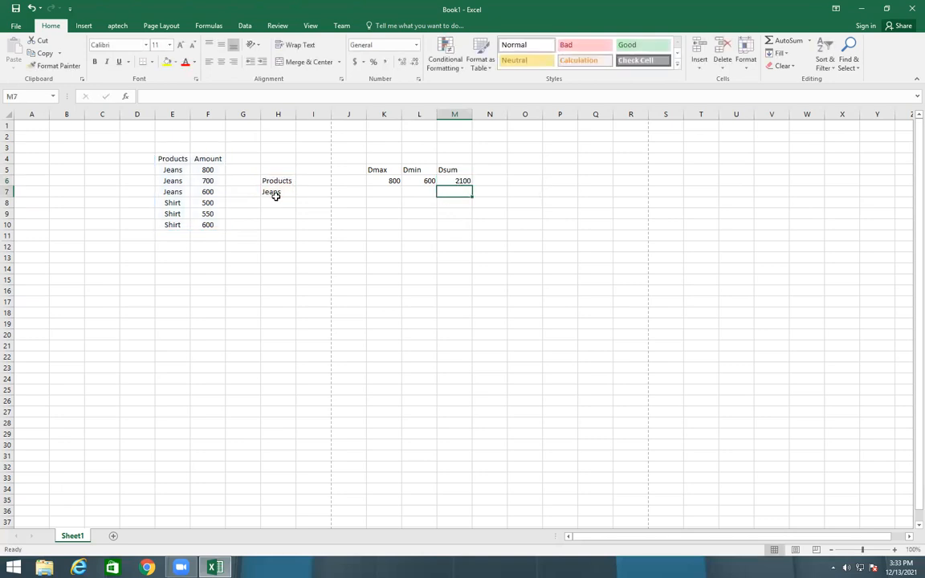
{"action": "left_click", "coordinate": [454, 180]}
{"action": "left_click_drag", "start_coordinate": [200, 169], "coordinate": [206, 193]}
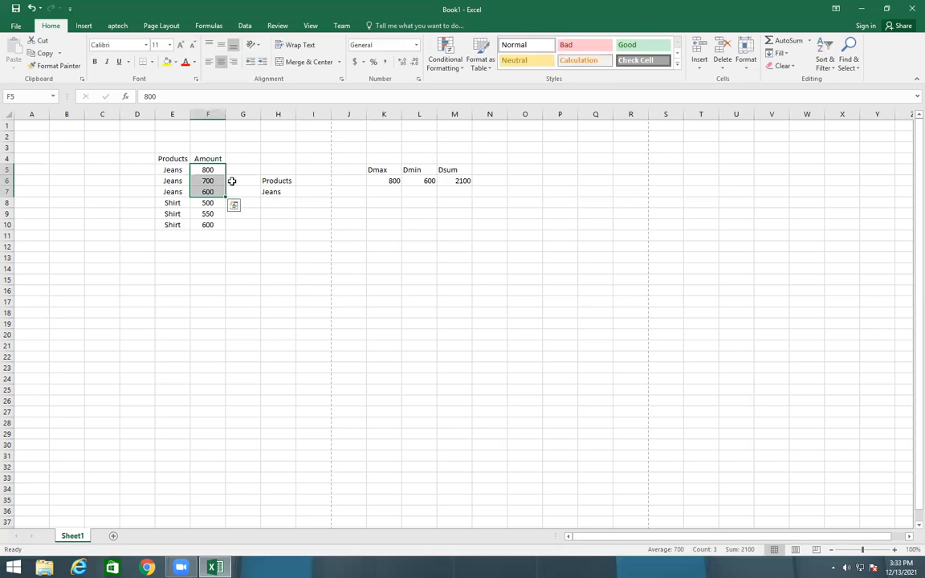
Clear the third Jeans entry and its amount from cells E7 and F7.
{"action": "left_click", "coordinate": [165, 192]}
{"action": "key", "text": "Delete"}
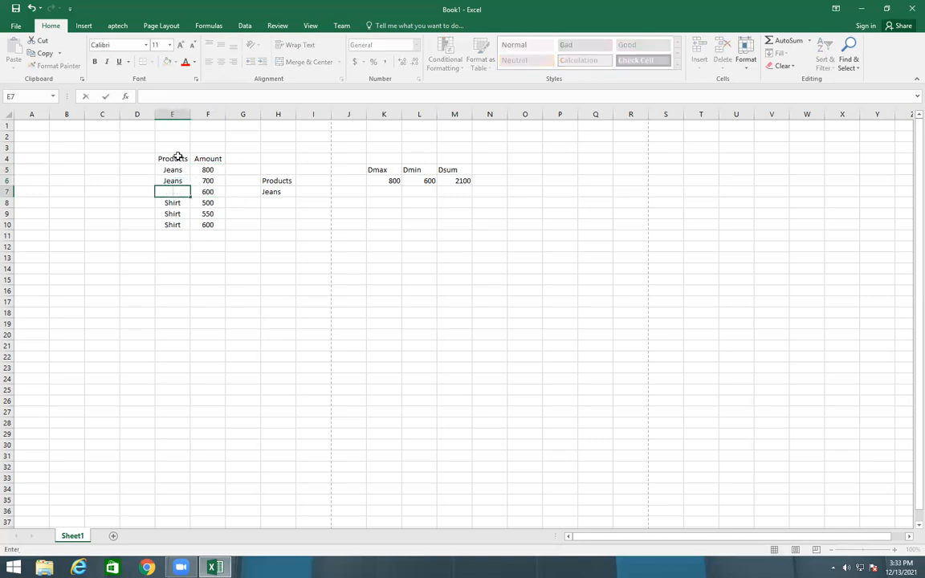
{"action": "left_click", "coordinate": [206, 192]}
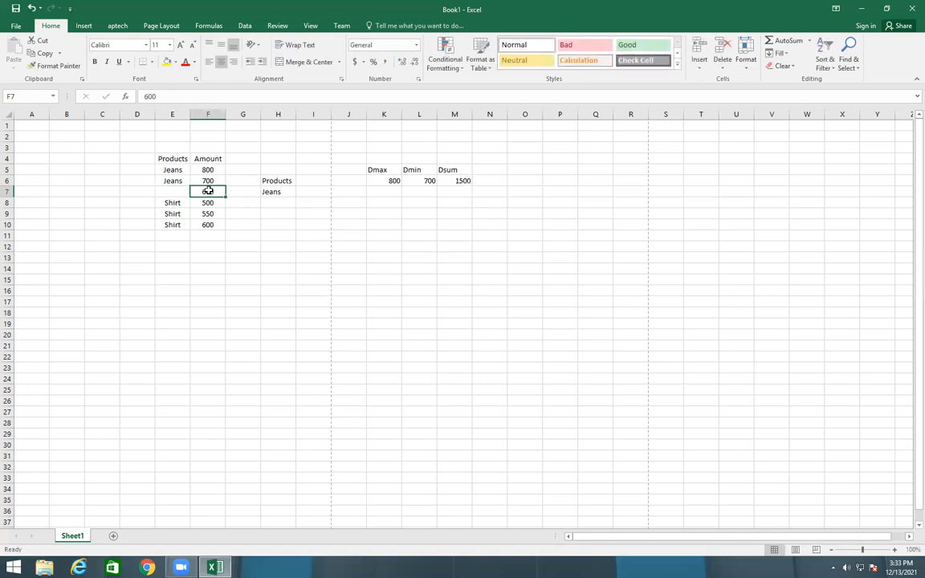
{"action": "key", "text": "BackSpace"}
{"action": "left_click", "coordinate": [269, 257]}
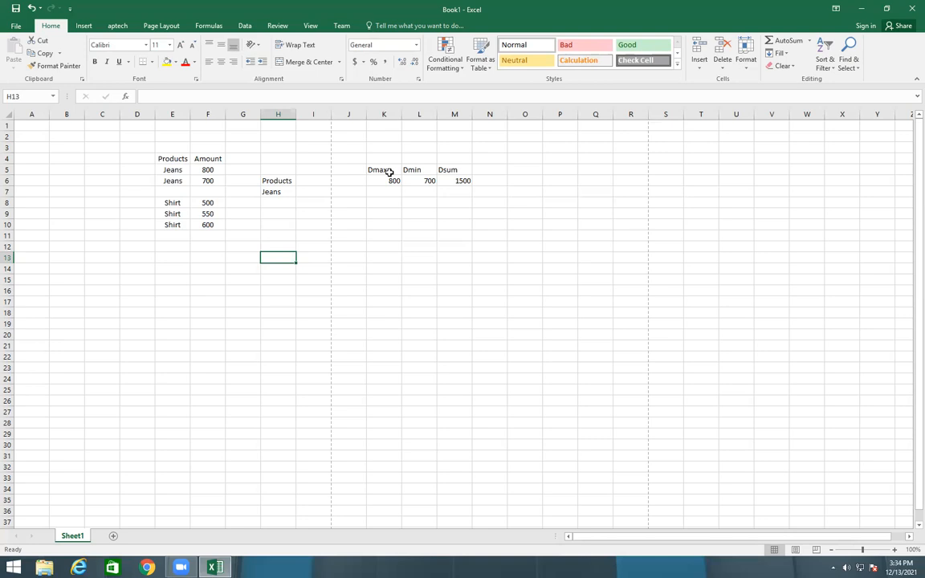
Start a student marks table in row 14 with the headings Name in D14 and eng in E14.
{"action": "left_click", "coordinate": [208, 301]}
{"action": "left_click", "coordinate": [164, 269]}
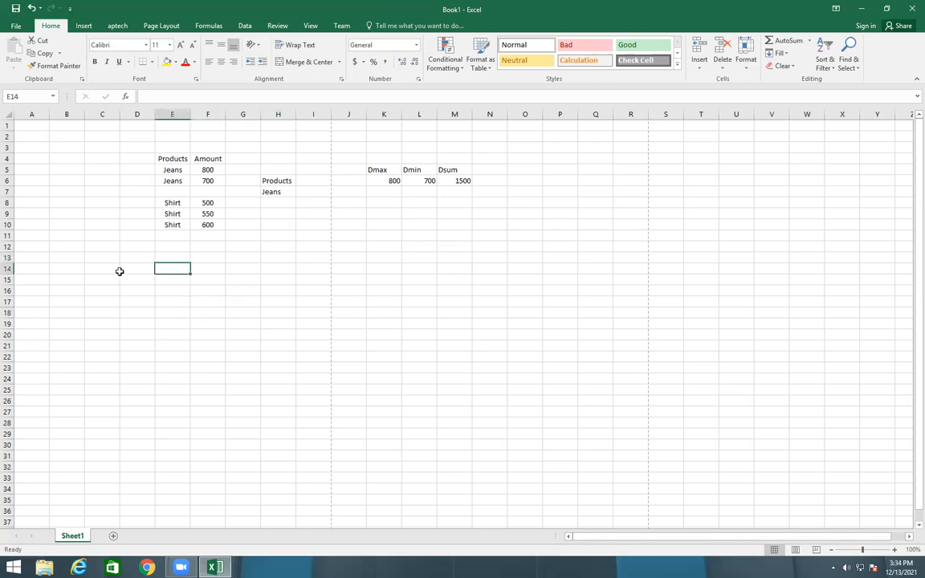
{"action": "left_click", "coordinate": [125, 270]}
{"action": "type", "text": "Name"}
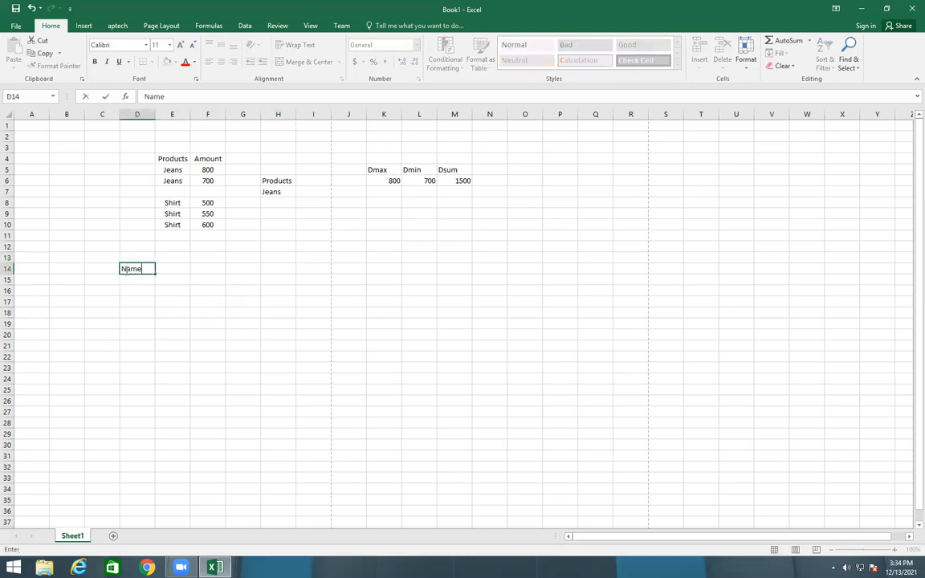
{"action": "key", "text": "Tab"}
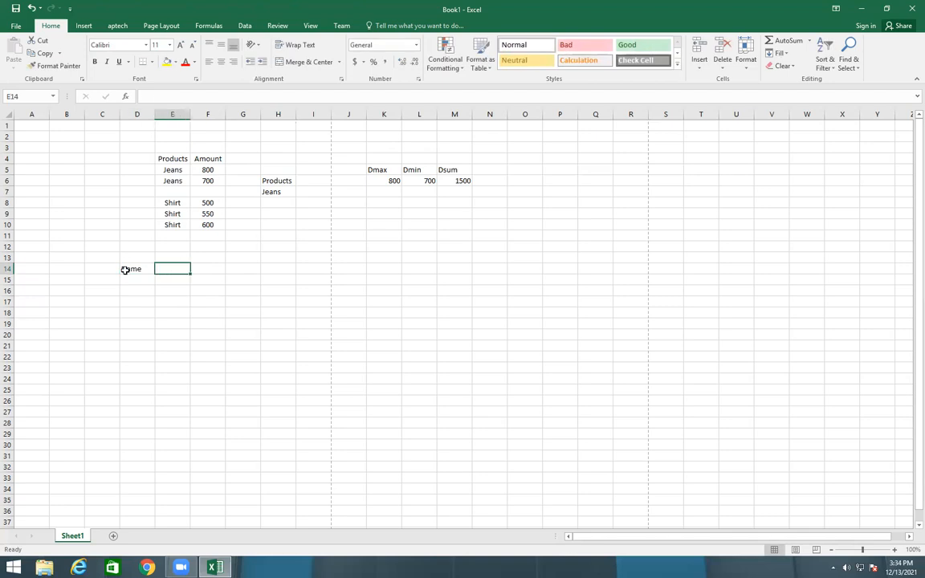
{"action": "type", "text": "s"}
{"action": "key", "text": "BackSpace"}
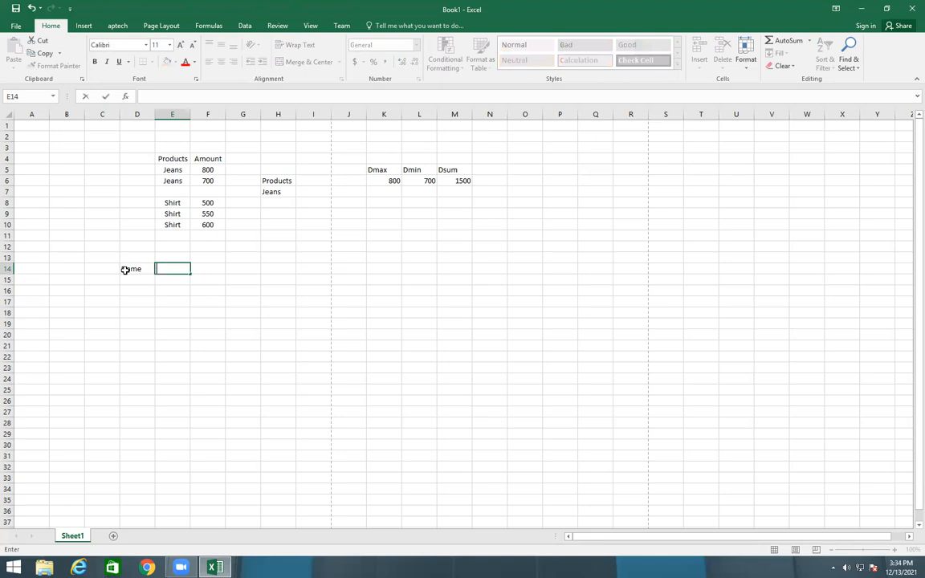
{"action": "type", "text": "eng"}
{"action": "key", "text": "Tab"}
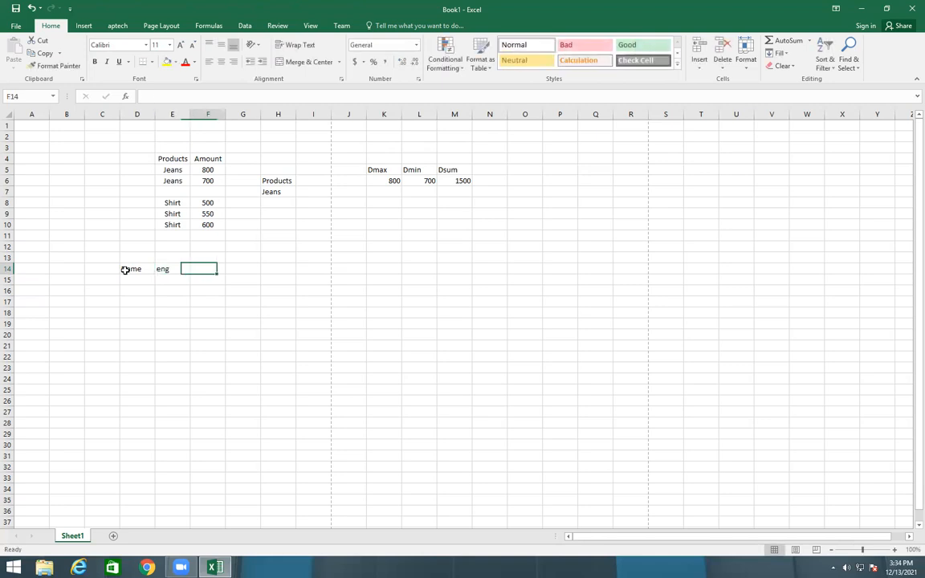
Add the headings urdu, bio and Total in cells F14 to H14.
{"action": "type", "text": "ud"}
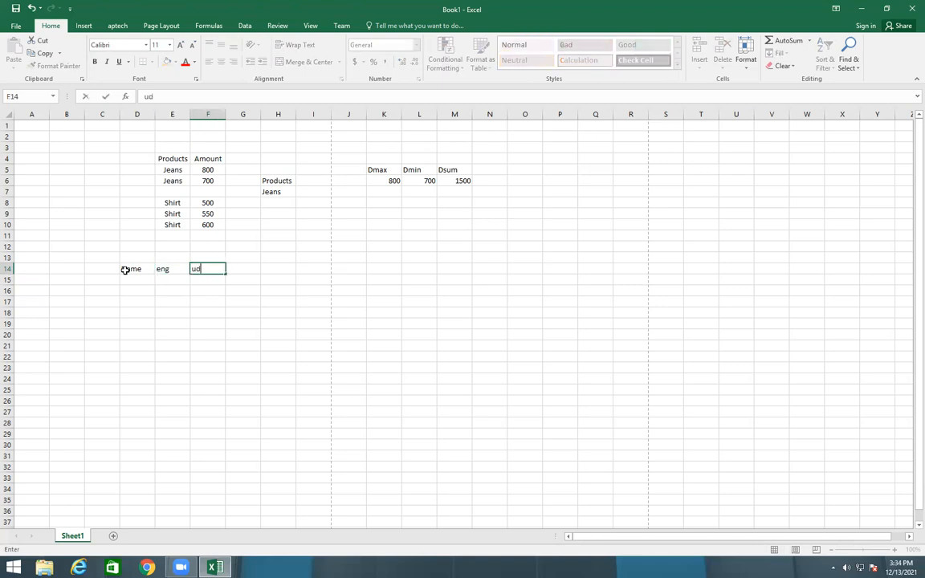
{"action": "key", "text": "BackSpace"}
{"action": "type", "text": "rdu"}
{"action": "key", "text": "Tab"}
{"action": "type", "text": "bio"}
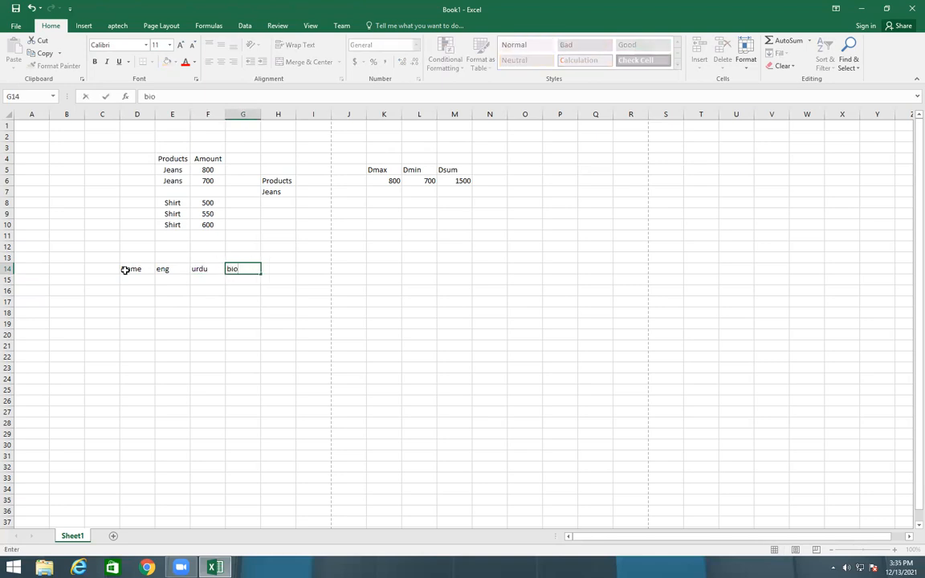
{"action": "key", "text": "Tab"}
{"action": "type", "text": "Total"}
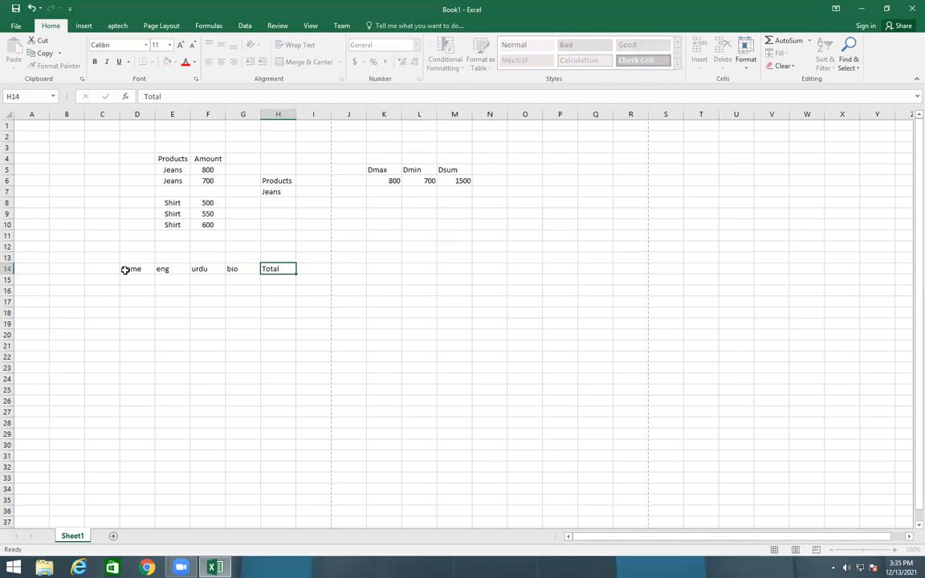
{"action": "key", "text": "Tab"}
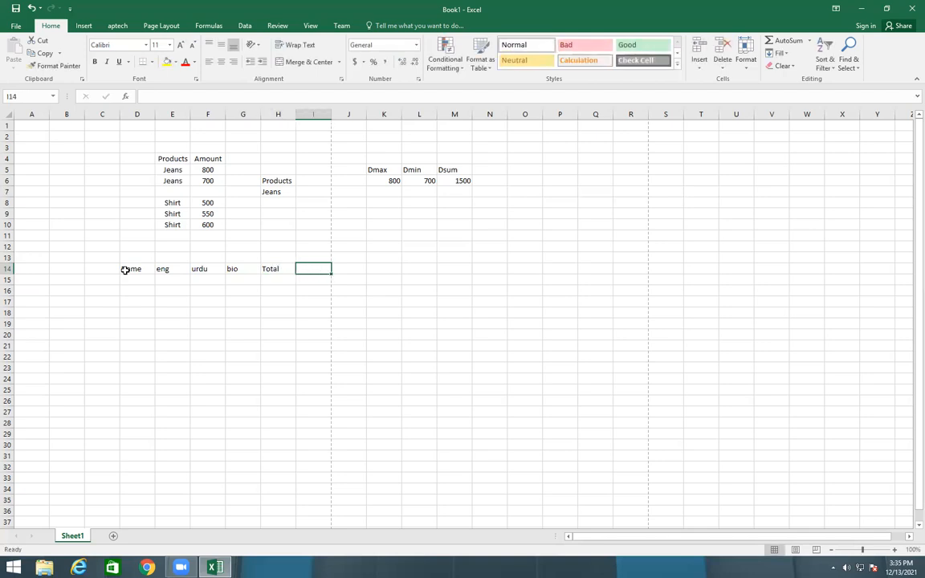
Add the headings Obtained, Percantage and Grade in cells I14 to K14.
{"action": "type", "text": "Obtained"}
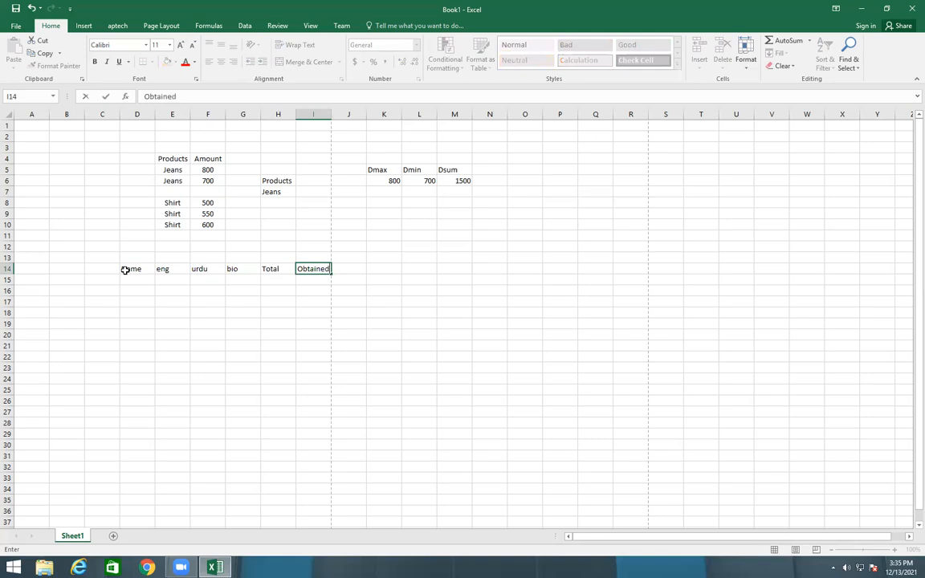
{"action": "key", "text": "Tab"}
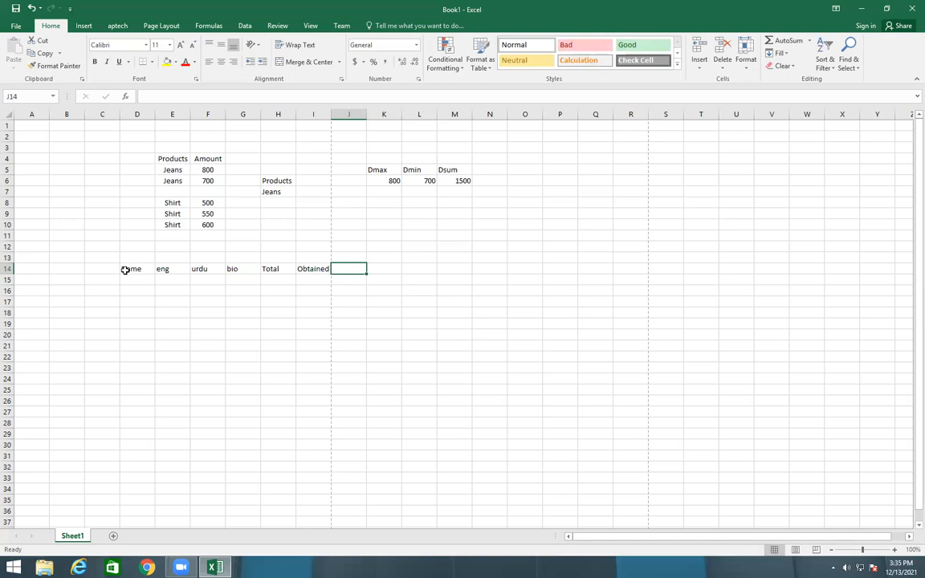
{"action": "type", "text": "P"}
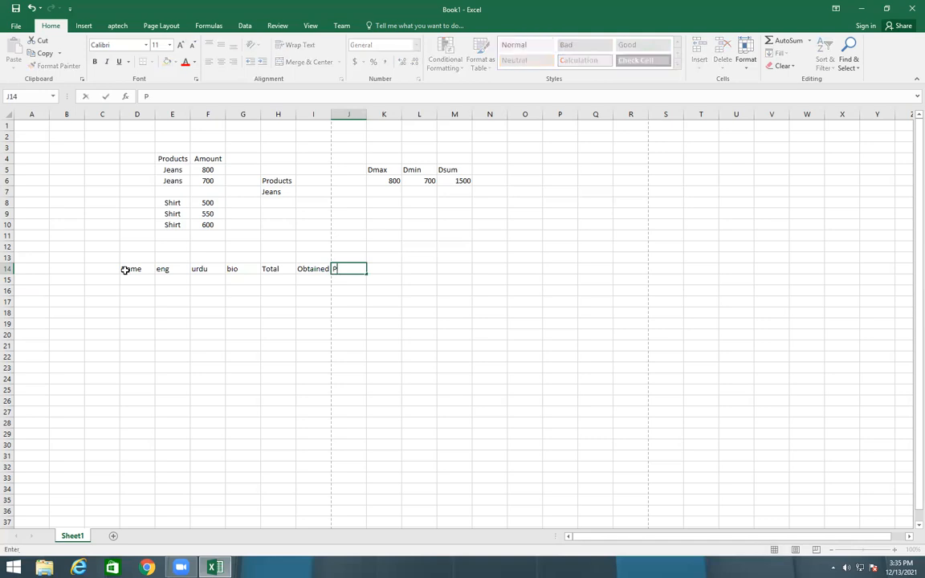
{"action": "type", "text": "ercantage"}
{"action": "key", "text": "Tab"}
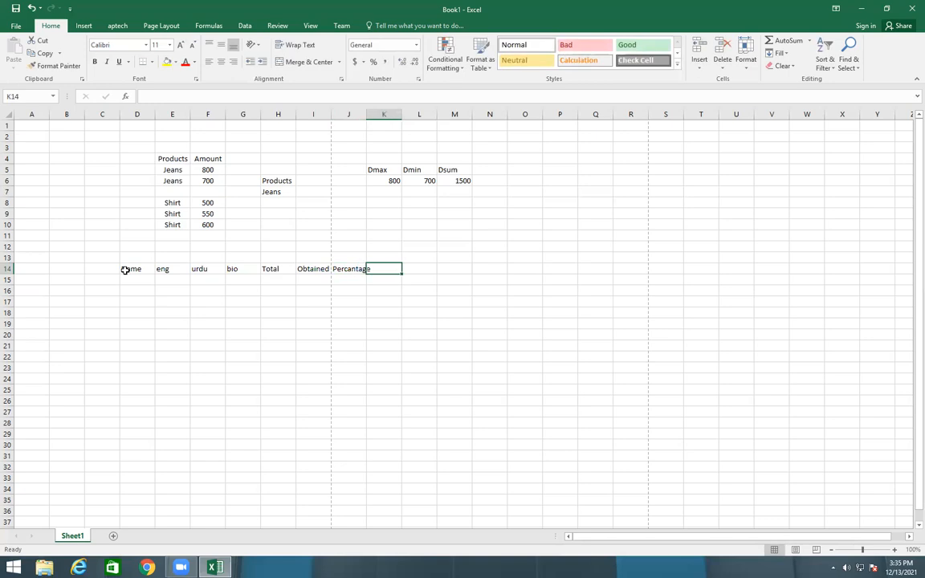
{"action": "type", "text": "Grade"}
{"action": "key", "text": "Tab"}
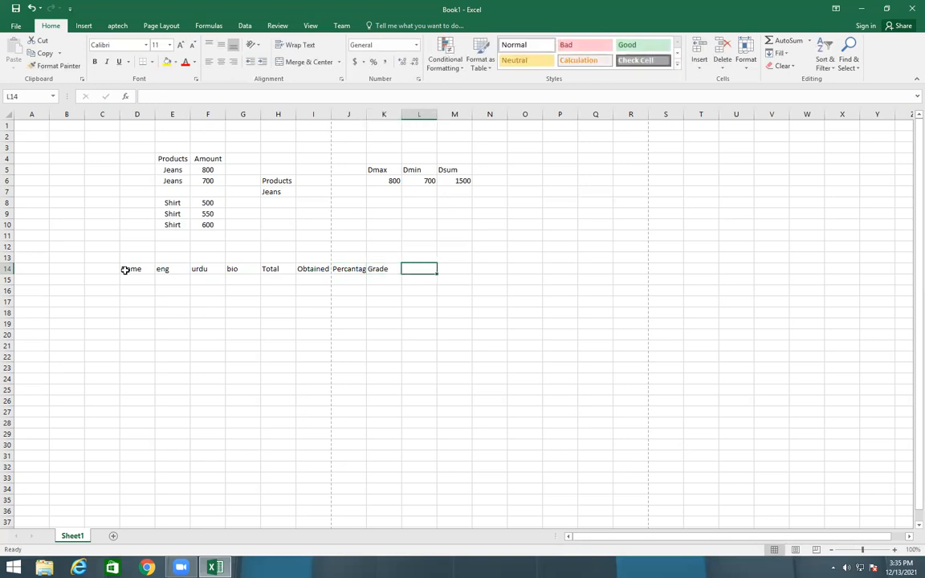
Enter the first three students' names in cells D15 to D17 under the Name heading.
{"action": "left_click", "coordinate": [139, 278]}
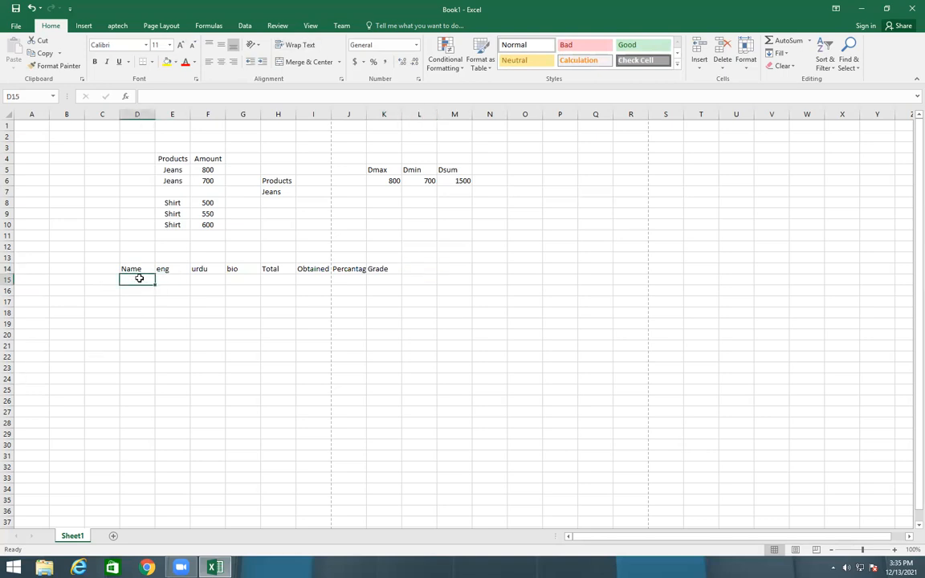
{"action": "type", "text": "Saud"}
{"action": "key", "text": "Return"}
{"action": "type", "text": "Zp"}
{"action": "key", "text": "BackSpace"}
{"action": "type", "text": "ohaib"}
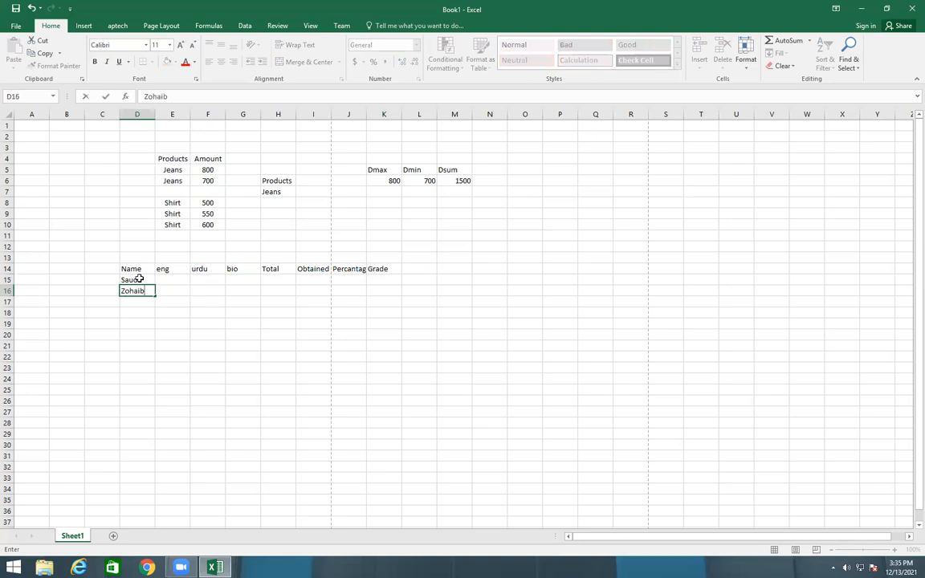
{"action": "key", "text": "Return"}
{"action": "type", "text": "W"}
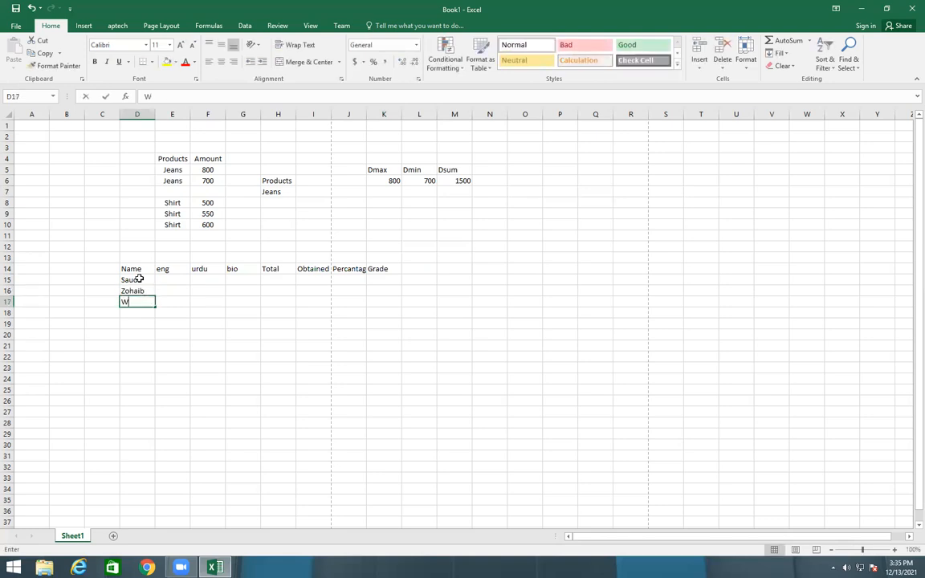
{"action": "type", "text": "aqas"}
{"action": "key", "text": "Tab"}
{"action": "key", "text": "Return"}
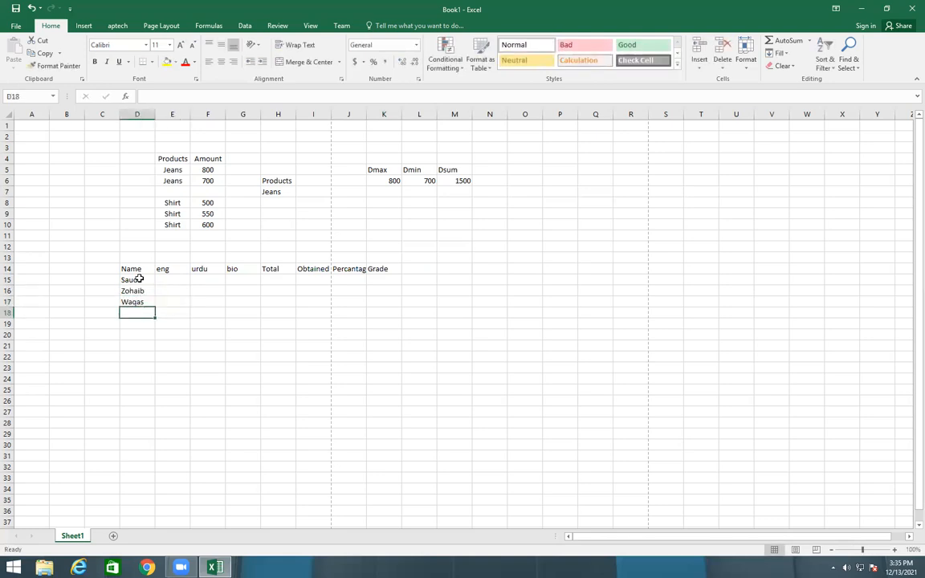
Enter the fourth student's name in cell D18.
{"action": "type", "text": "MOI"}
{"action": "key", "text": "BackSpace"}
{"action": "key", "text": "BackSpace"}
{"action": "type", "text": "pim"}
{"action": "key", "text": "BackSpace"}
{"action": "type", "text": "n"}
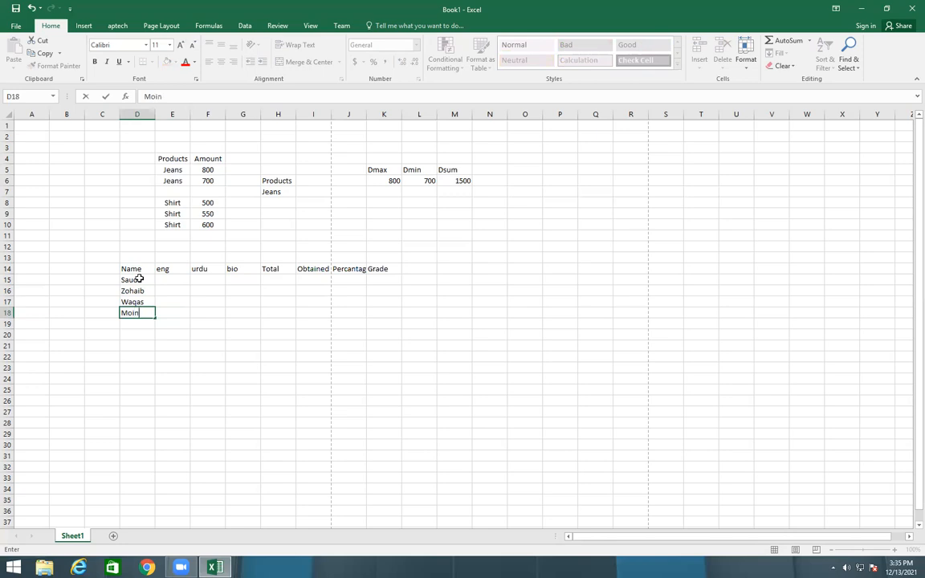
Enter the eng mark 40 for the first student in cell E15.
{"action": "left_click", "coordinate": [139, 278]}
{"action": "key", "text": "Right"}
{"action": "type", "text": "25"}
{"action": "key", "text": "Return"}
{"action": "key", "text": "Up"}
{"action": "type", "text": "36"}
{"action": "key", "text": "BackSpace"}
{"action": "key", "text": "BackSpace"}
{"action": "type", "text": "40"}
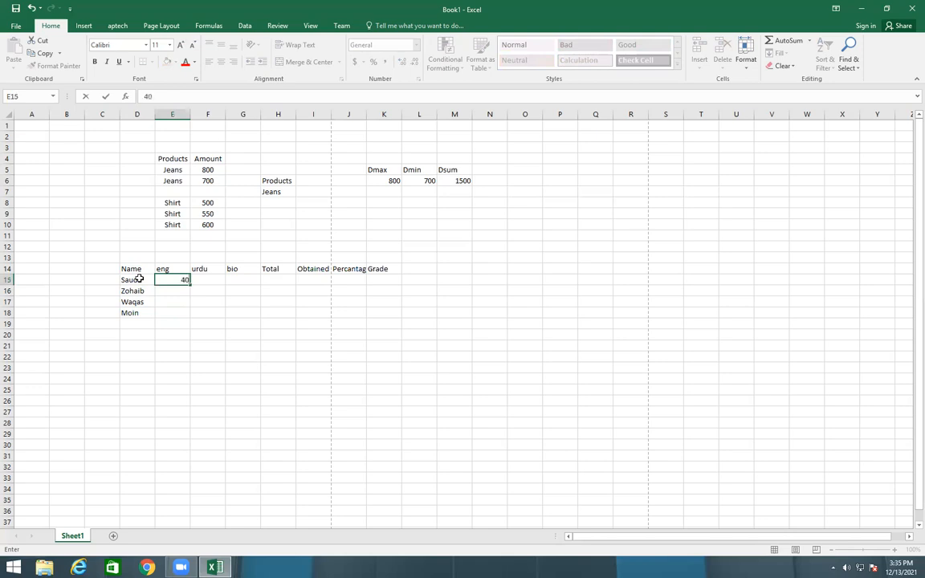
{"action": "key", "text": "Return"}
Enter the eng marks 44, 42 and 41 for the remaining students in cells E16 to E18.
{"action": "type", "text": "44"}
{"action": "key", "text": "Return"}
{"action": "type", "text": "42"}
{"action": "key", "text": "Return"}
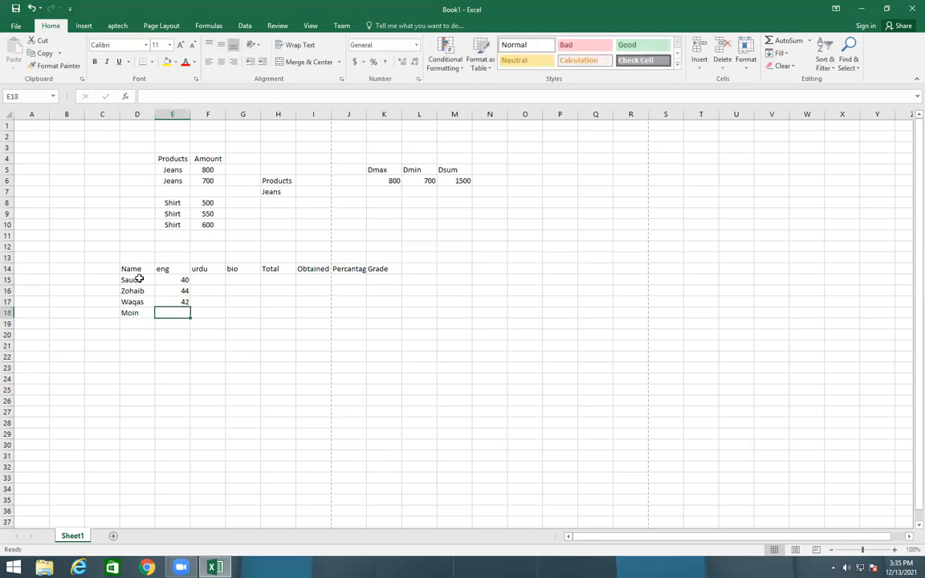
{"action": "type", "text": "41"}
{"action": "key", "text": "Return"}
Enter the urdu mark 55 for the first student in cell F15.
{"action": "key", "text": "Up"}
{"action": "key", "text": "Up"}
{"action": "key", "text": "Up"}
{"action": "key", "text": "Up"}
{"action": "key", "text": "Up"}
{"action": "key", "text": "Right"}
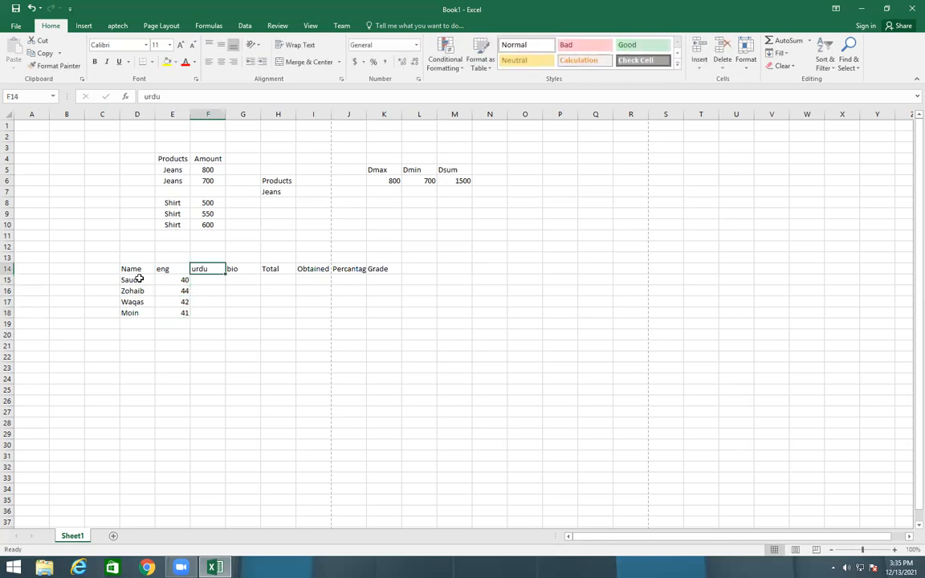
{"action": "key", "text": "Down"}
{"action": "type", "text": "3"}
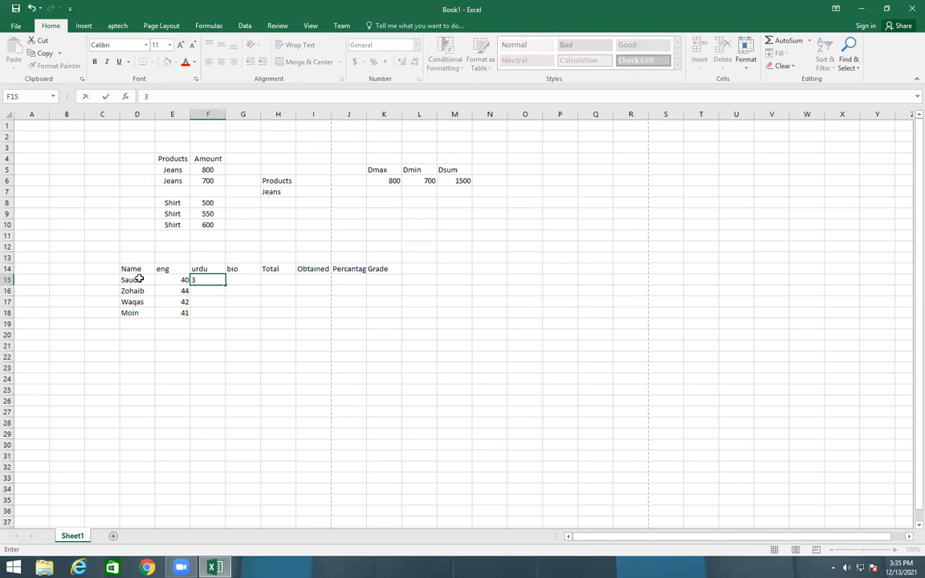
{"action": "key", "text": "BackSpace"}
{"action": "type", "text": "55"}
{"action": "key", "text": "Return"}
Enter the urdu marks 65, 45 and 50 for the remaining students in cells F16 to F18.
{"action": "type", "text": "65"}
{"action": "key", "text": "Return"}
{"action": "type", "text": "45"}
{"action": "key", "text": "ctrl+Return"}
{"action": "key", "text": "Down"}
{"action": "type", "text": "50"}
Enter the bio mark 75 for the first student in cell G15.
{"action": "key", "text": "Up"}
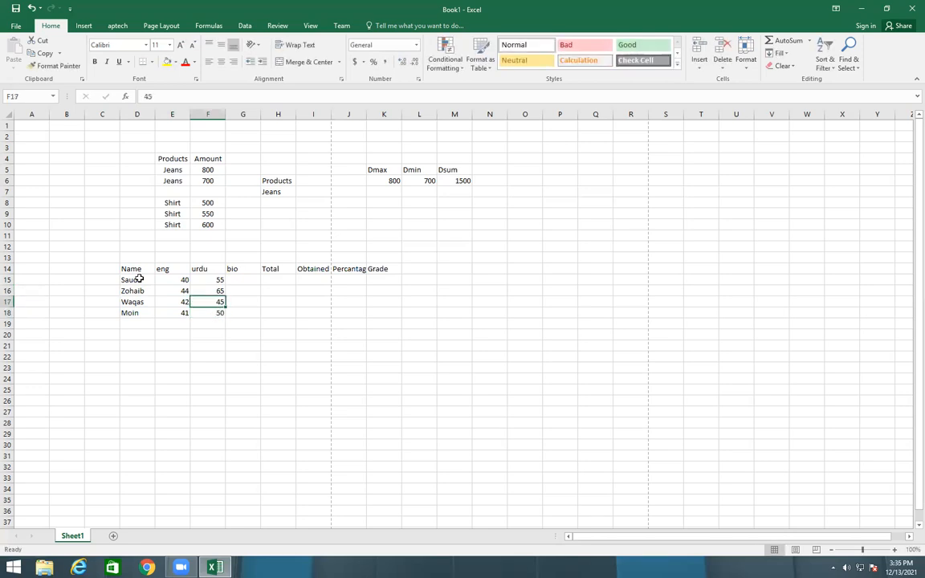
{"action": "key", "text": "Up"}
{"action": "key", "text": "Up"}
{"action": "key", "text": "Right"}
{"action": "type", "text": "75"}
{"action": "key", "text": "Return"}
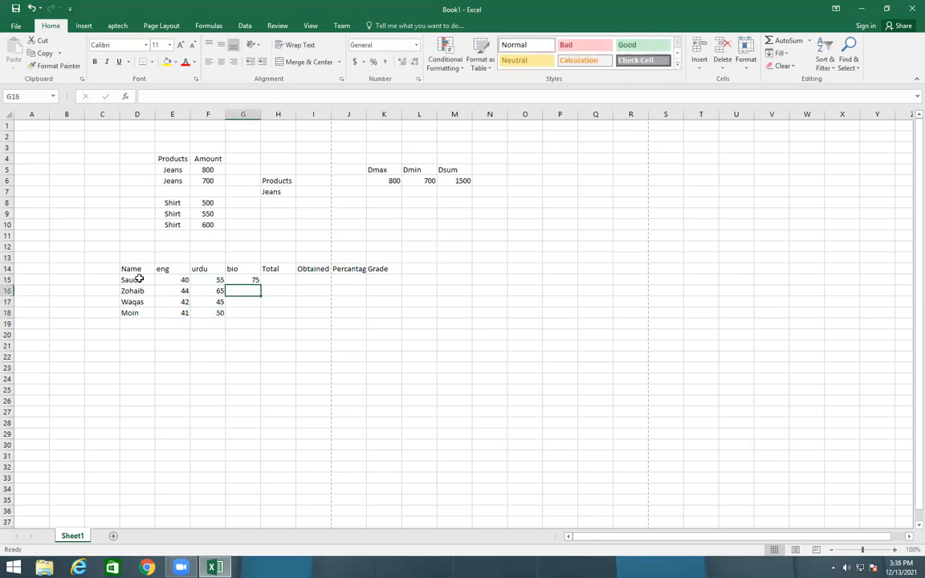
Enter the bio marks 77, 80 and 66 for the remaining students in cells G16 to G18.
{"action": "type", "text": "777"}
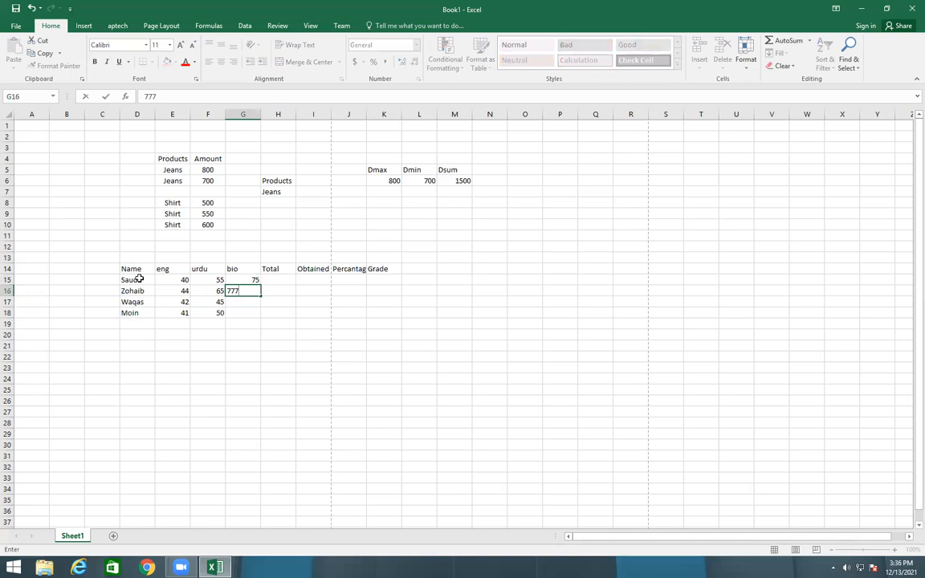
{"action": "key", "text": "Return"}
{"action": "type", "text": "22"}
{"action": "key", "text": "BackSpace"}
{"action": "key", "text": "BackSpace"}
{"action": "type", "text": "80"}
{"action": "key", "text": "Return"}
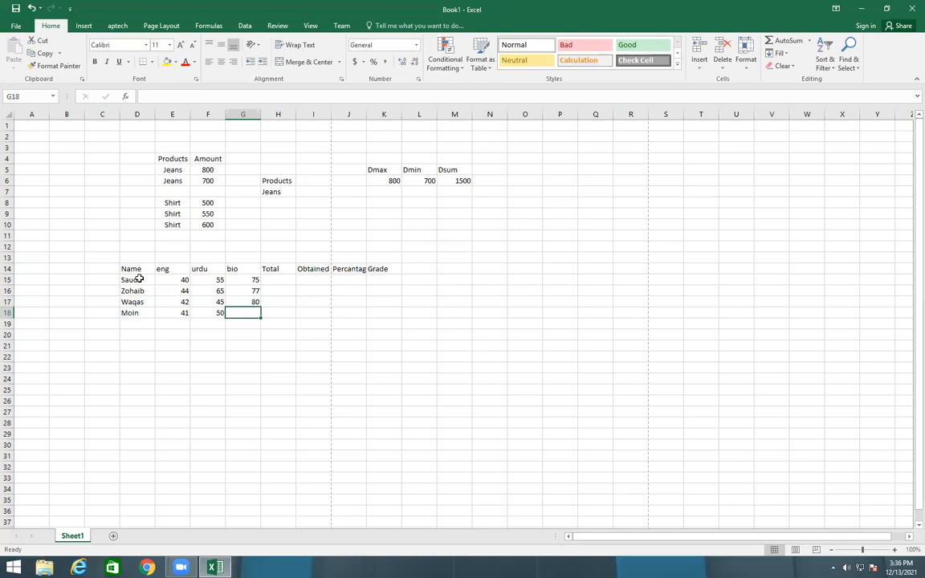
{"action": "type", "text": "66"}
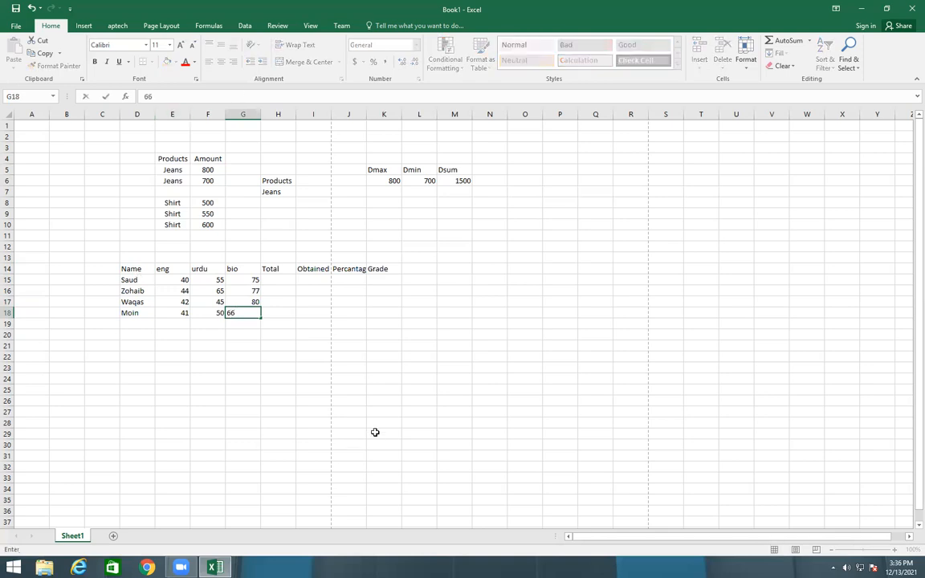
{"action": "left_click", "coordinate": [317, 401]}
Center the contents of the marks table D14:K18 and widen columns I and J to fit their headings.
{"action": "left_click_drag", "start_coordinate": [128, 269], "coordinate": [388, 310]}
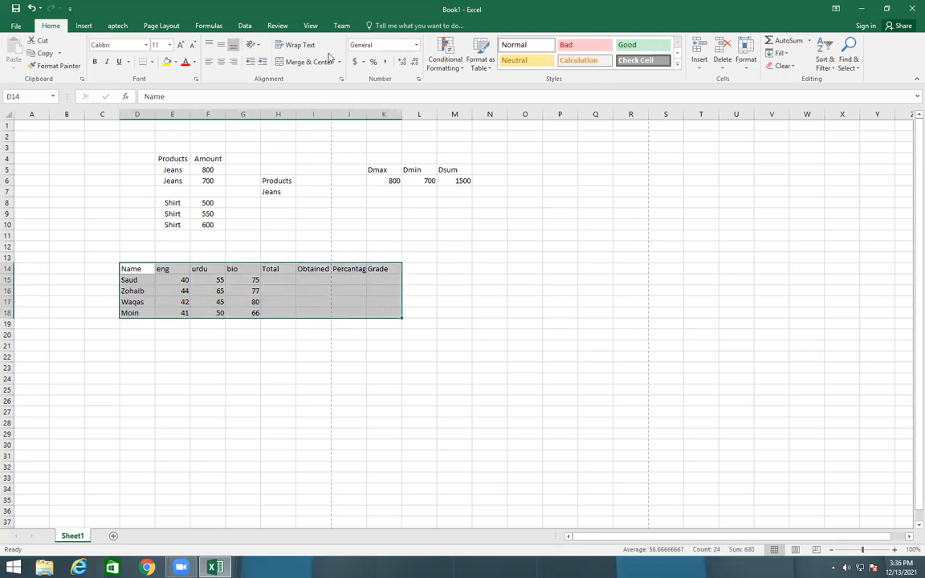
{"action": "left_click", "coordinate": [221, 62]}
{"action": "left_click_drag", "start_coordinate": [332, 116], "coordinate": [397, 116]}
{"action": "left_click", "coordinate": [375, 379]}
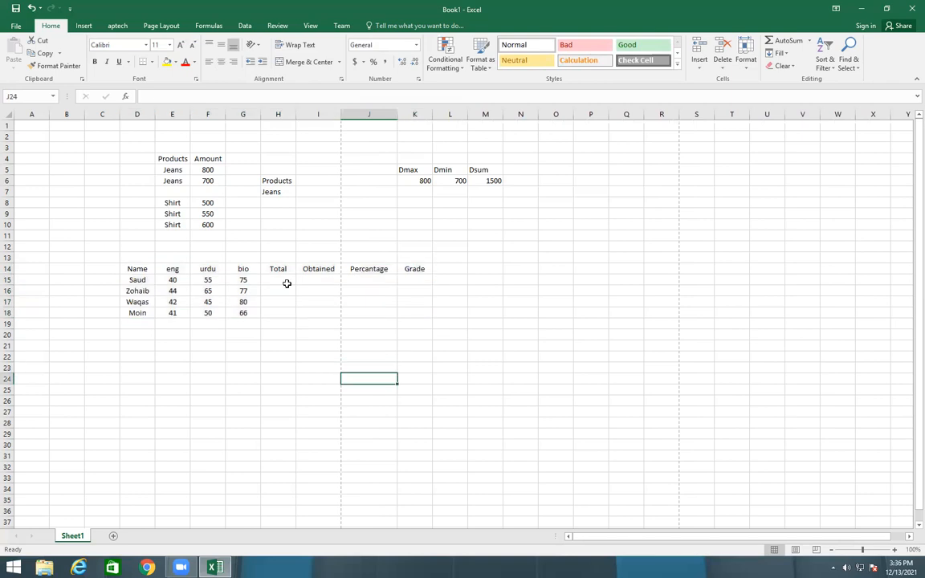
Enter a Total of 300 in cell H15 and fill it down to H18.
{"action": "left_click", "coordinate": [282, 280]}
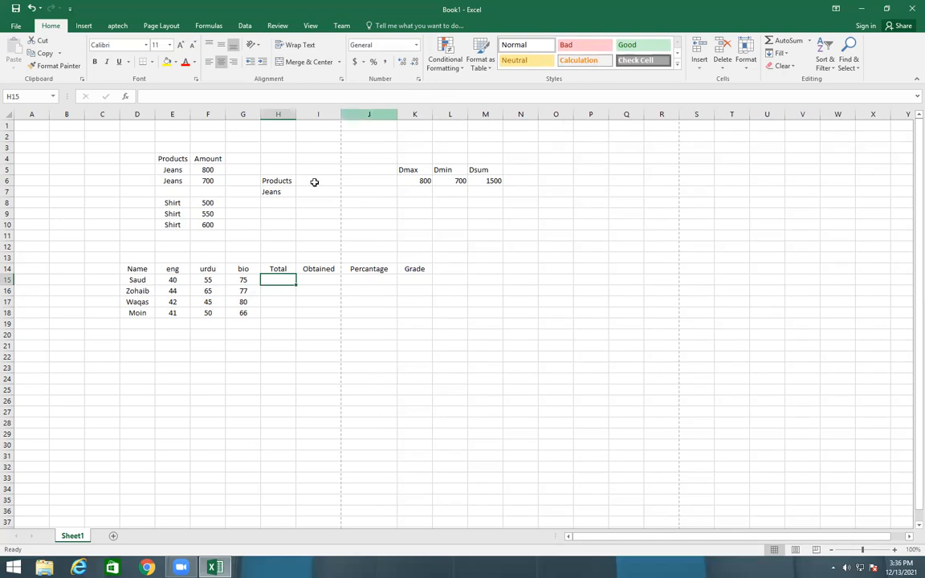
{"action": "type", "text": "300"}
{"action": "left_click_drag", "start_coordinate": [296, 286], "coordinate": [296, 314]}
Calculate the Obtained marks in cell I15 with =SUM(E15:G15) and fill the formula down to I18.
{"action": "left_click", "coordinate": [310, 281]}
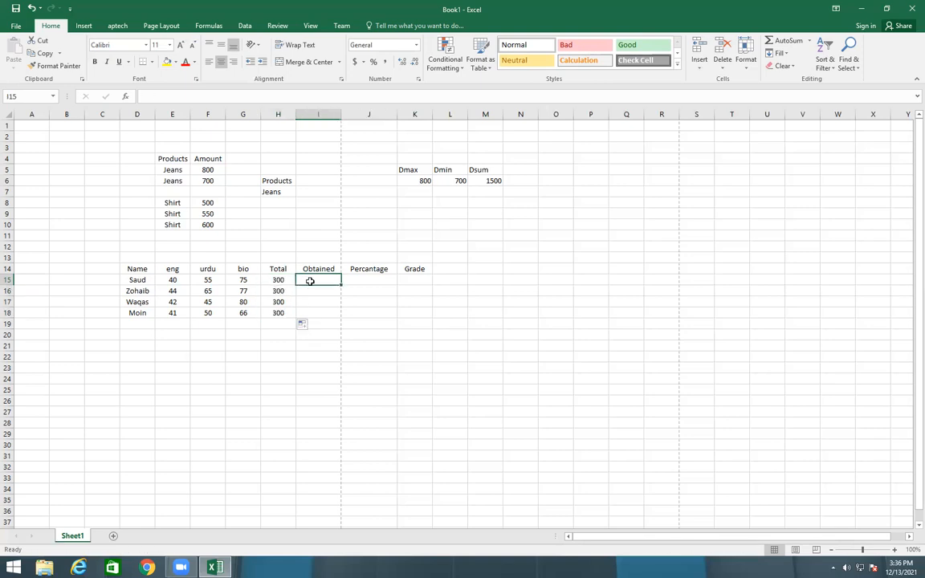
{"action": "type", "text": "="}
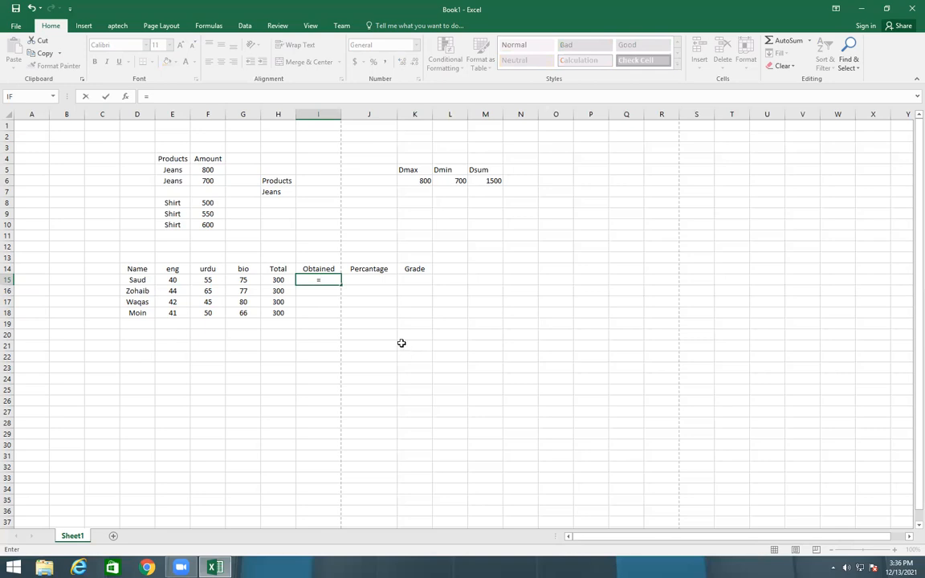
{"action": "type", "text": "s"}
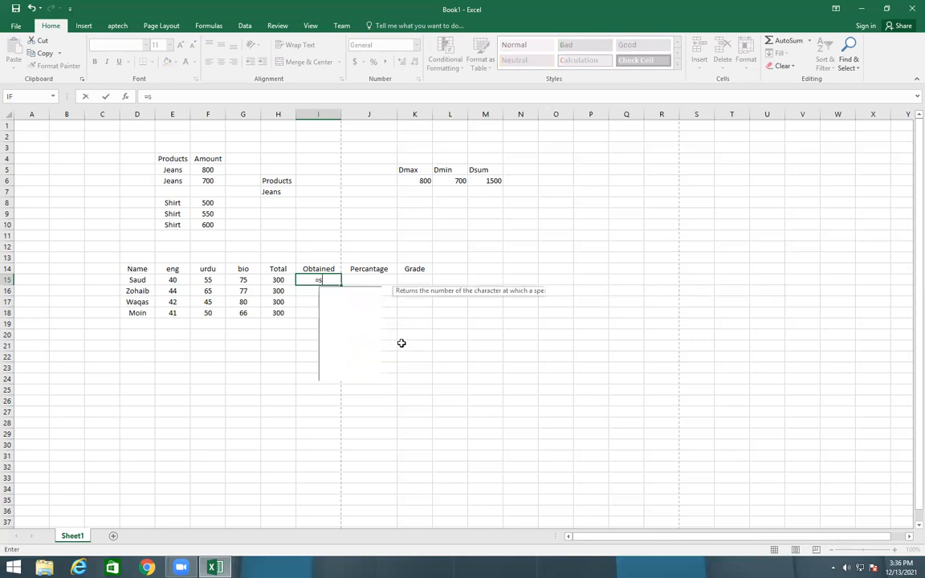
{"action": "type", "text": "um"}
{"action": "key", "text": "Tab"}
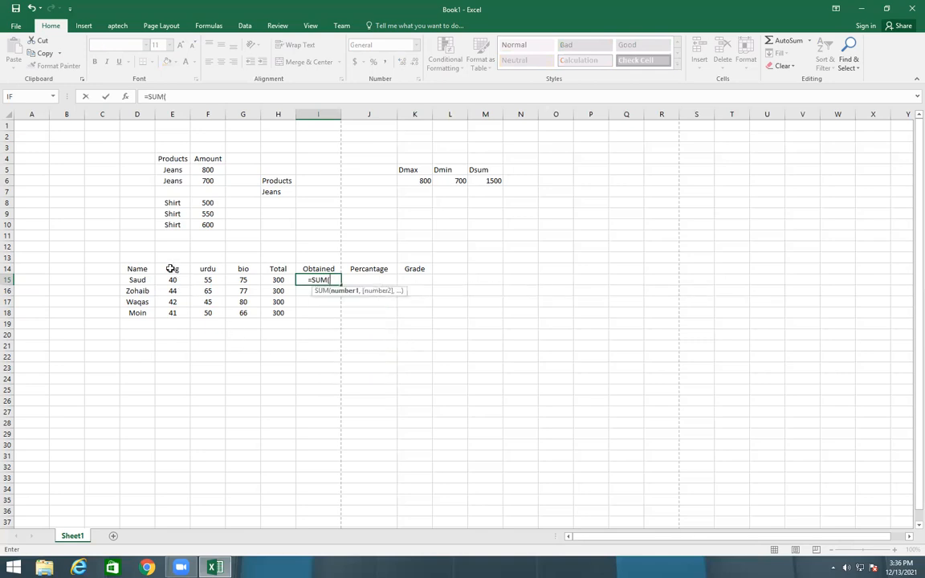
{"action": "left_click_drag", "start_coordinate": [174, 274], "coordinate": [250, 278]}
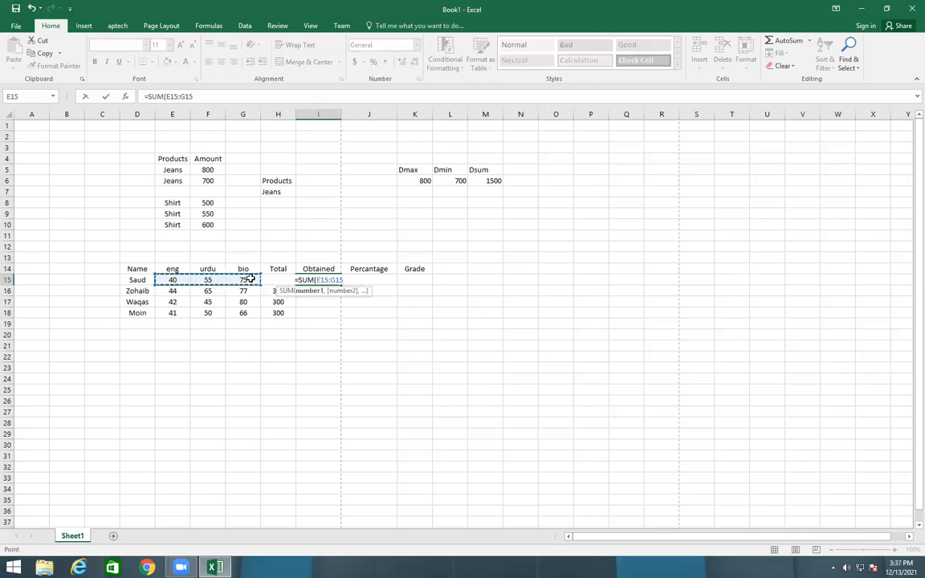
{"action": "type", "text": ")"}
{"action": "key", "text": "Return"}
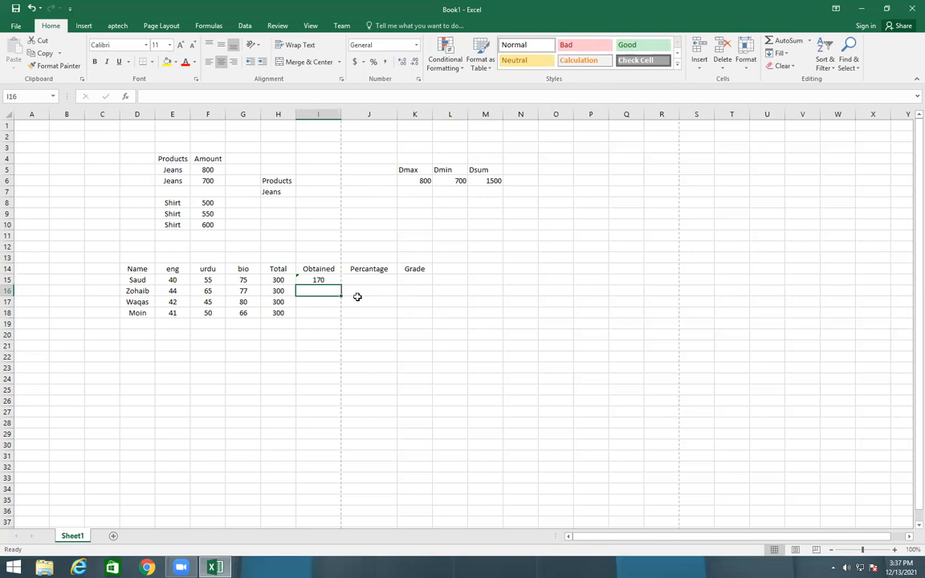
{"action": "left_click", "coordinate": [320, 279]}
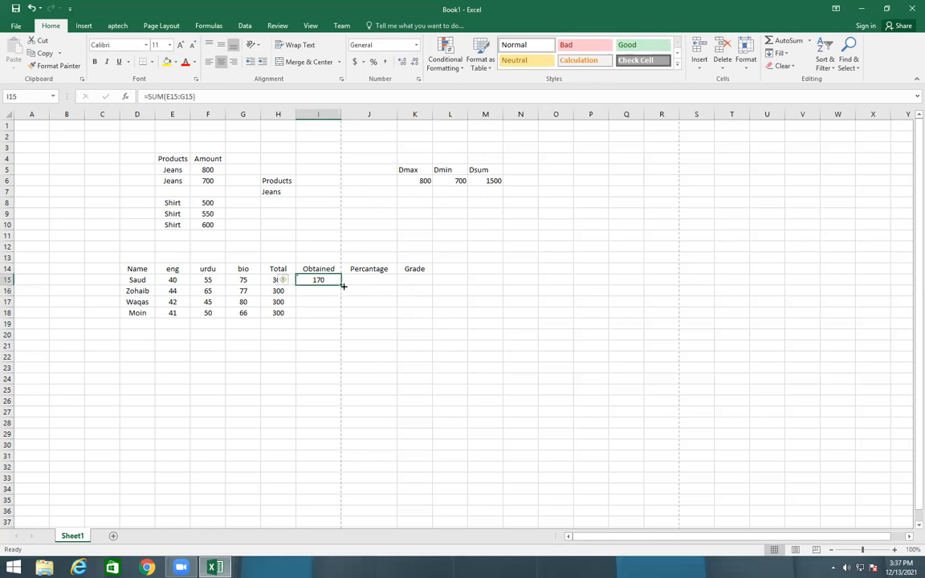
{"action": "left_click_drag", "start_coordinate": [342, 287], "coordinate": [343, 318]}
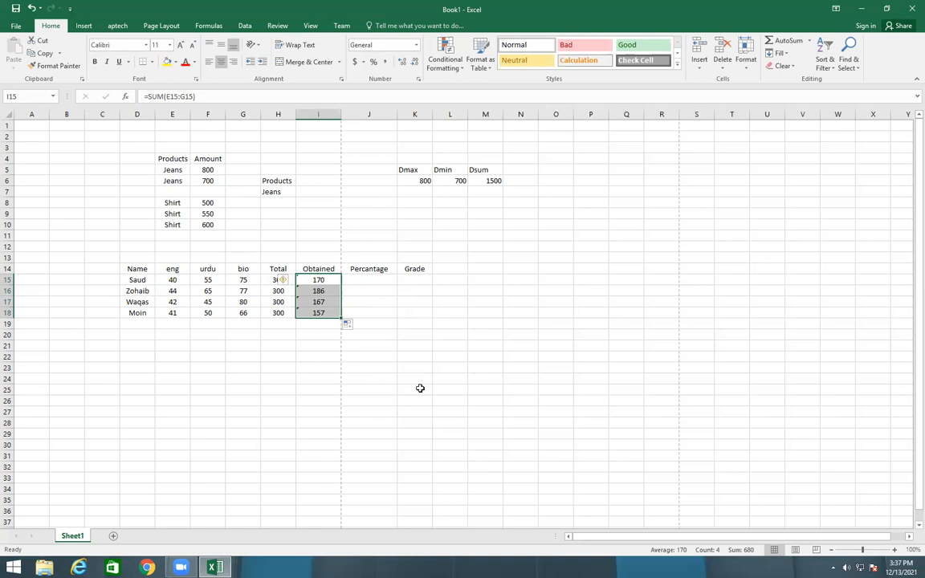
Calculate the percentage in cell J15 with =I15/H15 and fill the formula down to J18.
{"action": "left_click", "coordinate": [367, 281]}
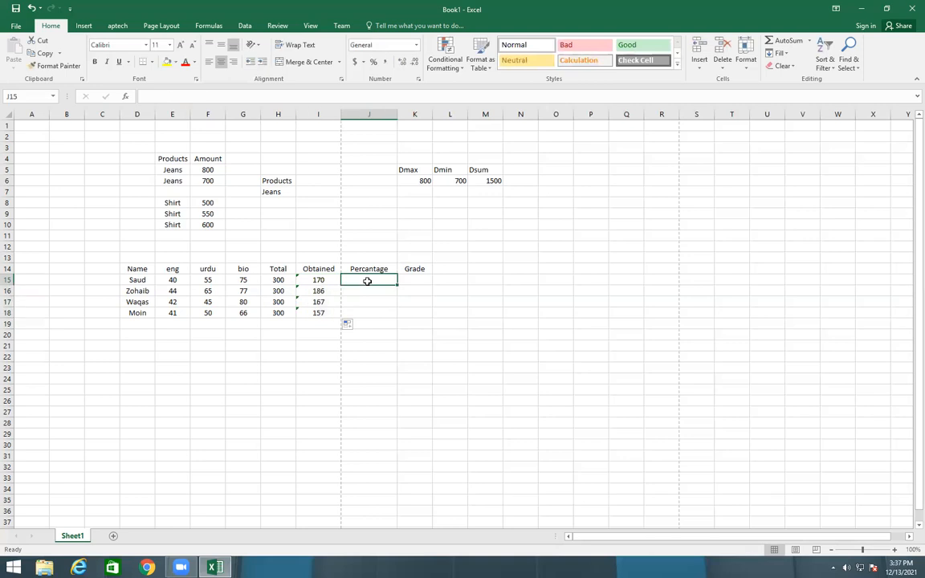
{"action": "type", "text": "="}
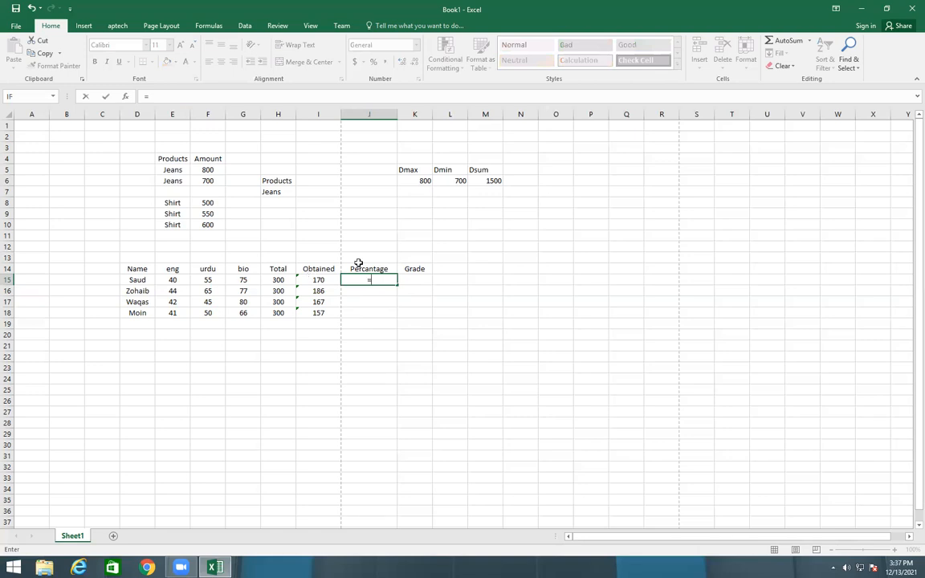
{"action": "left_click", "coordinate": [330, 279]}
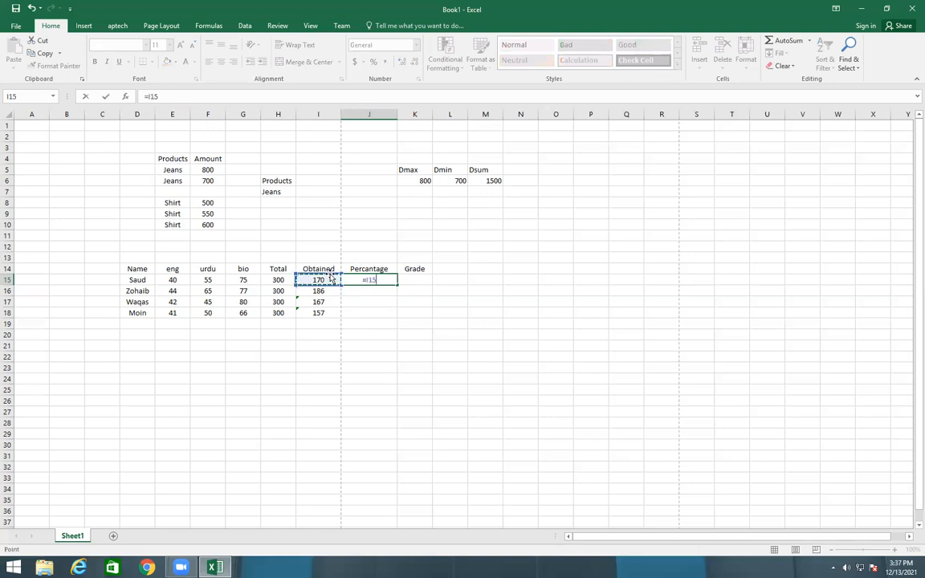
{"action": "type", "text": "/"}
{"action": "left_click", "coordinate": [272, 280]}
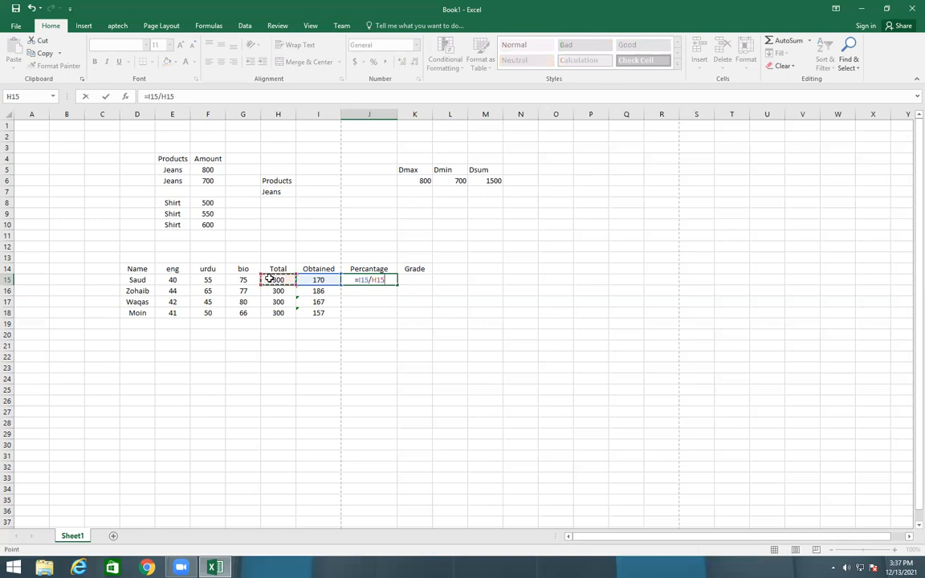
{"action": "key", "text": "Return"}
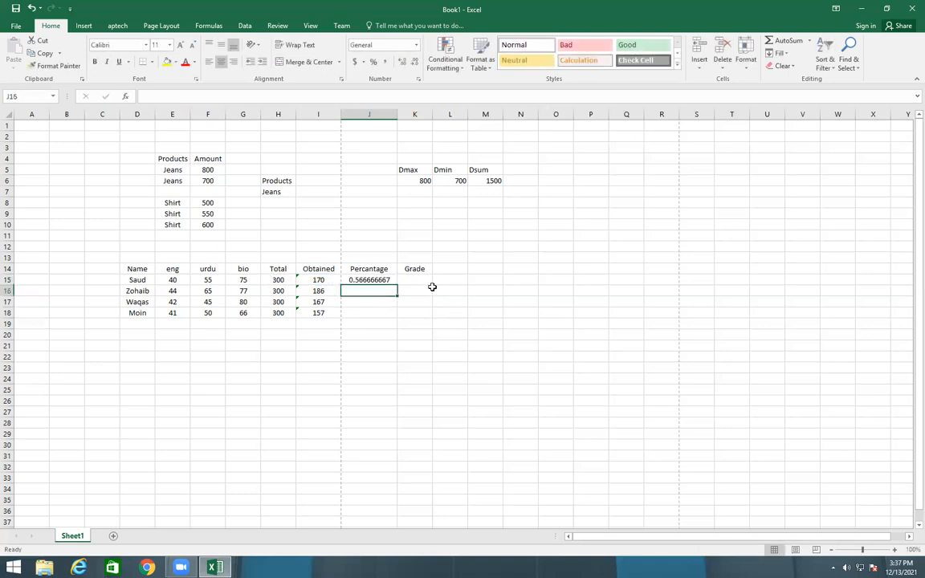
{"action": "left_click", "coordinate": [386, 280]}
{"action": "left_click_drag", "start_coordinate": [397, 285], "coordinate": [401, 314]}
Format the percentage results in cells J15 to J18 with the Percent style.
{"action": "left_click", "coordinate": [423, 301]}
{"action": "left_click_drag", "start_coordinate": [369, 281], "coordinate": [371, 310]}
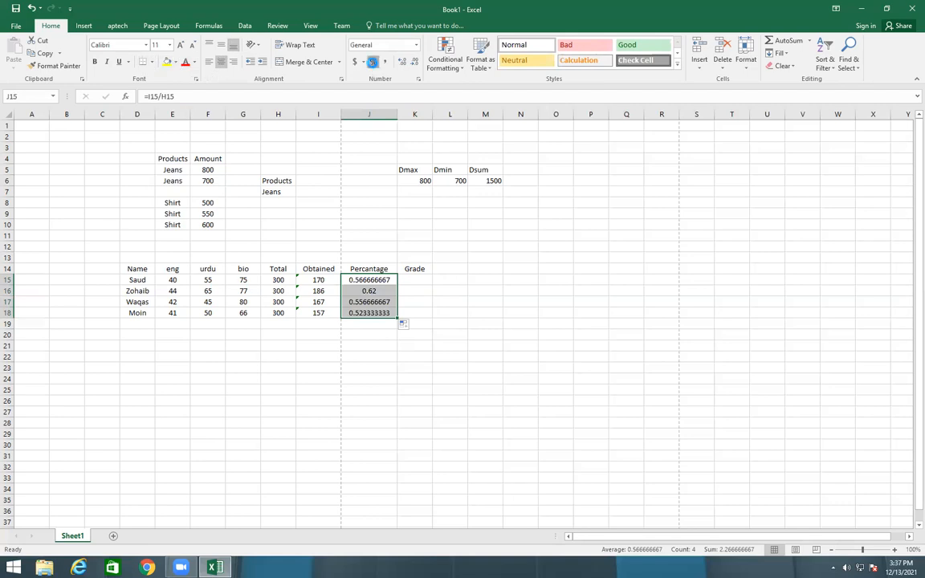
{"action": "left_click", "coordinate": [373, 63]}
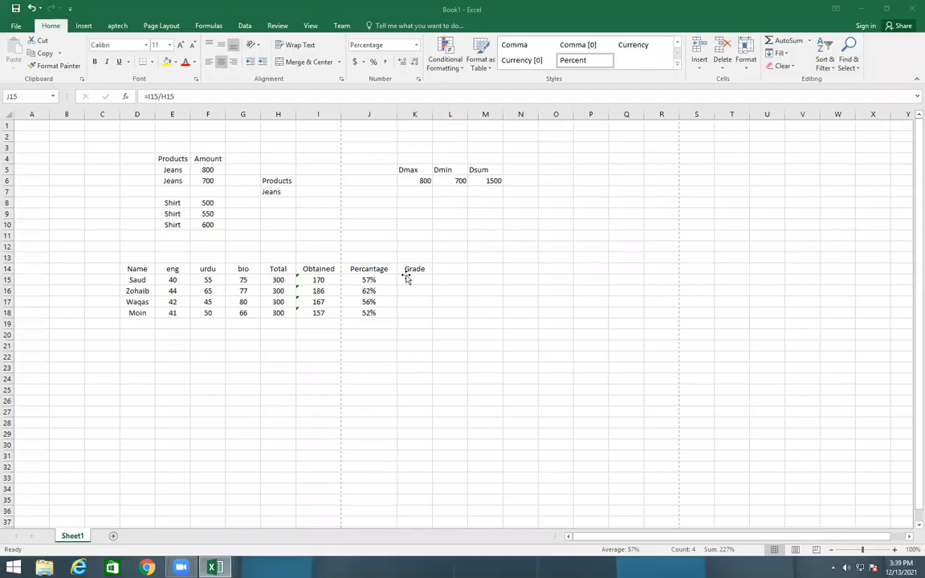
Start an IF formula in cell K15 for the first student's grade.
{"action": "left_click", "coordinate": [408, 278]}
{"action": "type", "text": "="}
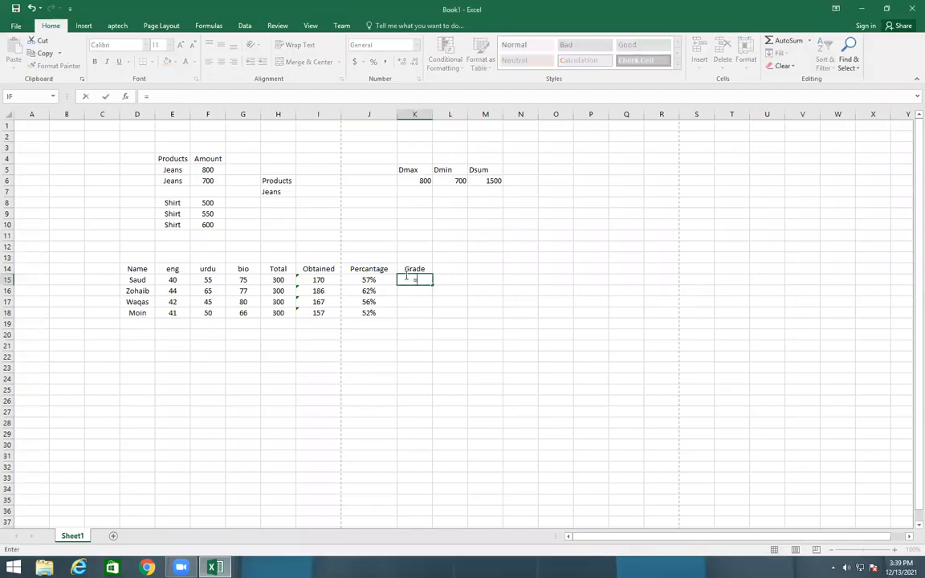
{"action": "type", "text": "IF"}
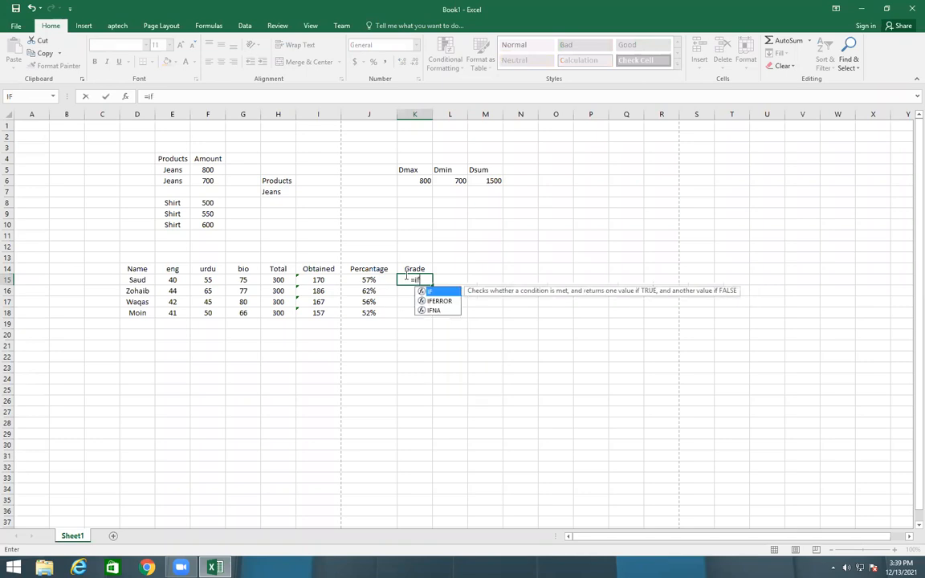
{"action": "key", "text": "Tab"}
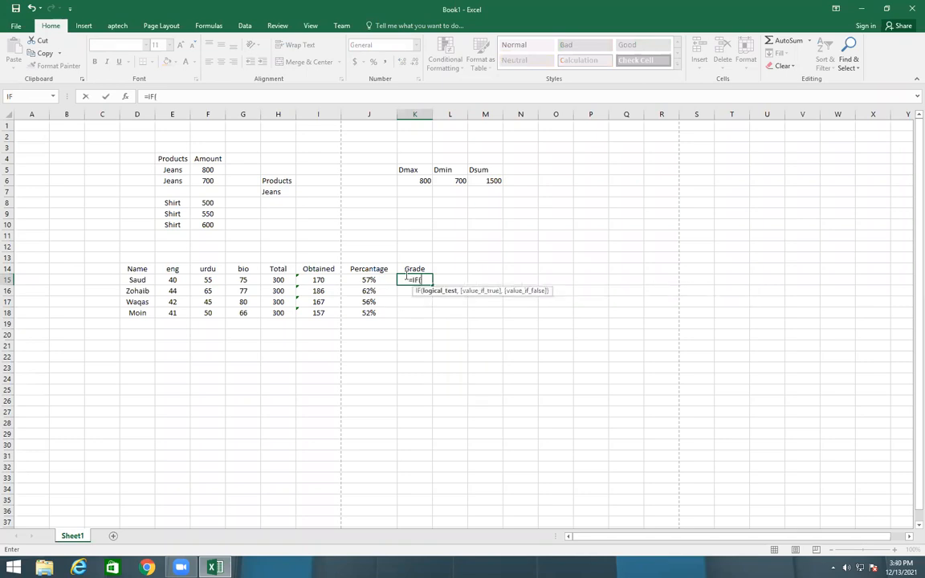
{"action": "left_click", "coordinate": [368, 280]}
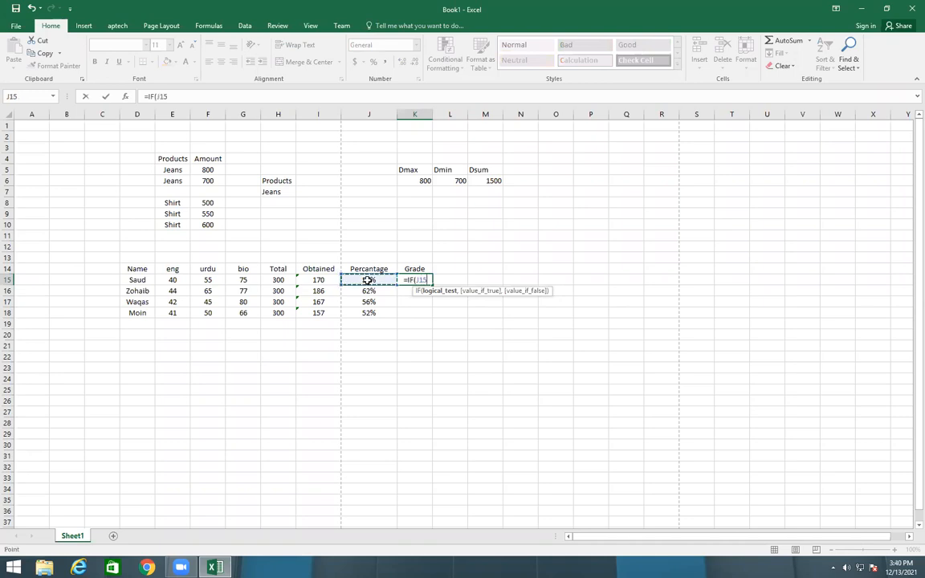
{"action": "type", "text": ">"}
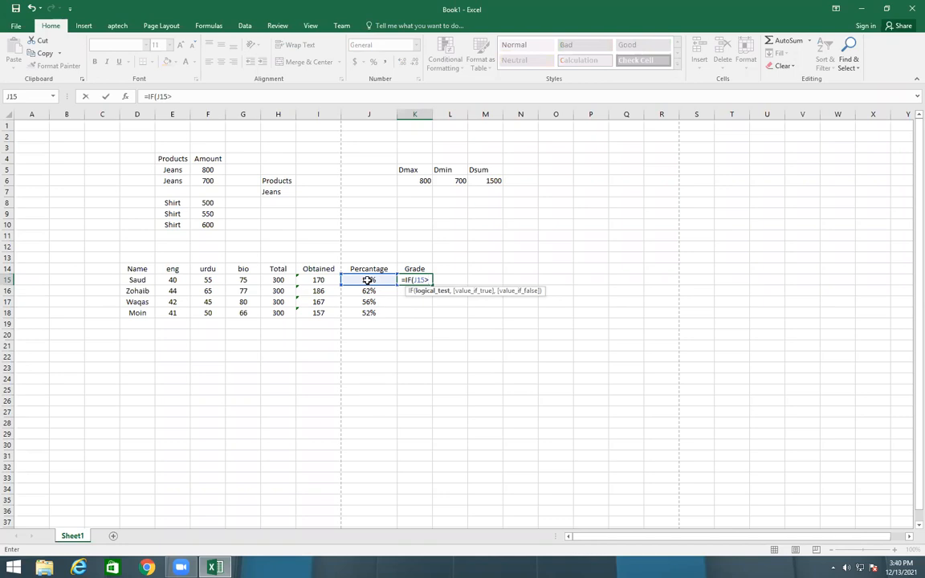
{"action": "type", "text": "="}
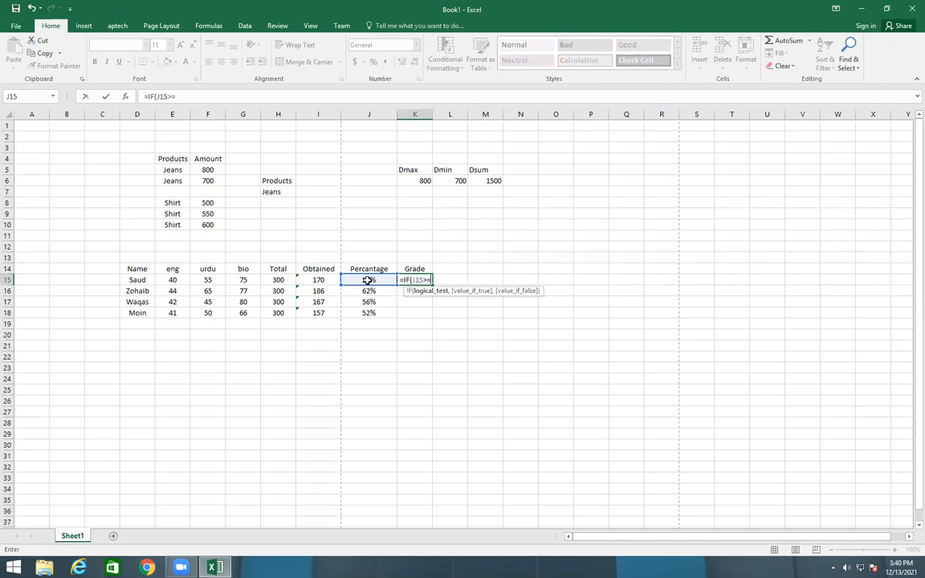
{"action": "key", "text": "BackSpace"}
{"action": "key", "text": "BackSpace"}
{"action": "key", "text": "BackSpace"}
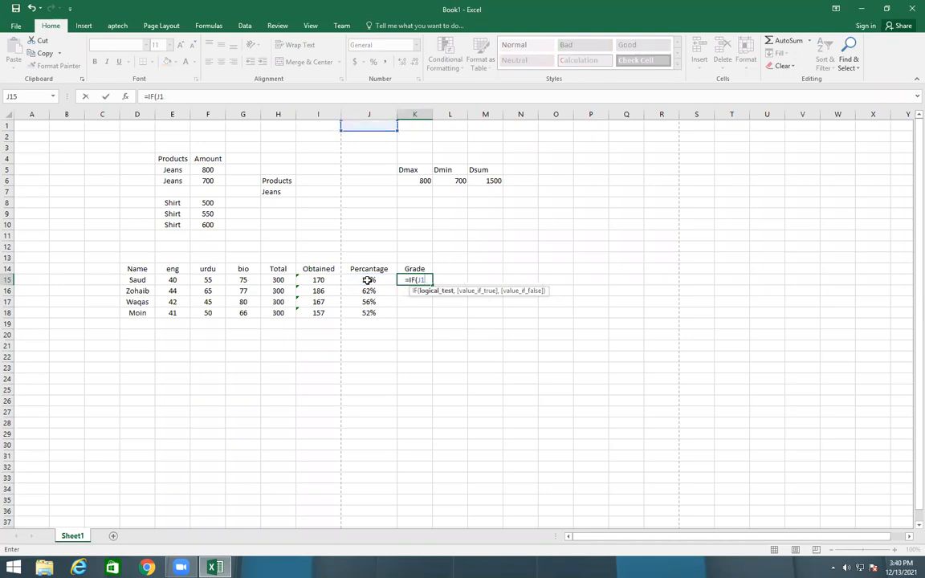
{"action": "left_click", "coordinate": [367, 280]}
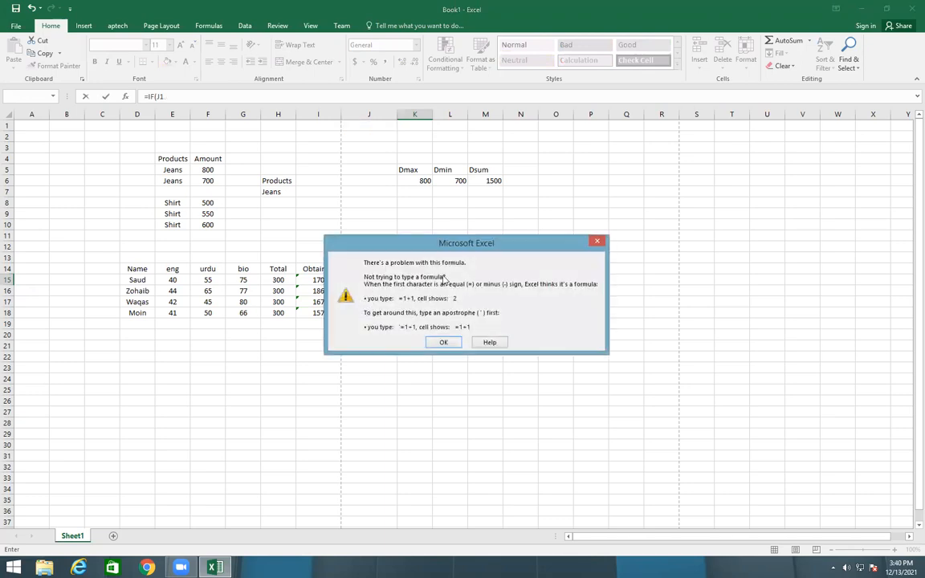
{"action": "left_click", "coordinate": [596, 241]}
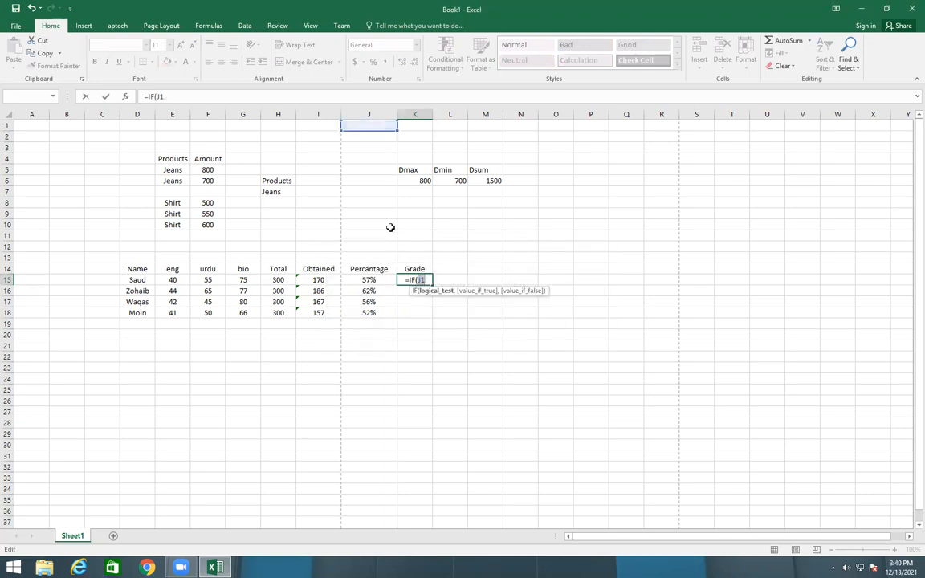
{"action": "key", "text": "BackSpace"}
{"action": "key", "text": "BackSpace"}
{"action": "key", "text": "BackSpace"}
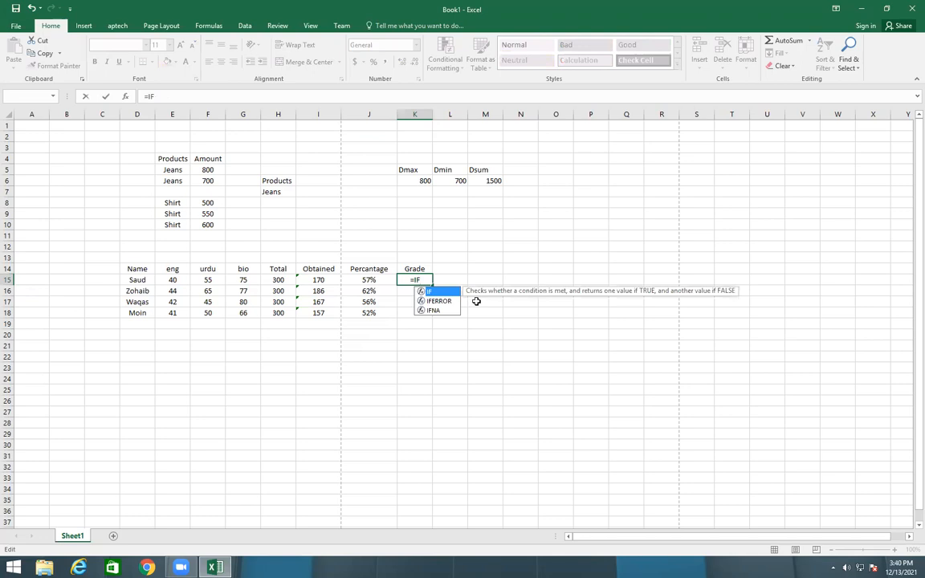
Enter the logical test J15<=70 in the IF formula in cell K15.
{"action": "type", "text": "("}
{"action": "left_click", "coordinate": [375, 280]}
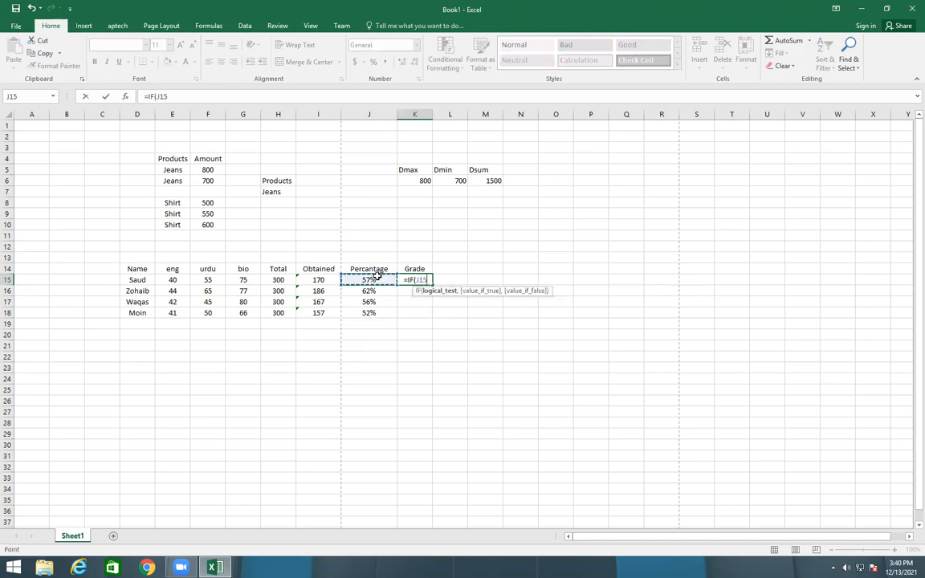
{"action": "type", "text": "=>"}
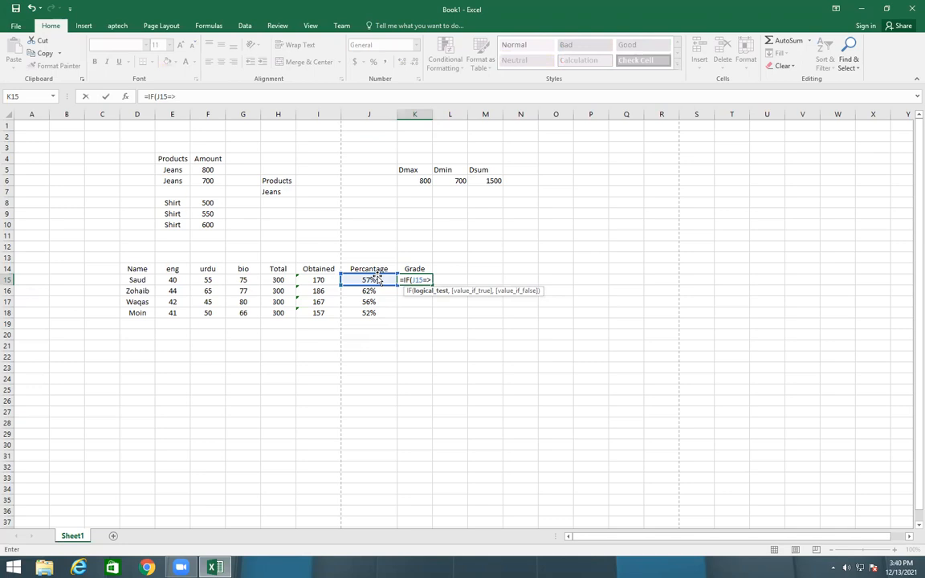
{"action": "key", "text": "BackSpace"}
{"action": "key", "text": "BackSpace"}
{"action": "type", "text": "<=70"}
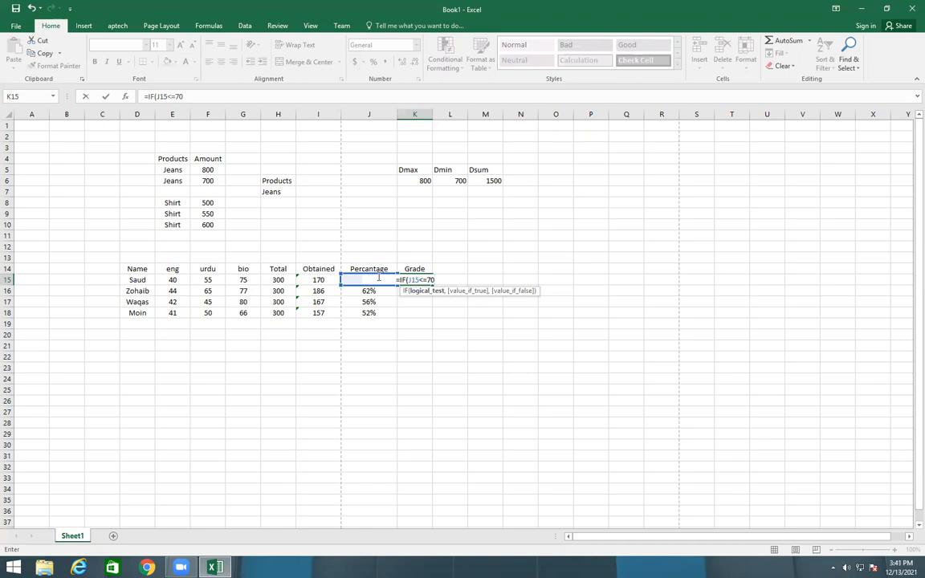
{"action": "type", "text": "&&^^"}
{"action": "key", "text": "BackSpace"}
{"action": "key", "text": "BackSpace"}
{"action": "key", "text": "BackSpace"}
{"action": "key", "text": "BackSpace"}
{"action": "key", "text": "BackSpace"}
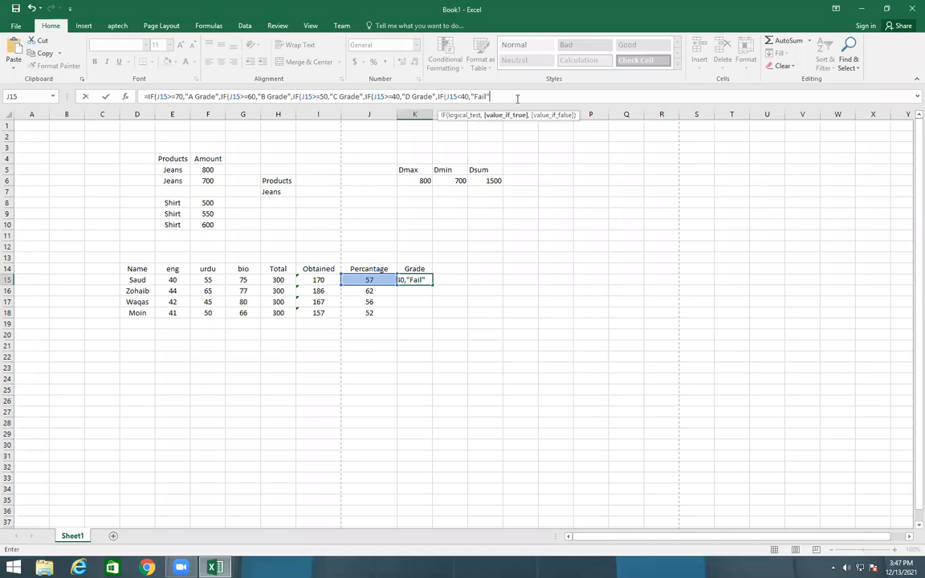
Finish the nested IF grade formula in K15 with five closing parentheses after "Fail".
{"action": "type", "text": ")))))"}
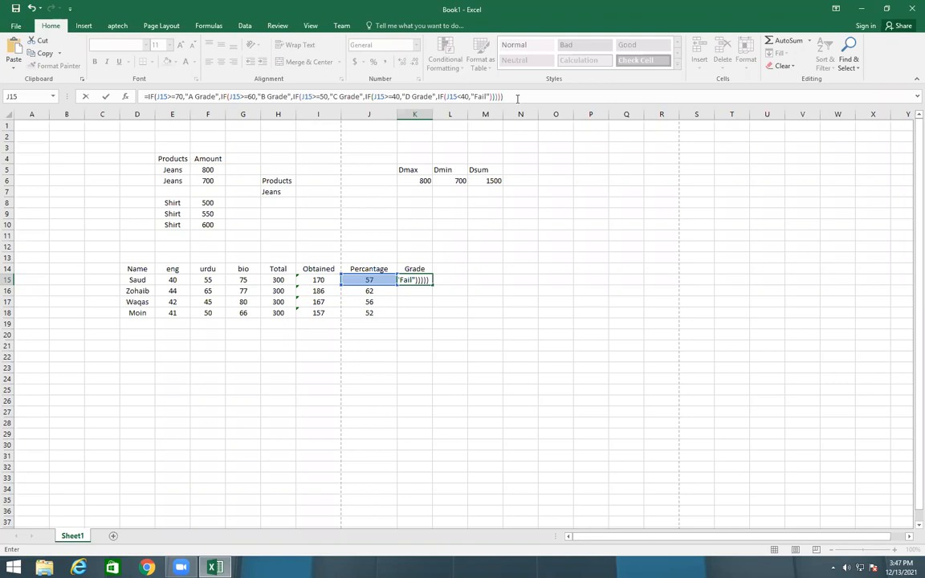
{"action": "type", "text": ")"}
{"action": "key", "text": "BackSpace"}
{"action": "key", "text": "Return"}
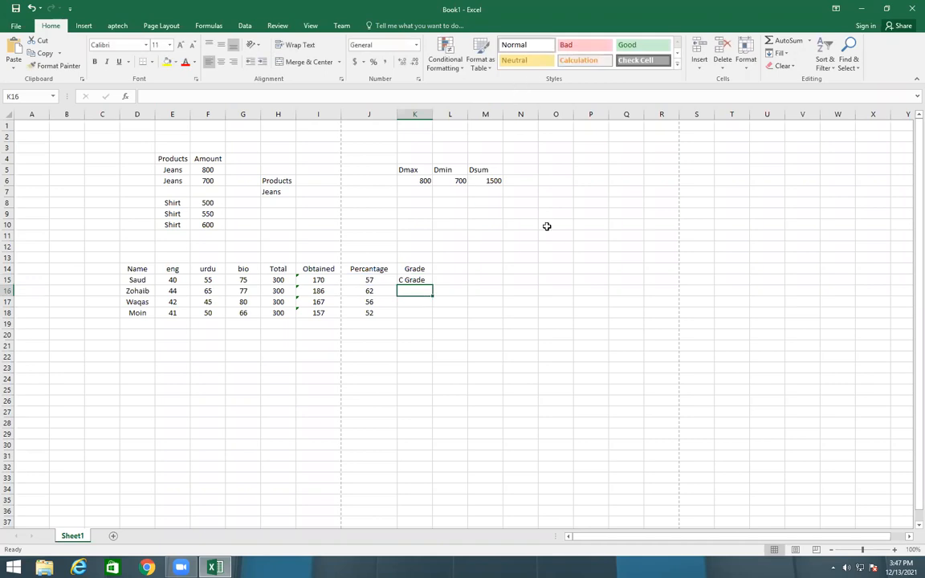
Fill the grade formula from K15 down to K18.
{"action": "left_click", "coordinate": [429, 280]}
{"action": "left_click_drag", "start_coordinate": [433, 285], "coordinate": [433, 315]}
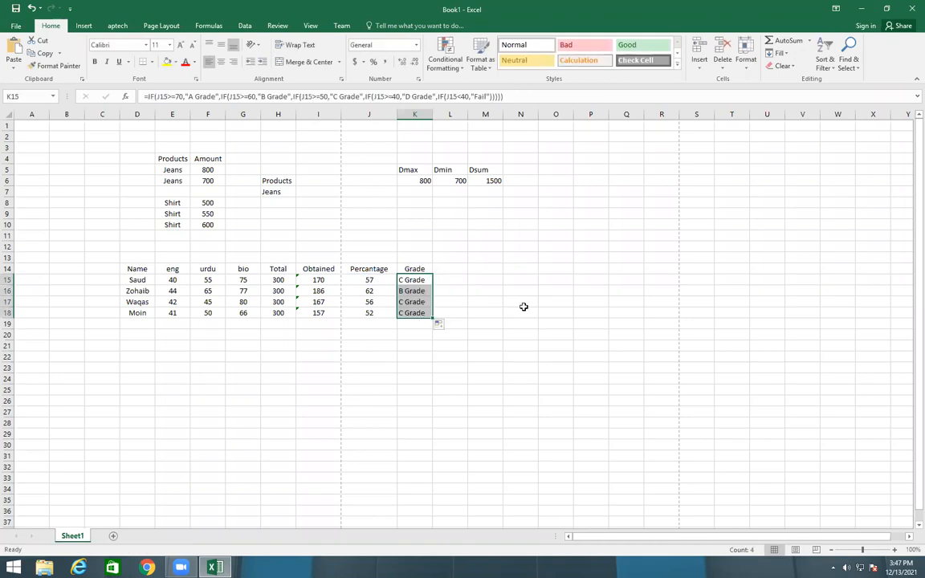
{"action": "left_click", "coordinate": [522, 300]}
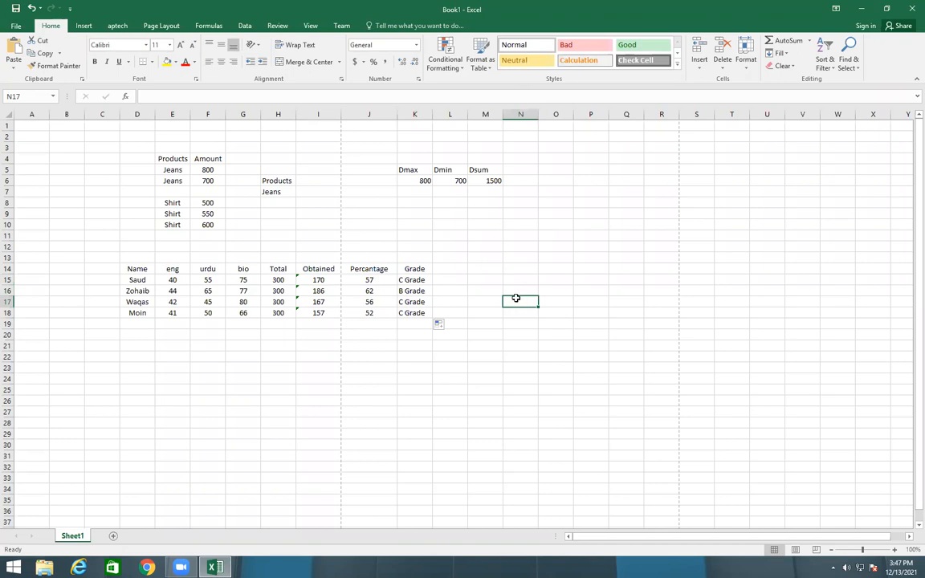
Set the third student's urdu mark in cell F17 to 24.
{"action": "double_click", "coordinate": [214, 302]}
{"action": "key", "text": "BackSpace"}
{"action": "type", "text": "24"}
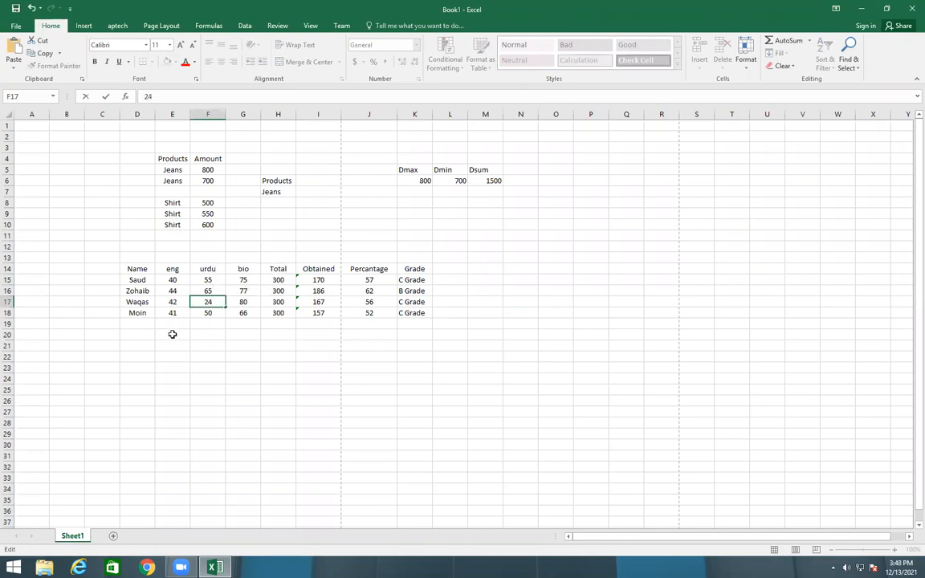
{"action": "left_click", "coordinate": [172, 309]}
Set the third student's eng mark in cell E17 to 30.
{"action": "left_click", "coordinate": [173, 302]}
{"action": "double_click", "coordinate": [172, 302]}
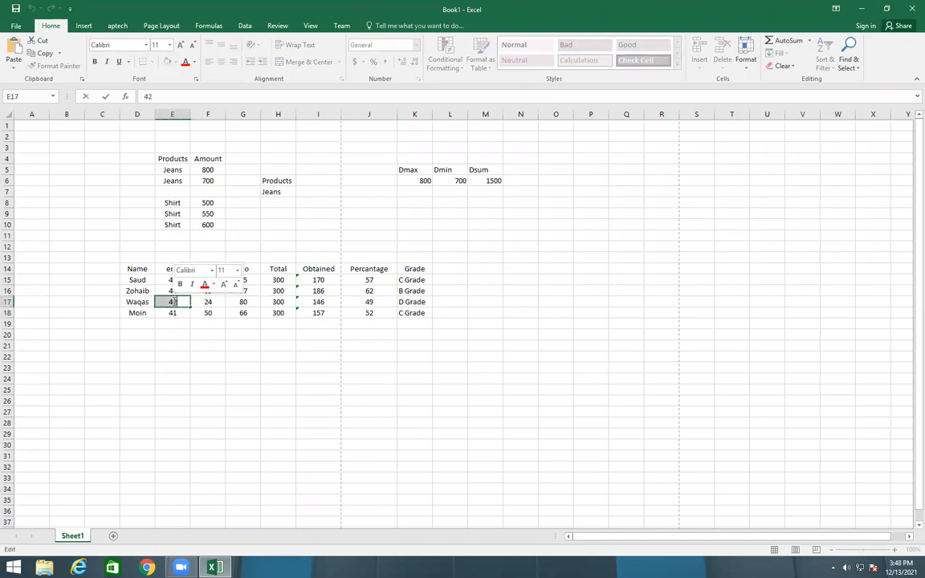
{"action": "type", "text": "36"}
{"action": "key", "text": "BackSpace"}
{"action": "key", "text": "BackSpace"}
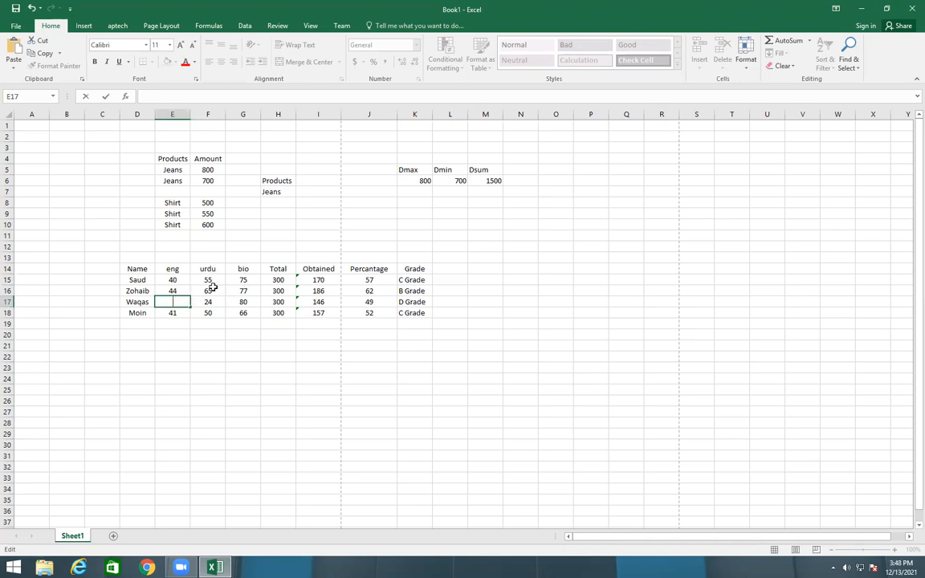
{"action": "type", "text": "30"}
{"action": "left_click", "coordinate": [270, 432]}
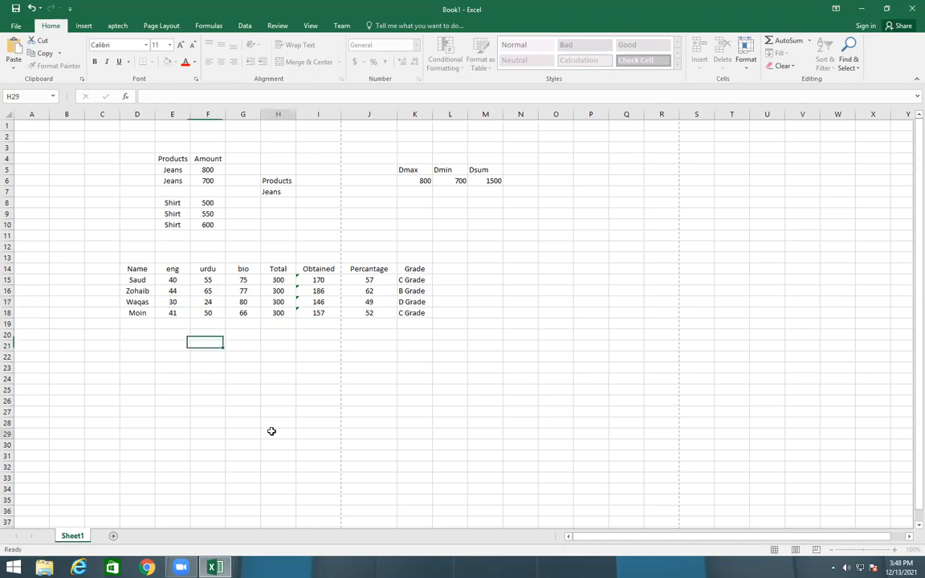
Set the third student's bio mark in cell G17 to 50.
{"action": "left_click", "coordinate": [250, 310]}
{"action": "left_click", "coordinate": [250, 301]}
{"action": "double_click", "coordinate": [250, 301]}
{"action": "type", "text": "50"}
{"action": "left_click", "coordinate": [287, 359]}
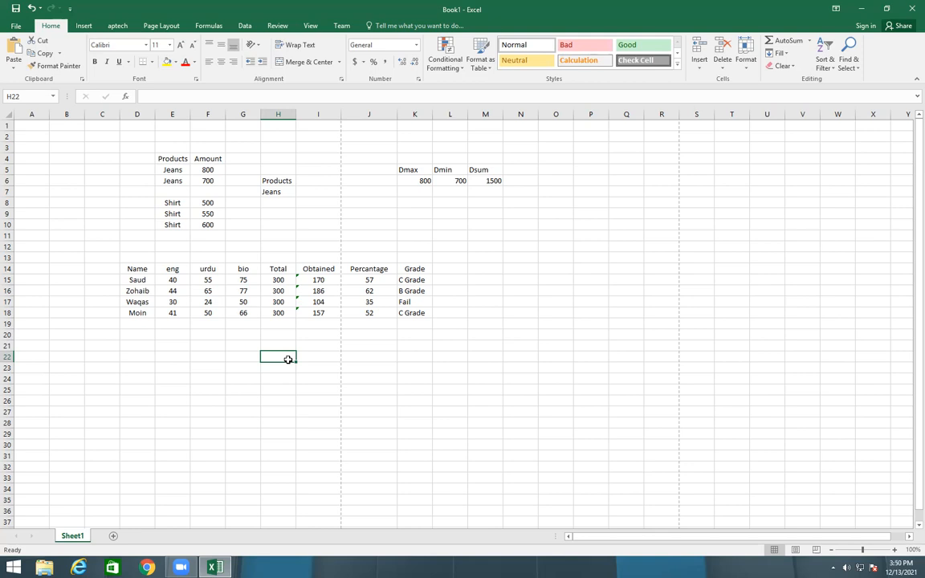
{"action": "left_click", "coordinate": [418, 279]}
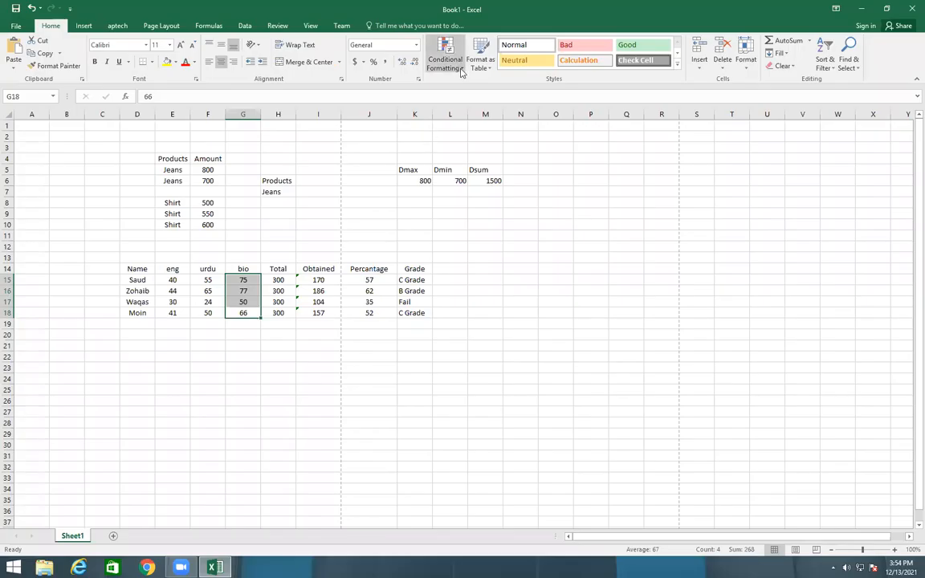
Highlight the top 3 bio marks in G15:G18 with a Top 10 Items rule using Green Fill with Dark Green Text.
{"action": "left_click", "coordinate": [462, 71]}
{"action": "mouse_move", "coordinate": [518, 112]}
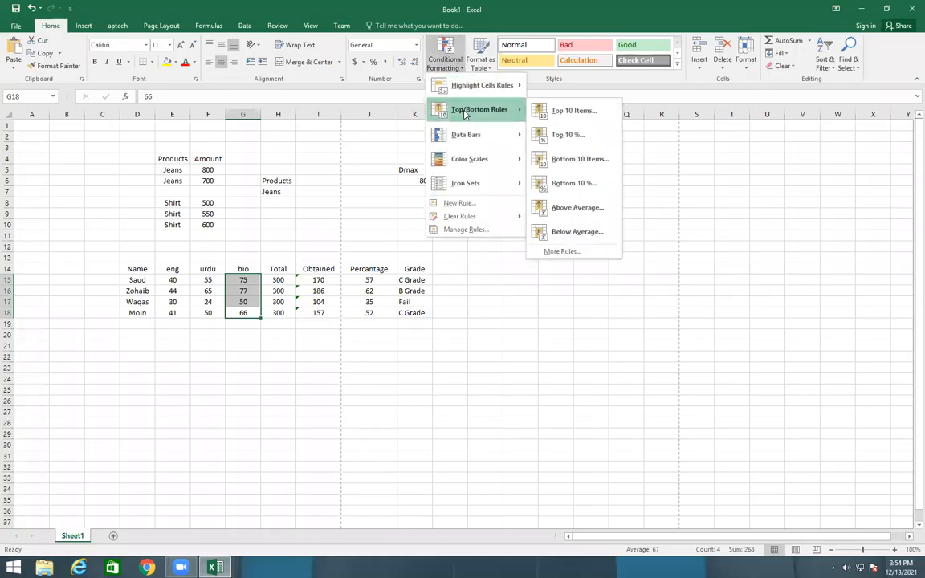
{"action": "left_click", "coordinate": [550, 111]}
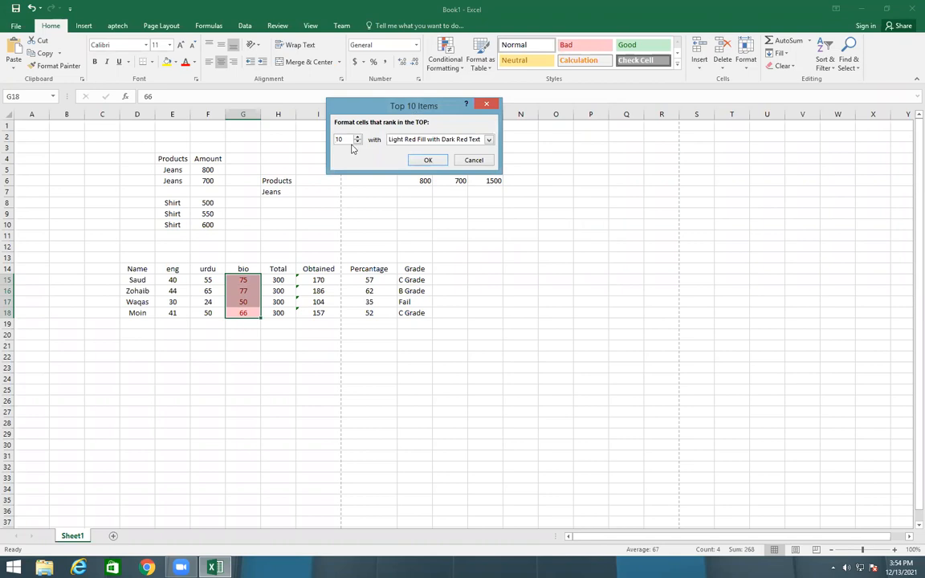
{"action": "left_click", "coordinate": [358, 142]}
{"action": "left_click", "coordinate": [358, 143]}
{"action": "left_click", "coordinate": [395, 141]}
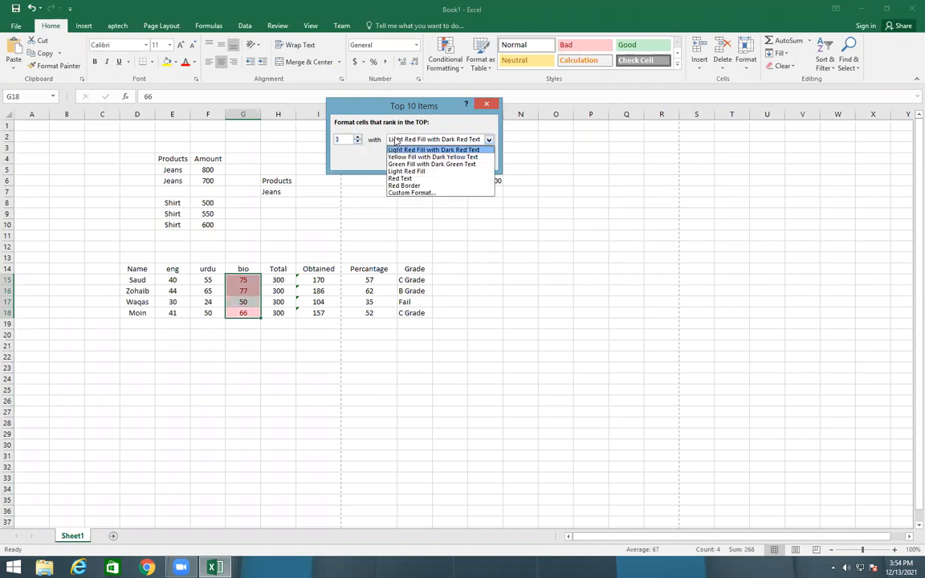
{"action": "left_click", "coordinate": [403, 164]}
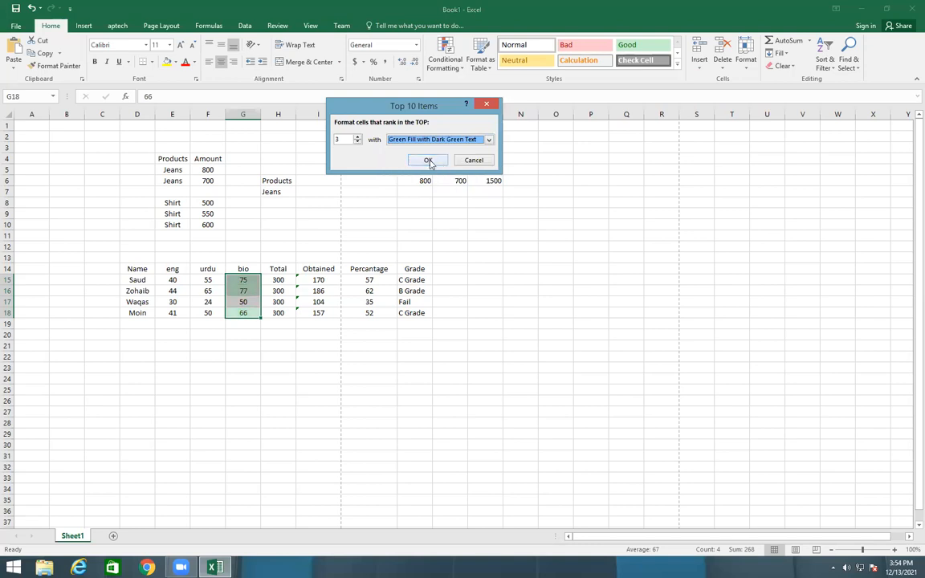
{"action": "left_click", "coordinate": [429, 161]}
{"action": "left_click", "coordinate": [542, 310]}
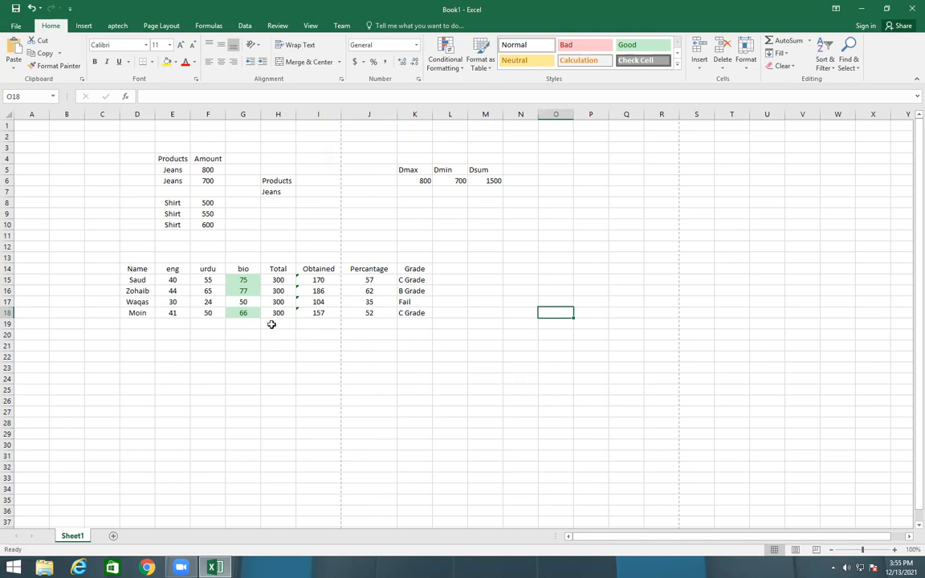
Examine the Above Average and Top 10 Items rules and the Data Bars options of Conditional Formatting for cell G15.
{"action": "left_click", "coordinate": [249, 279]}
{"action": "left_click", "coordinate": [451, 71]}
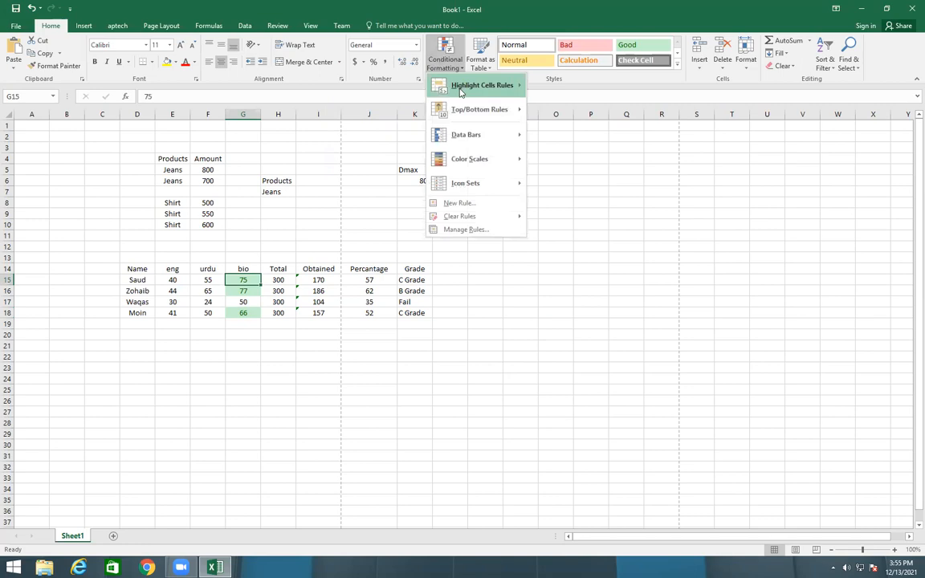
{"action": "mouse_move", "coordinate": [485, 109]}
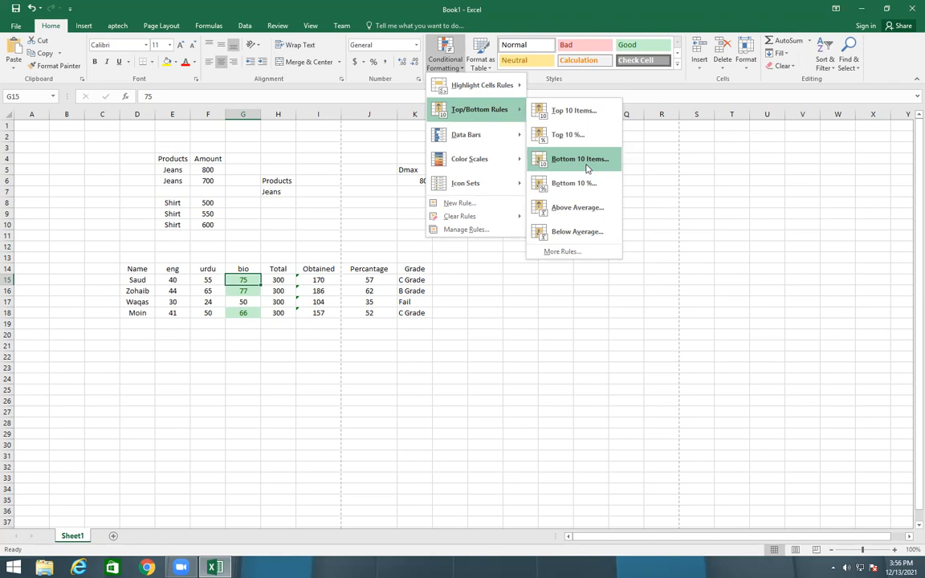
{"action": "left_click", "coordinate": [580, 208]}
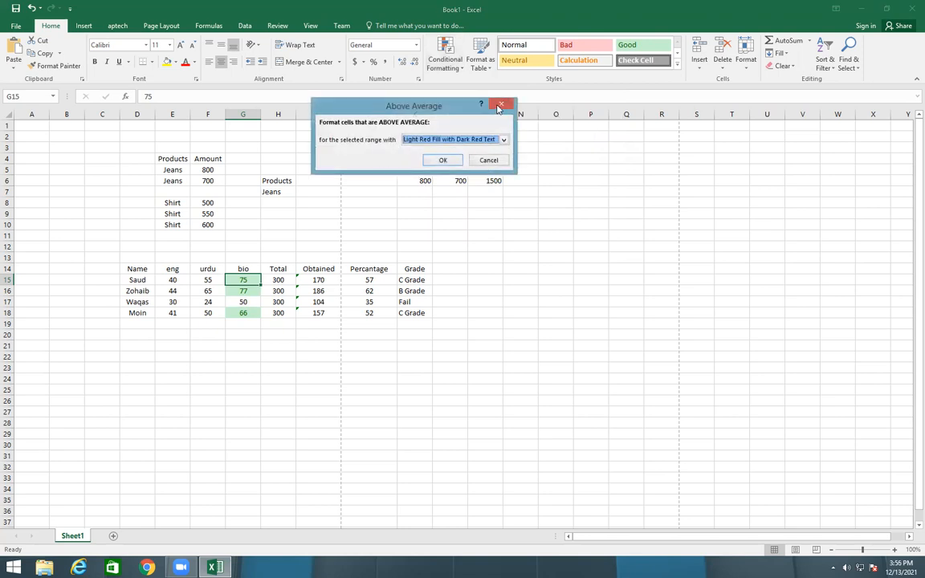
{"action": "left_click", "coordinate": [499, 107]}
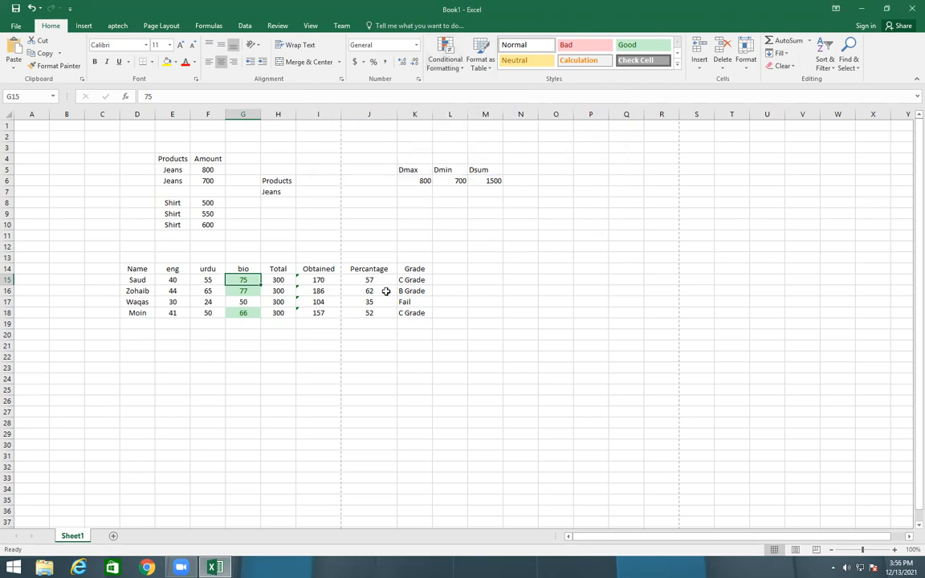
{"action": "left_click", "coordinate": [444, 61]}
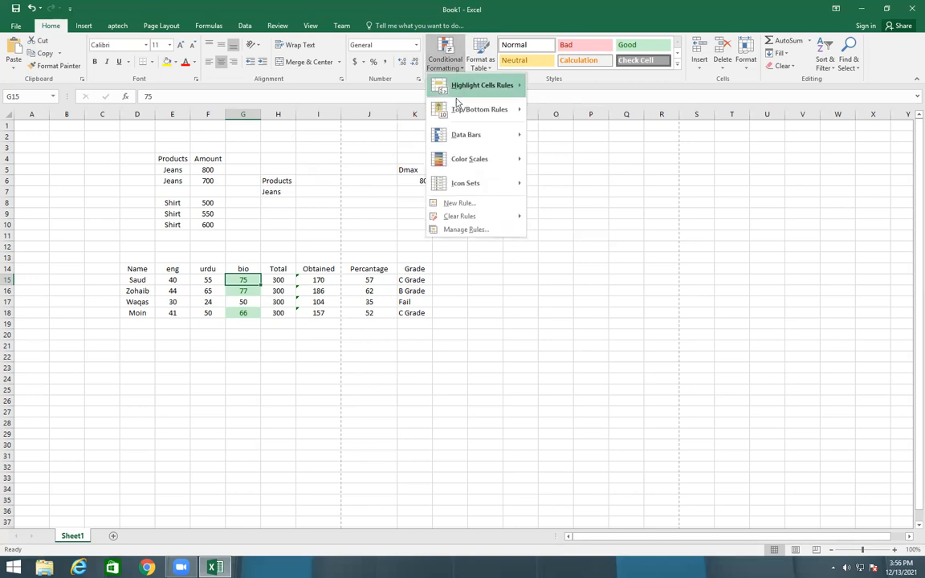
{"action": "mouse_move", "coordinate": [482, 110]}
{"action": "left_click", "coordinate": [560, 112]}
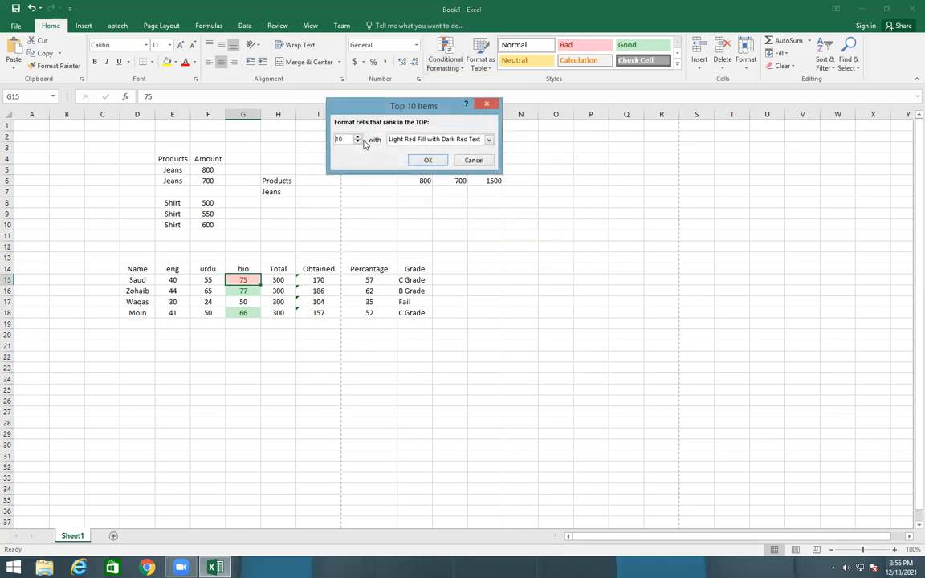
{"action": "double_click", "coordinate": [346, 140]}
{"action": "key", "text": "Escape"}
{"action": "left_click", "coordinate": [444, 58]}
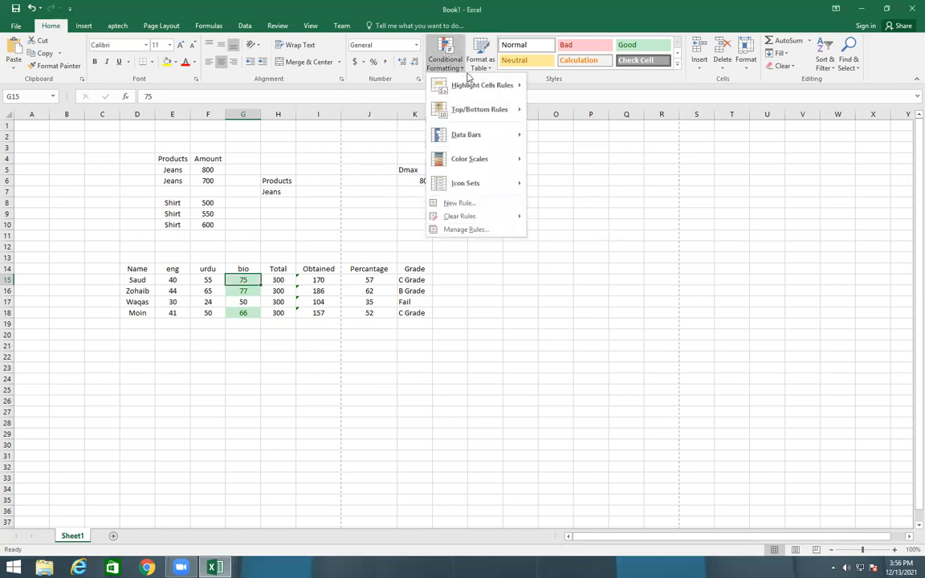
{"action": "mouse_move", "coordinate": [474, 110]}
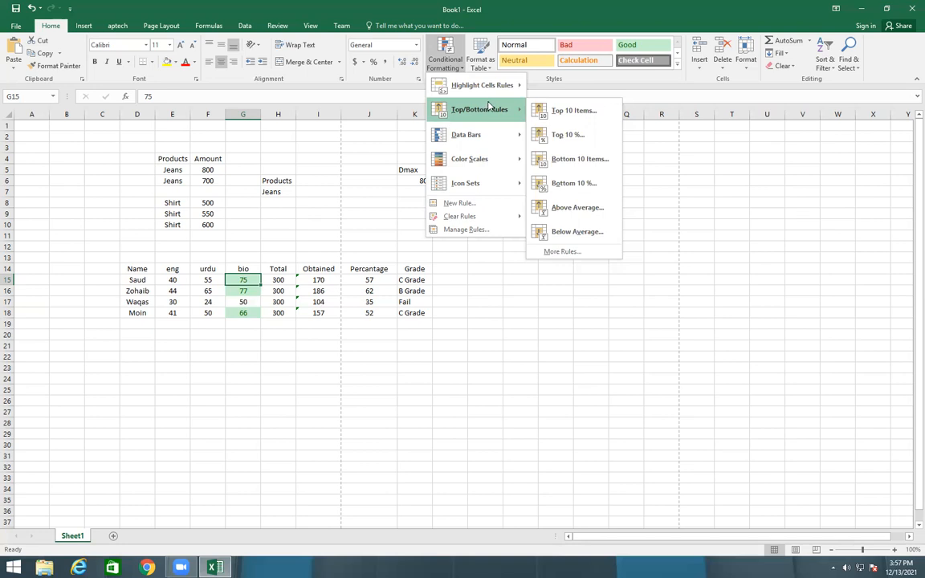
{"action": "mouse_move", "coordinate": [478, 139]}
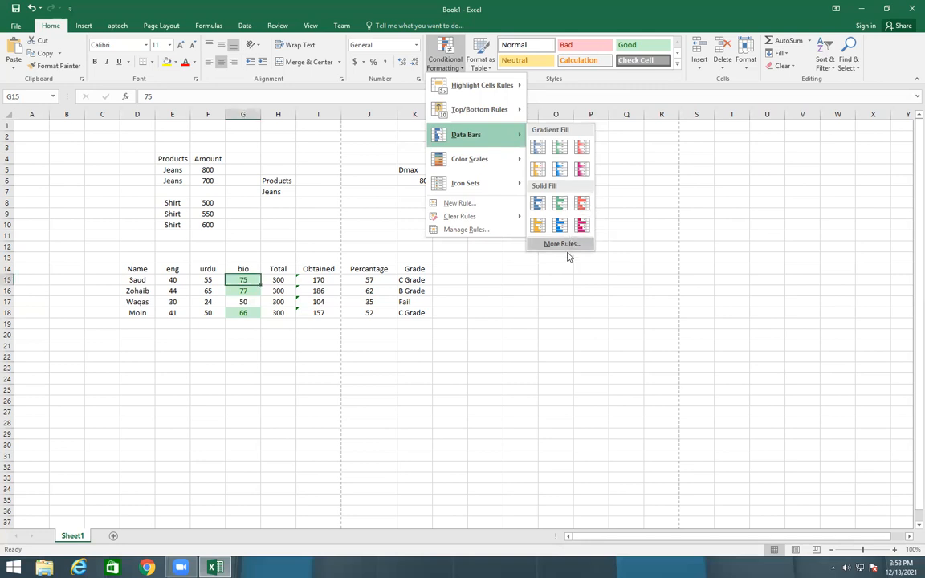
{"action": "left_click", "coordinate": [585, 331]}
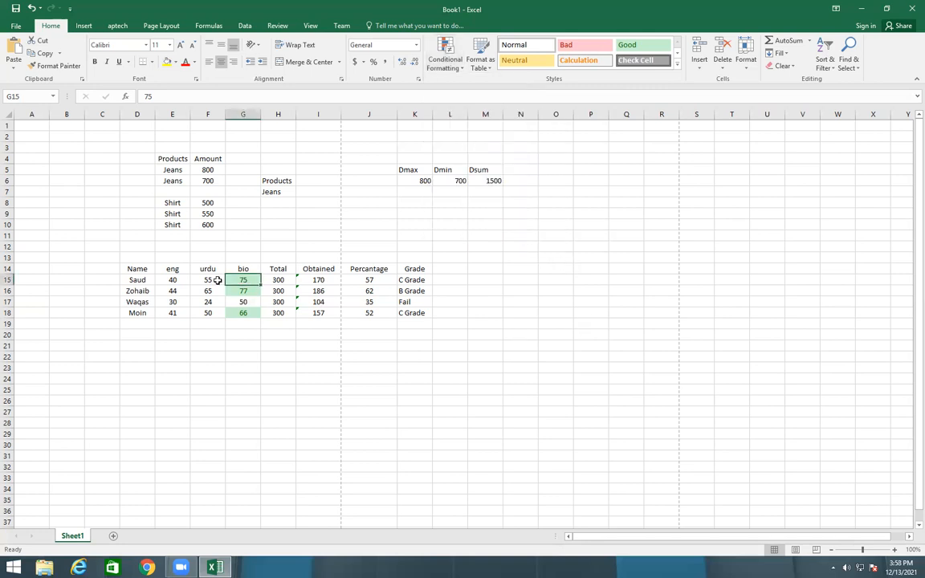
Clear the formats of the marks in E15:G18 and center the values again.
{"action": "left_click_drag", "start_coordinate": [169, 281], "coordinate": [243, 313]}
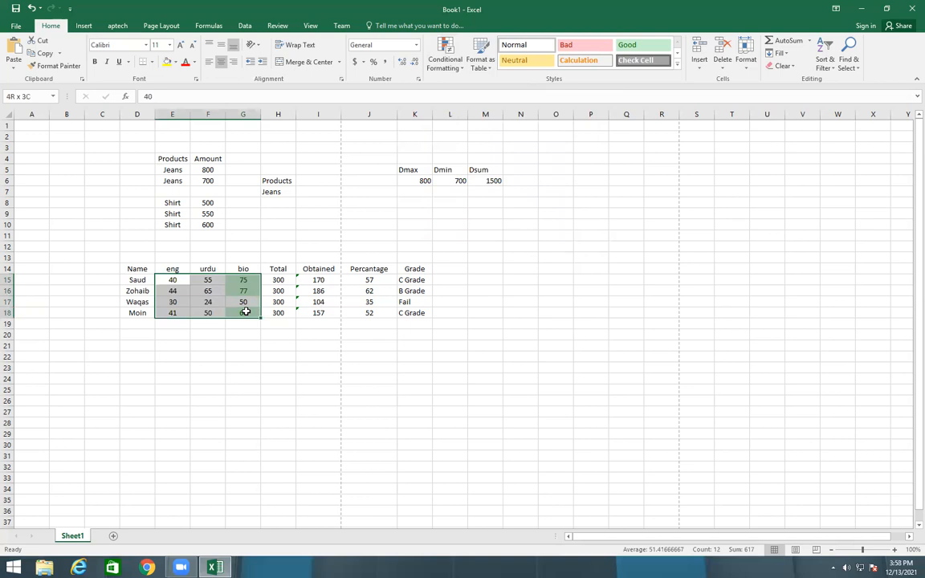
{"action": "left_click", "coordinate": [784, 66]}
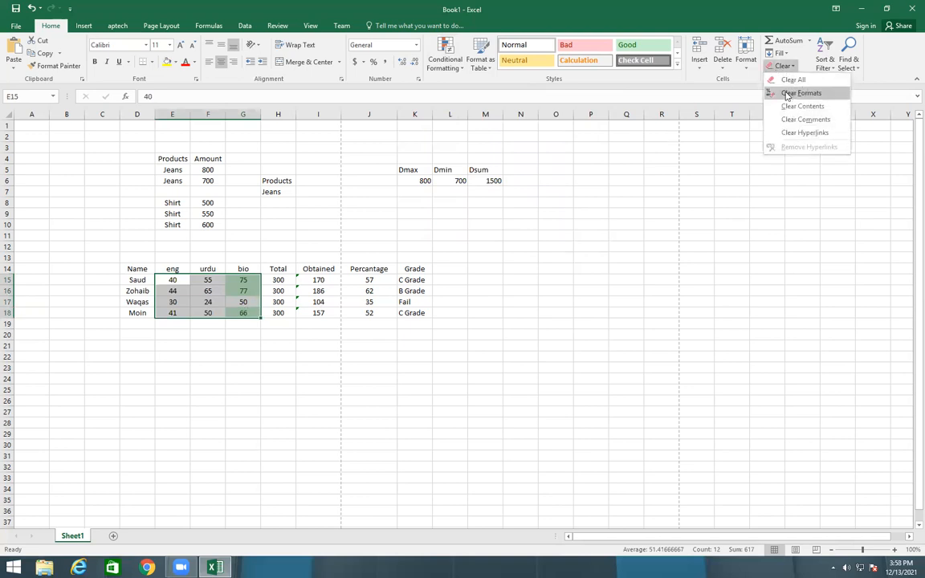
{"action": "left_click", "coordinate": [795, 93]}
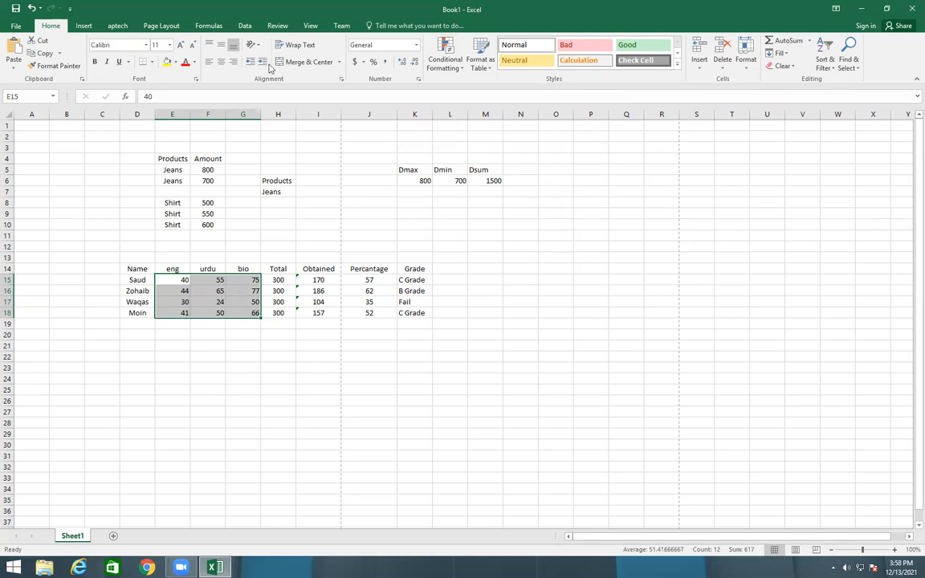
{"action": "left_click", "coordinate": [283, 214]}
Preview the Data Bars, Color Scales and Icon Sets options of Conditional Formatting on the marks in E15:G18.
{"action": "left_click_drag", "start_coordinate": [173, 281], "coordinate": [241, 315]}
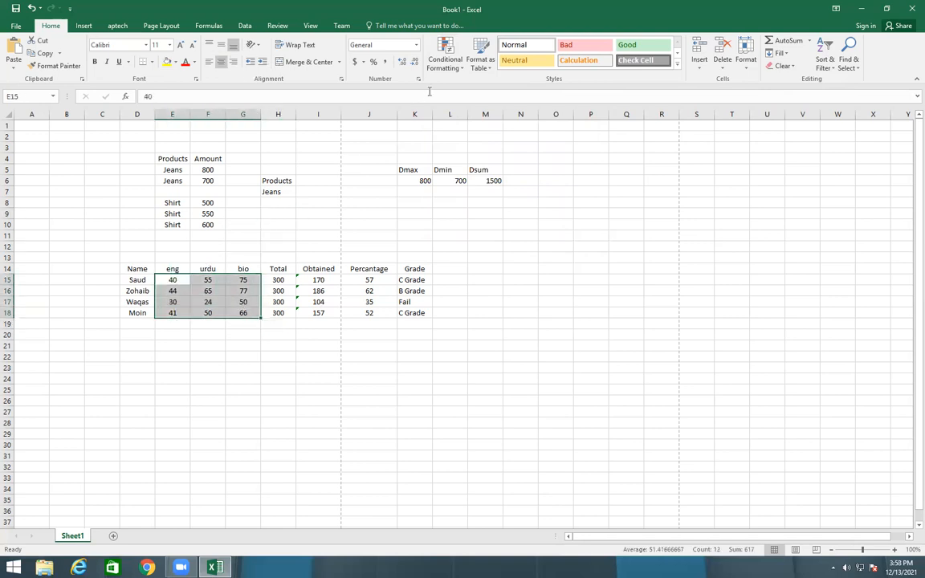
{"action": "left_click", "coordinate": [462, 64]}
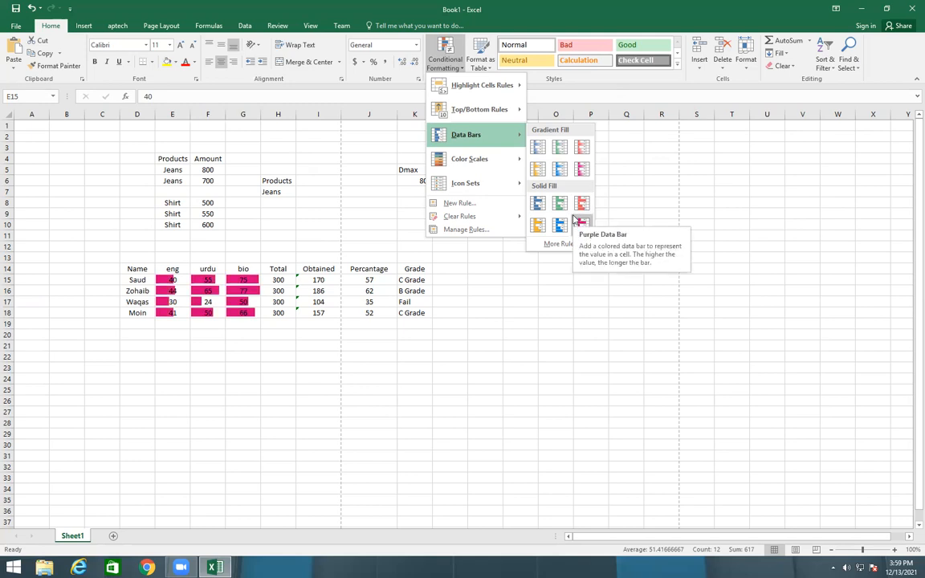
{"action": "mouse_move", "coordinate": [486, 169]}
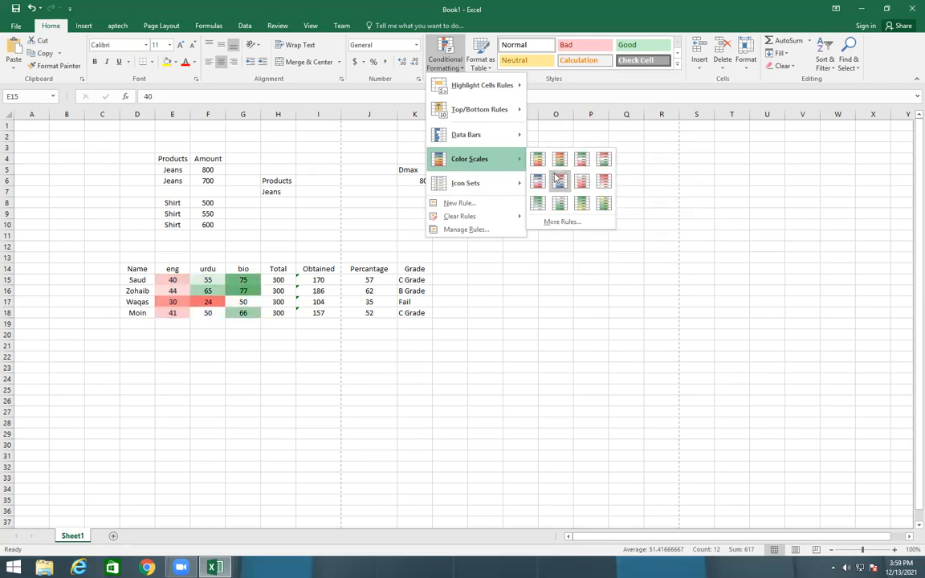
{"action": "mouse_move", "coordinate": [499, 186]}
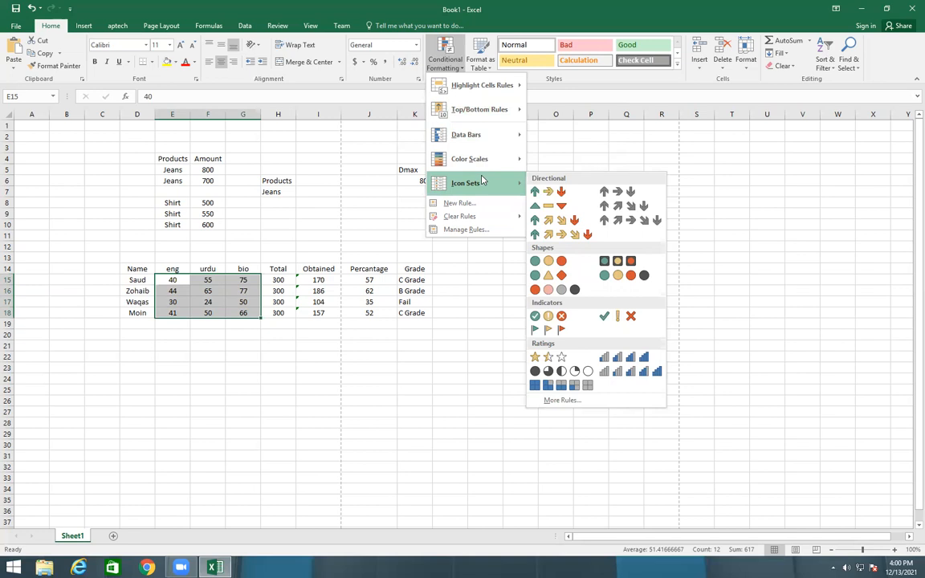
{"action": "mouse_move", "coordinate": [521, 166]}
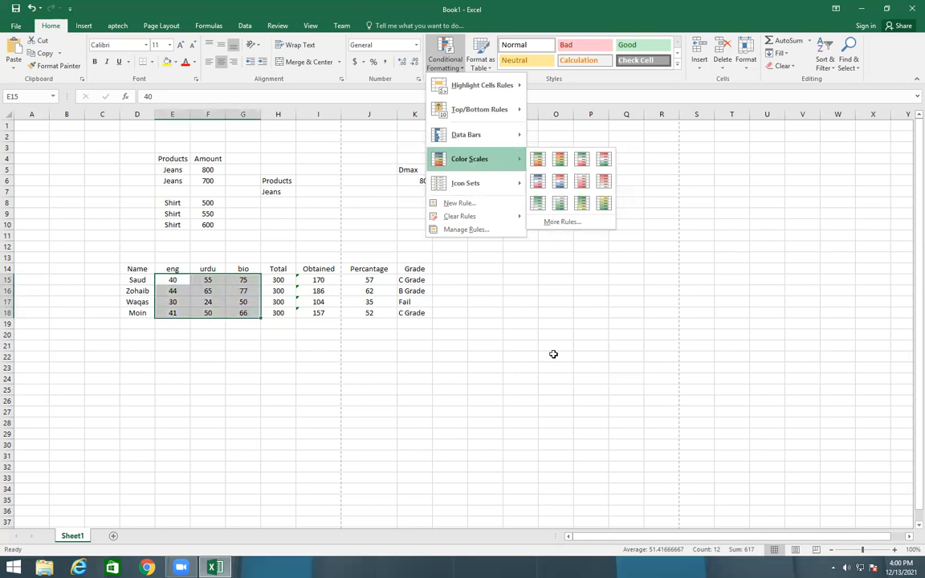
{"action": "left_click", "coordinate": [157, 343]}
{"action": "left_click", "coordinate": [166, 277]}
{"action": "left_click", "coordinate": [200, 411]}
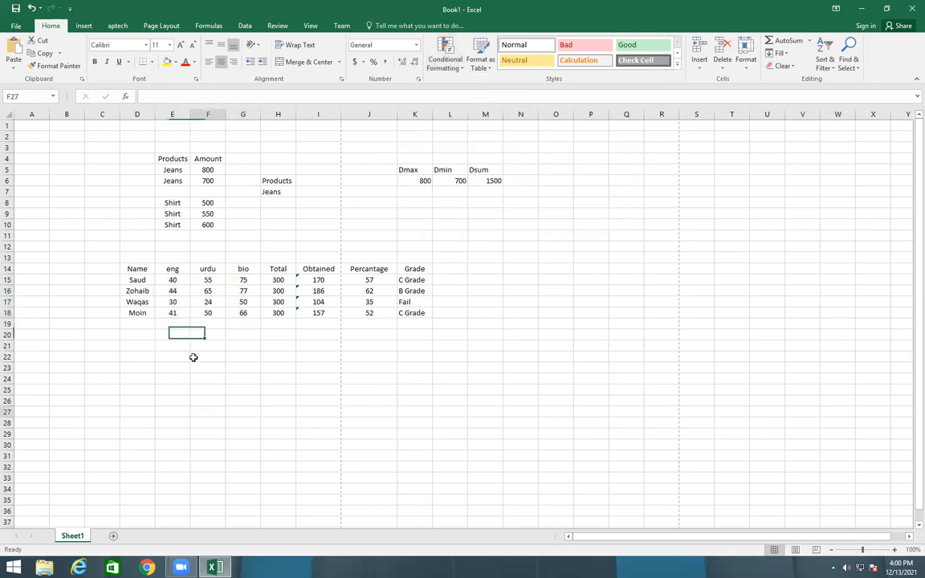
Highlight marks greater than 70 in E15:G18 using Green Fill with Dark Green Text.
{"action": "left_click_drag", "start_coordinate": [161, 281], "coordinate": [243, 310]}
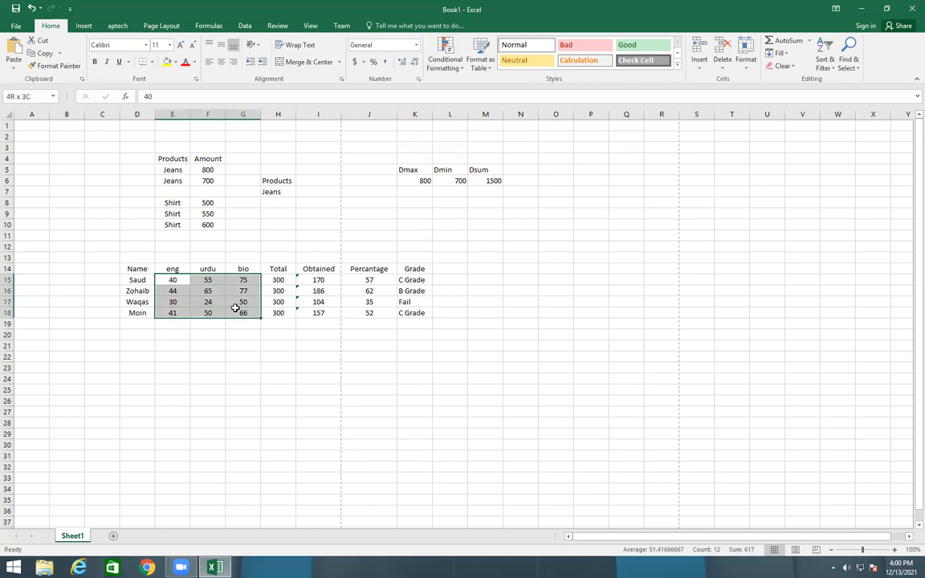
{"action": "left_click", "coordinate": [453, 69]}
{"action": "mouse_move", "coordinate": [450, 89]}
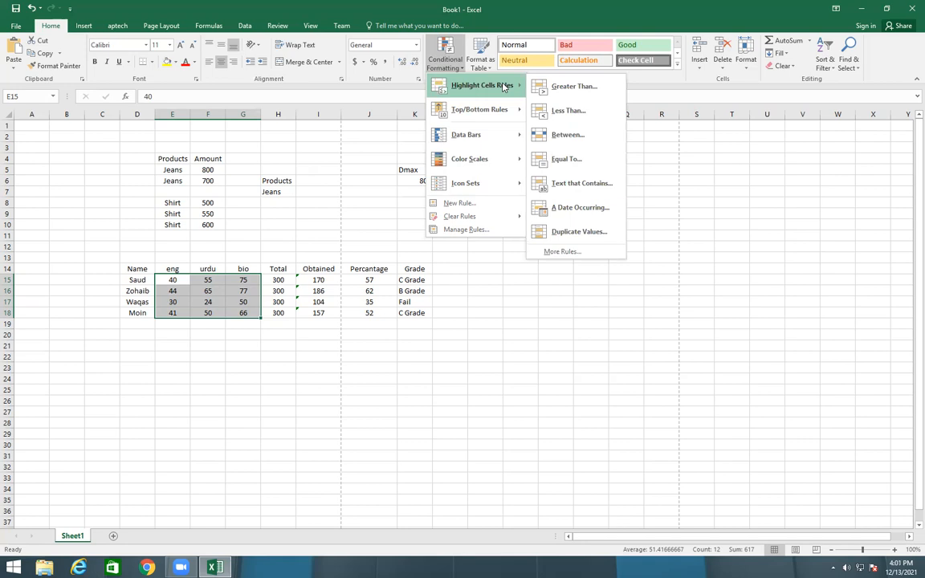
{"action": "left_click", "coordinate": [572, 87]}
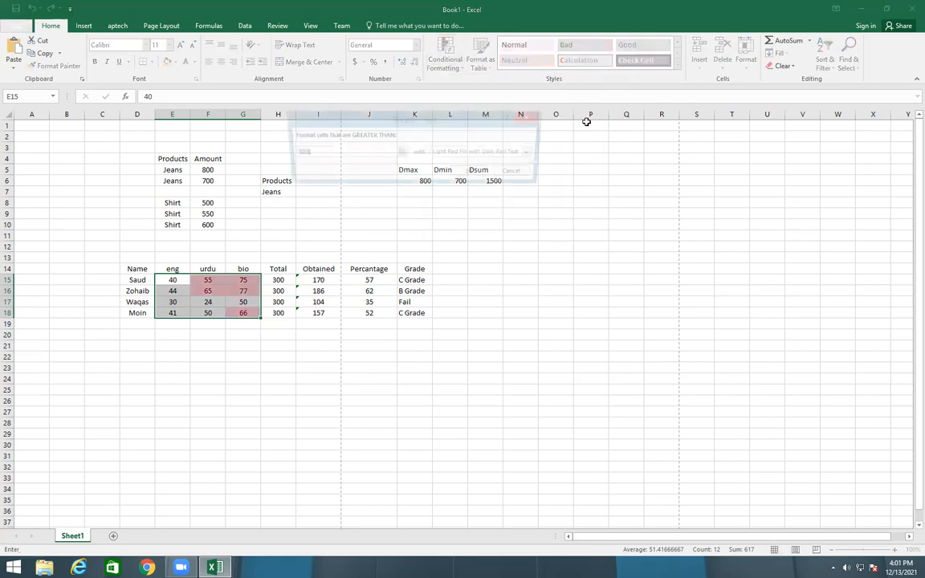
{"action": "left_click", "coordinate": [340, 152]}
{"action": "key", "text": "BackSpace"}
{"action": "key", "text": "BackSpace"}
{"action": "key", "text": "BackSpace"}
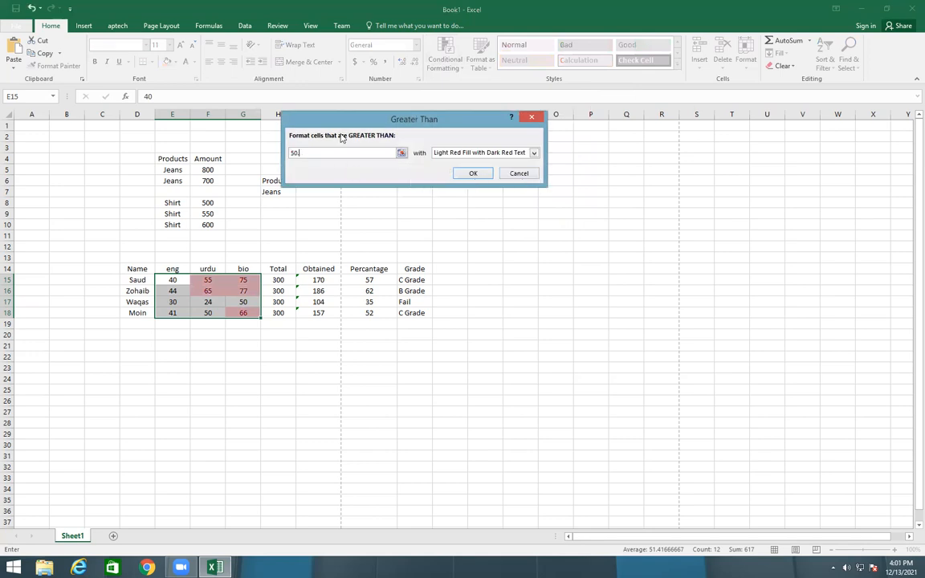
{"action": "key", "text": "BackSpace"}
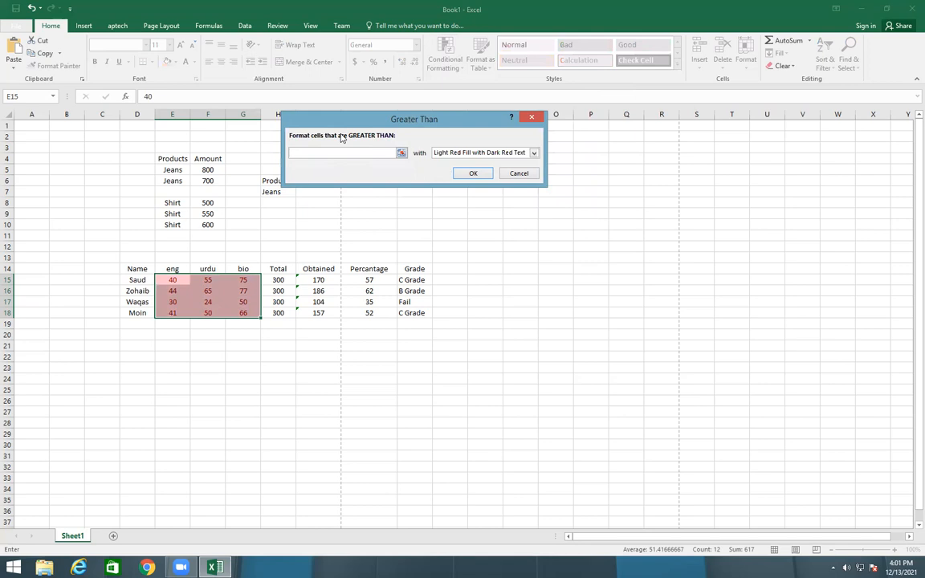
{"action": "type", "text": "70"}
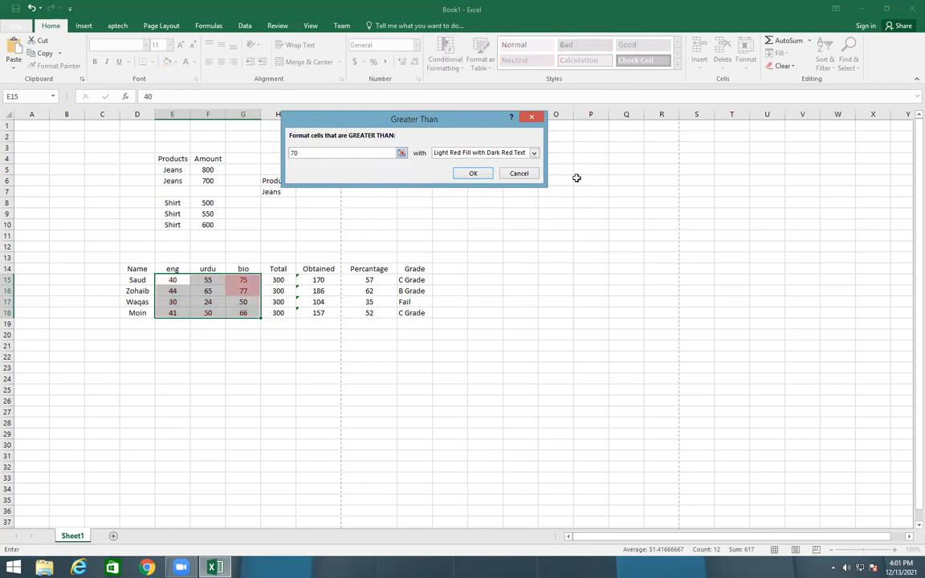
{"action": "left_click", "coordinate": [533, 153]}
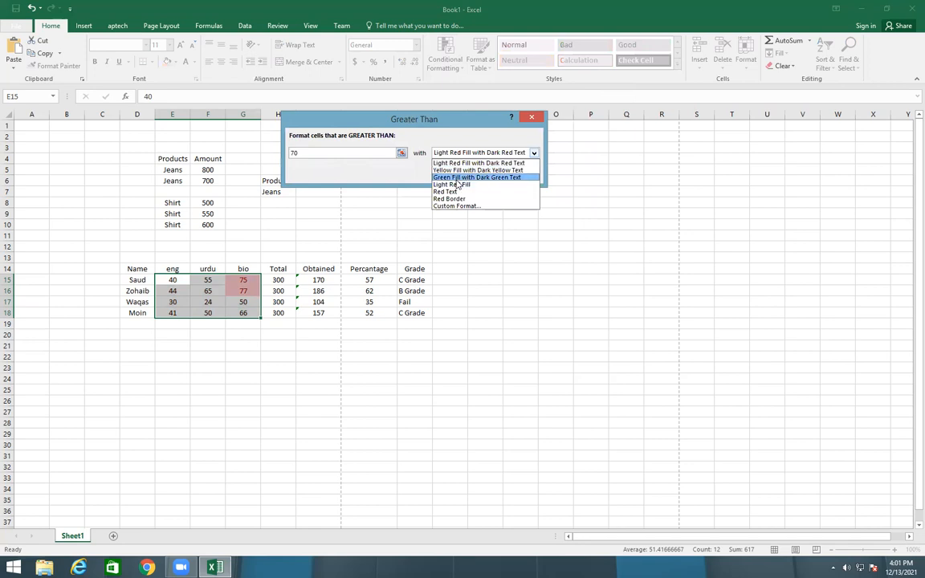
{"action": "left_click", "coordinate": [458, 178]}
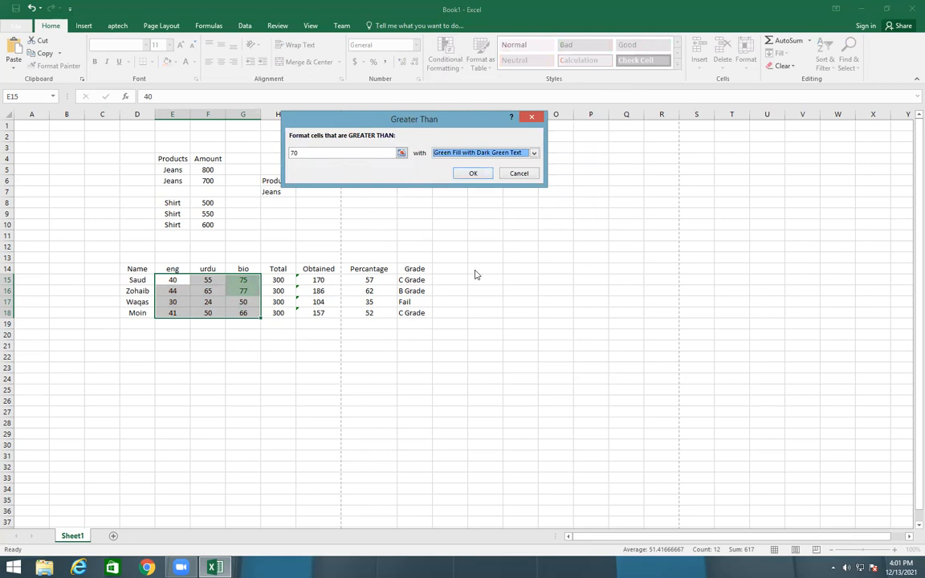
{"action": "left_click", "coordinate": [473, 173]}
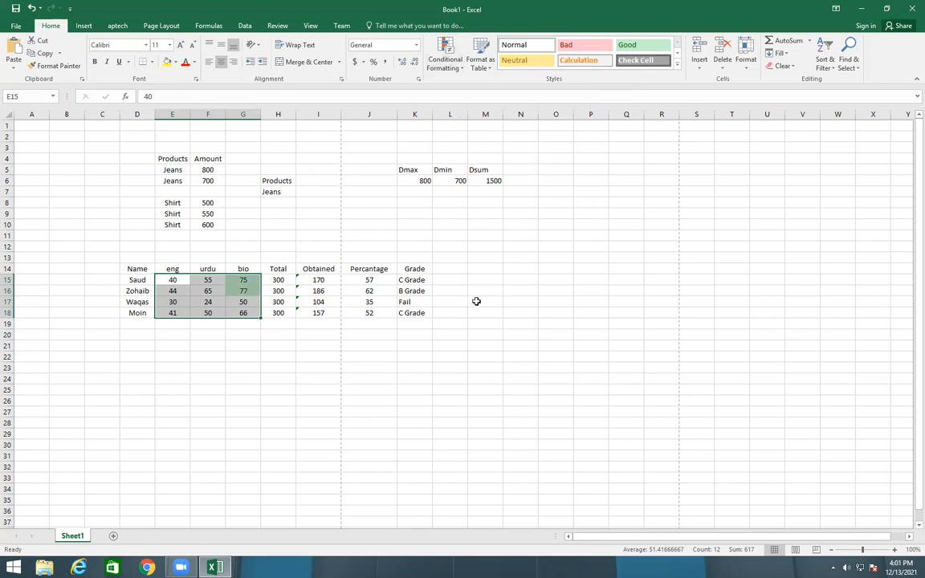
Highlight marks less than 30 in E15:G18 using Light Red Fill with Dark Red Text.
{"action": "left_click", "coordinate": [445, 61]}
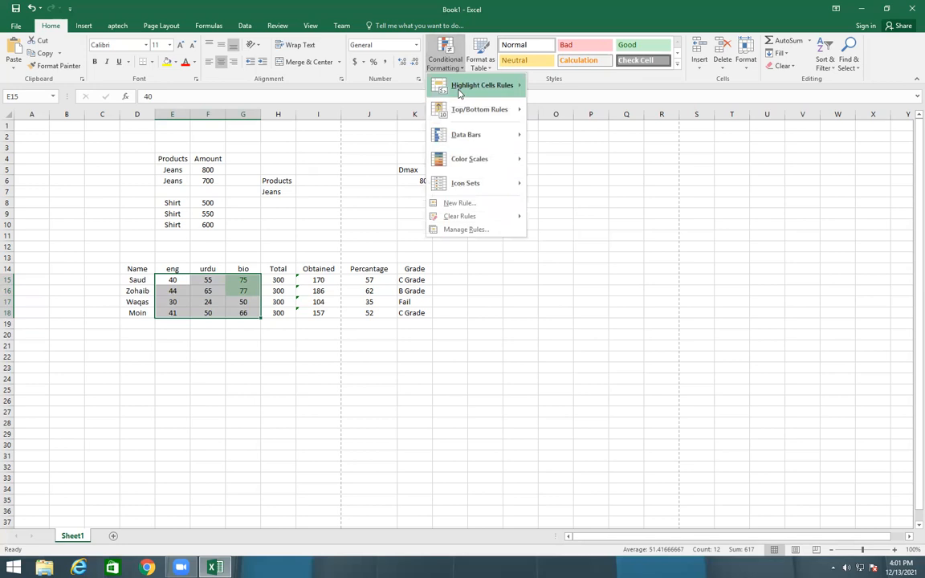
{"action": "left_click", "coordinate": [554, 111]}
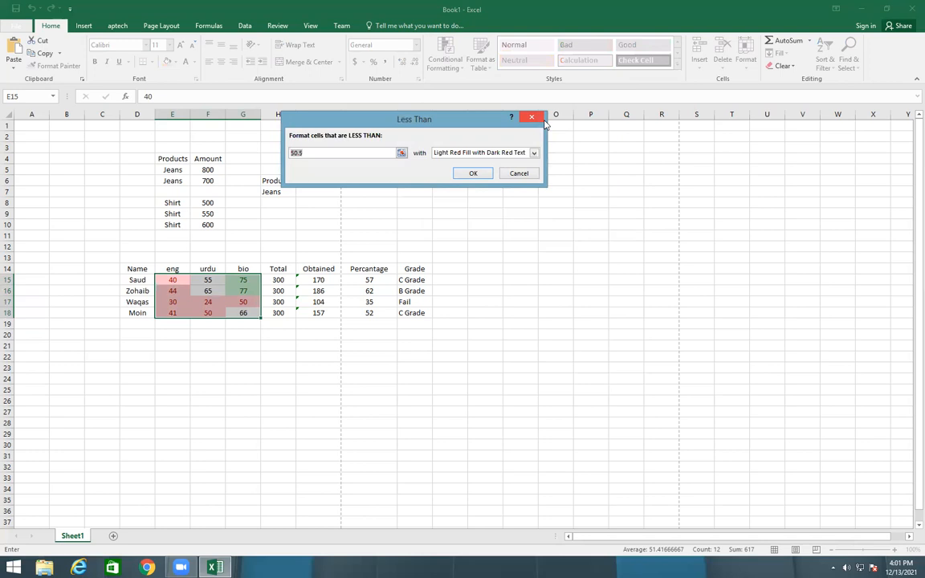
{"action": "key", "text": "BackSpace"}
{"action": "type", "text": "30"}
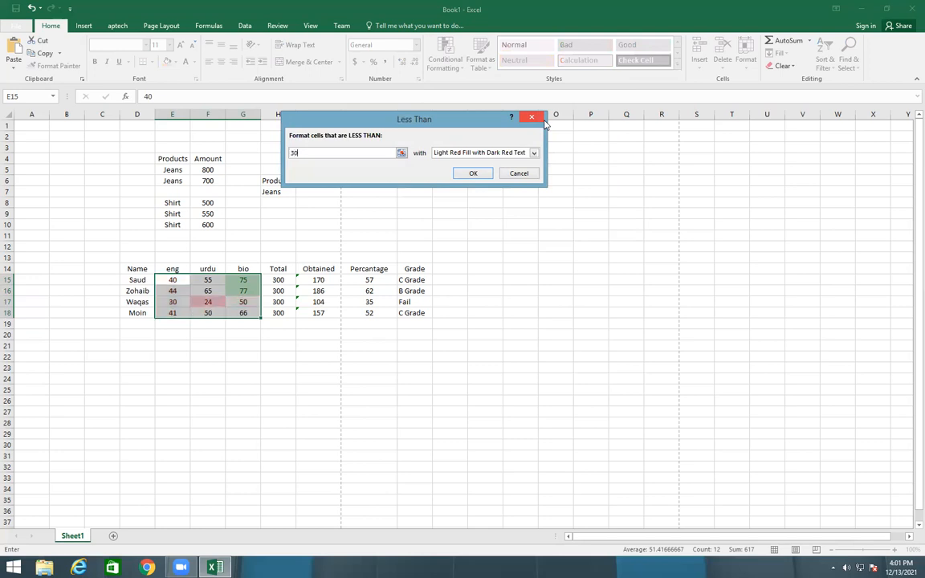
{"action": "left_click", "coordinate": [473, 174]}
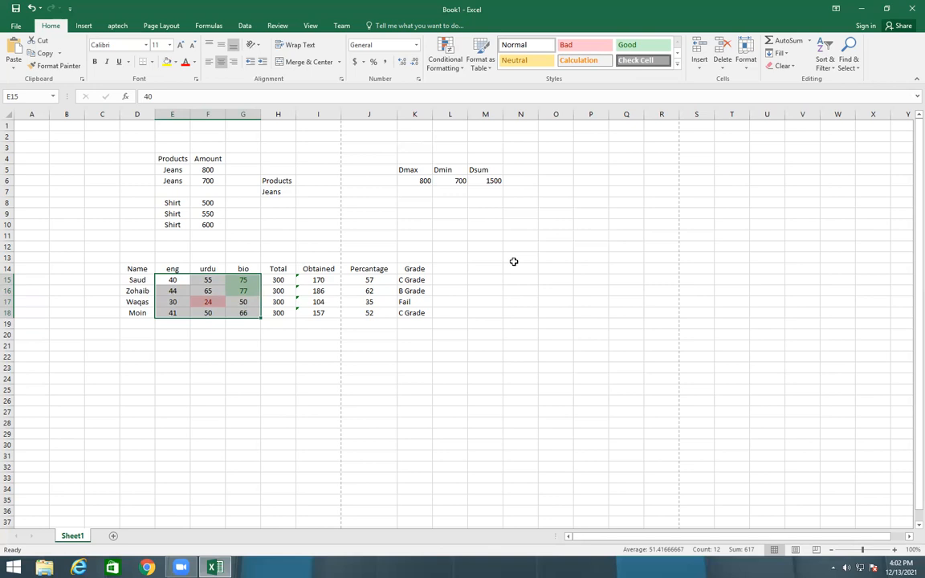
Highlight marks between 31 and 69 in E15:G18 using Yellow Fill with Dark Yellow Text.
{"action": "left_click", "coordinate": [444, 60]}
{"action": "mouse_move", "coordinate": [482, 85]}
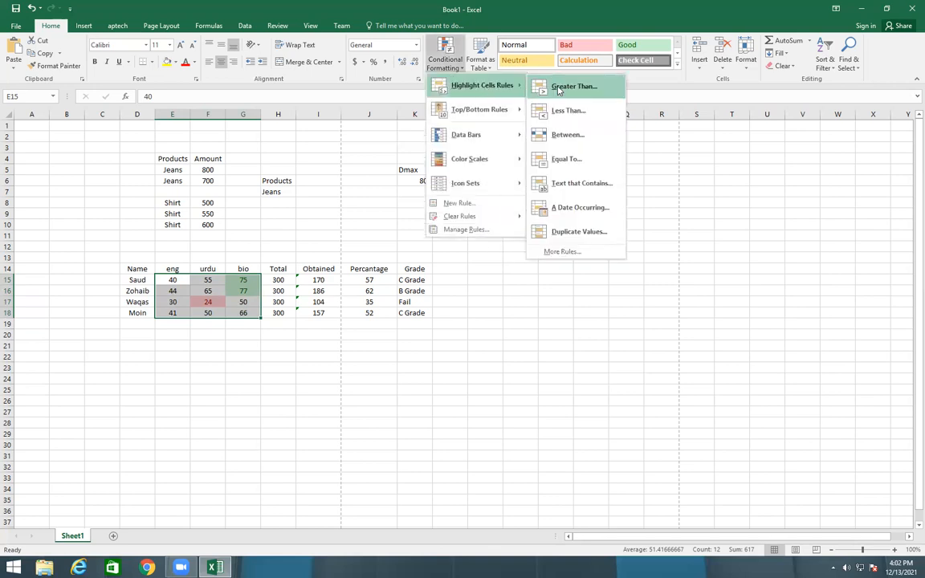
{"action": "left_click", "coordinate": [558, 138]}
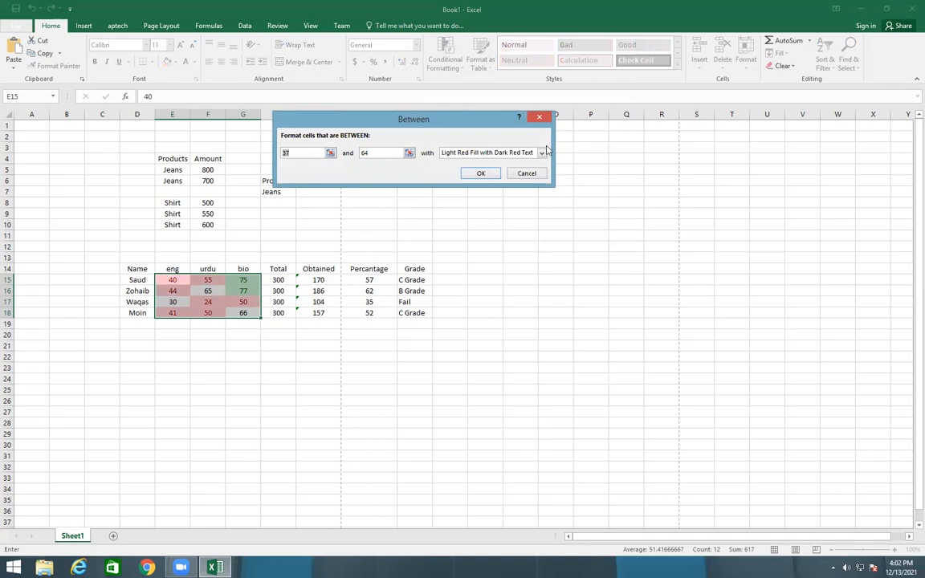
{"action": "type", "text": "31"}
{"action": "double_click", "coordinate": [380, 154]}
{"action": "key", "text": "BackSpace"}
{"action": "type", "text": "80"}
{"action": "key", "text": "BackSpace"}
{"action": "key", "text": "BackSpace"}
{"action": "type", "text": "69"}
{"action": "left_click", "coordinate": [464, 154]}
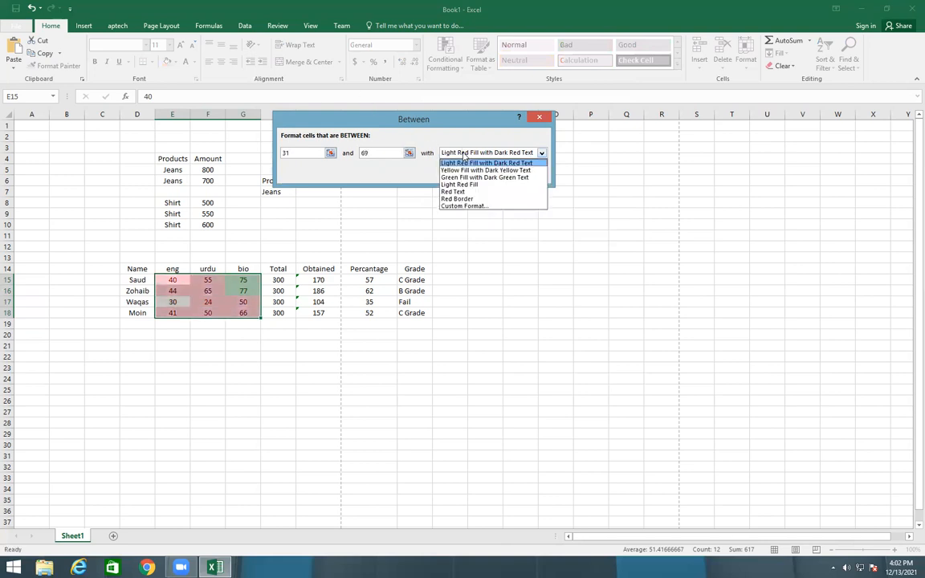
{"action": "left_click", "coordinate": [482, 170]}
{"action": "left_click", "coordinate": [478, 172]}
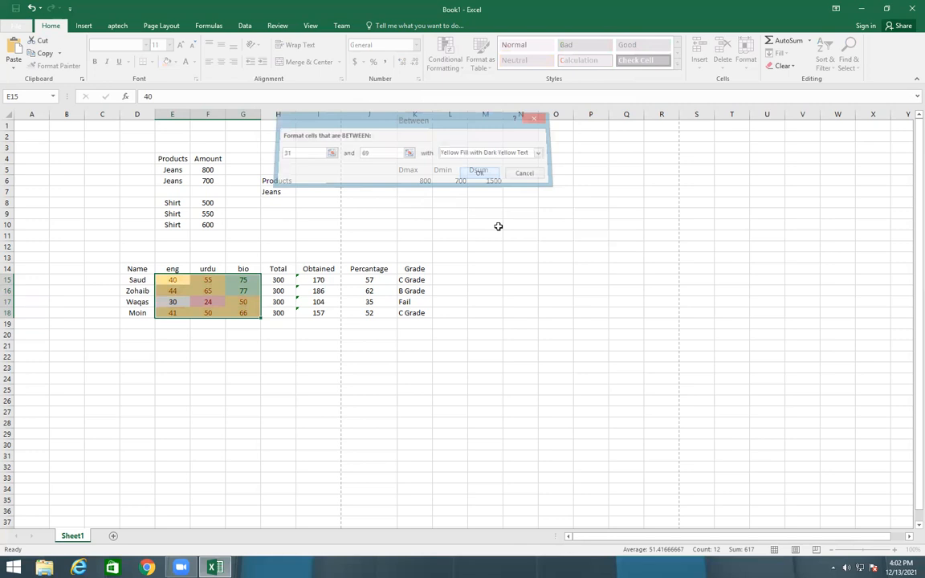
{"action": "left_click", "coordinate": [555, 323]}
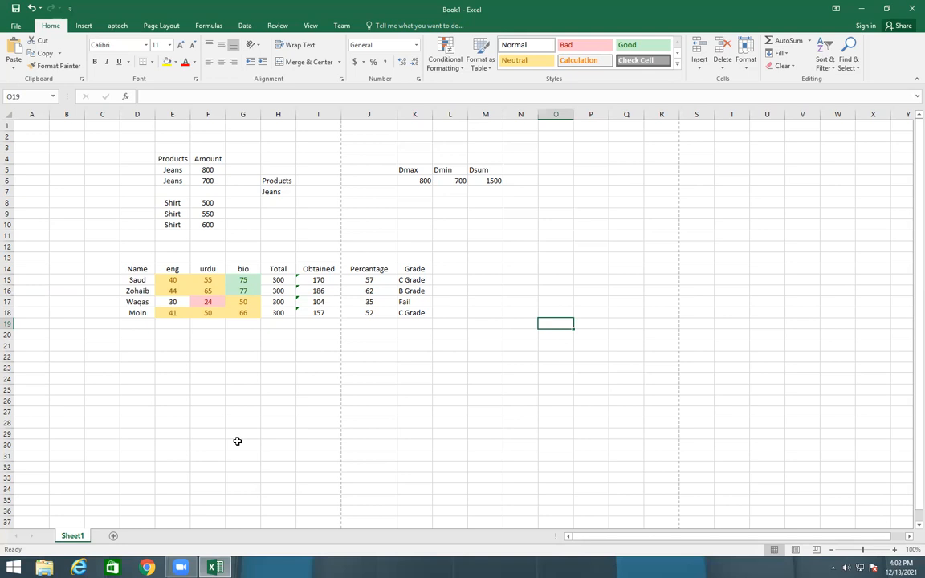
Mark the values equal to 30 in E15:G18 with a Red Border using an Equal To rule.
{"action": "left_click_drag", "start_coordinate": [171, 279], "coordinate": [245, 313]}
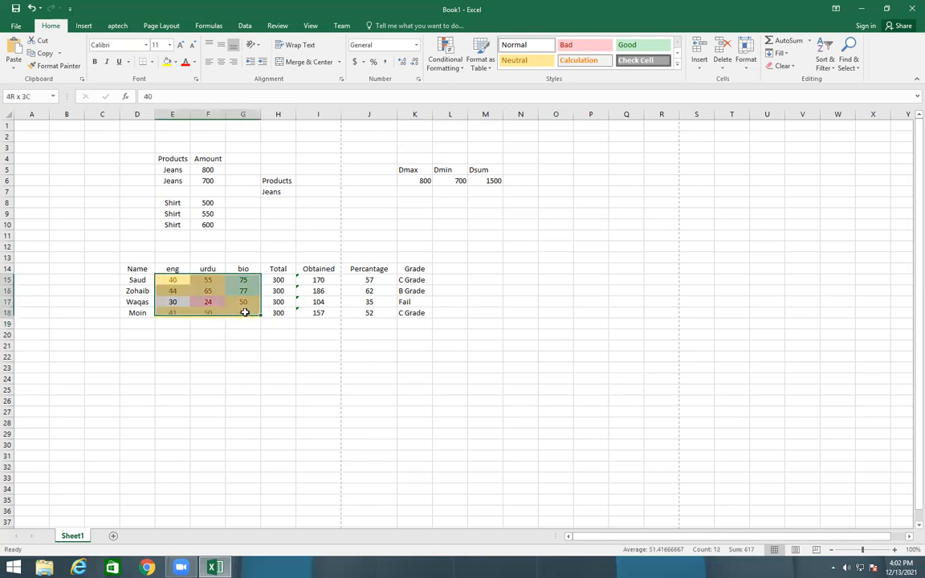
{"action": "left_click", "coordinate": [450, 55]}
{"action": "mouse_move", "coordinate": [463, 83]}
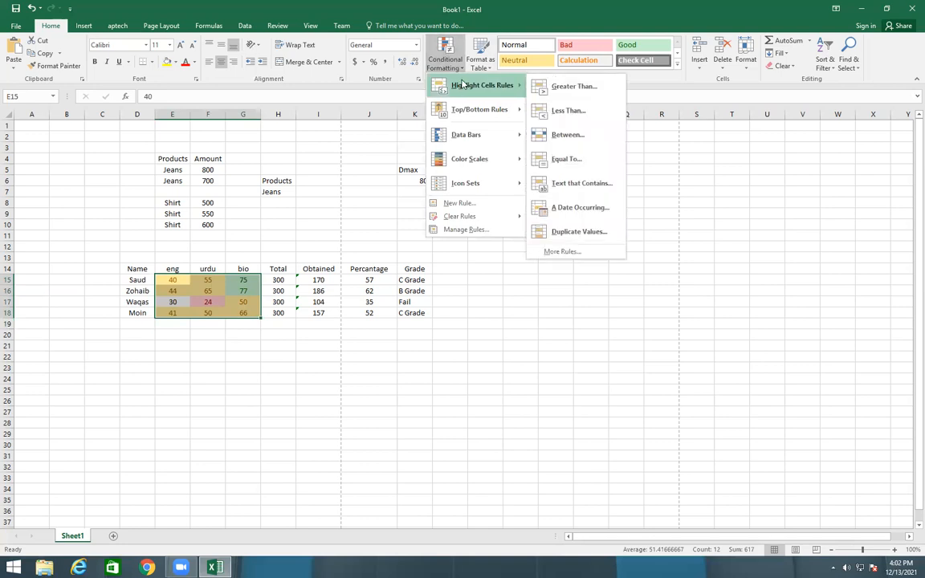
{"action": "left_click", "coordinate": [583, 159]}
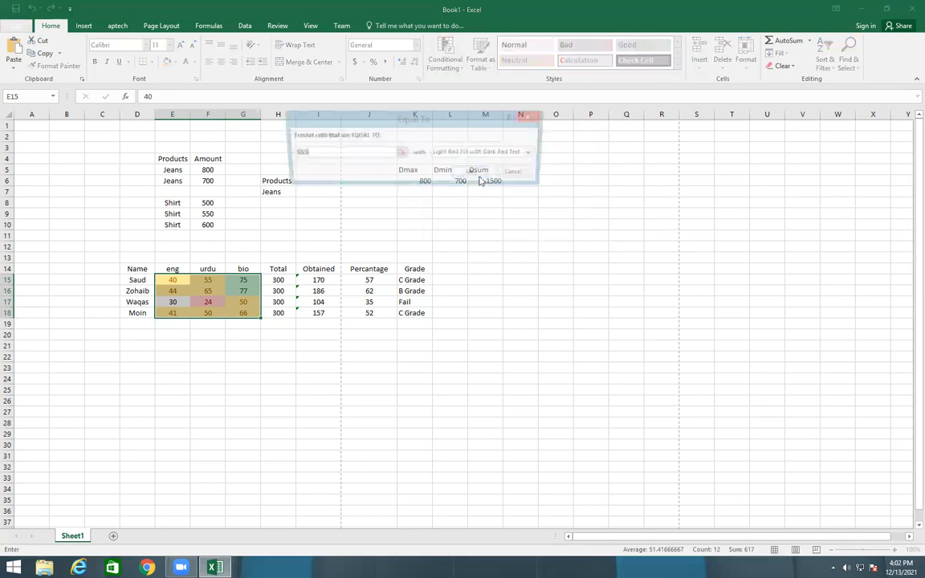
{"action": "key", "text": "BackSpace"}
{"action": "type", "text": "30"}
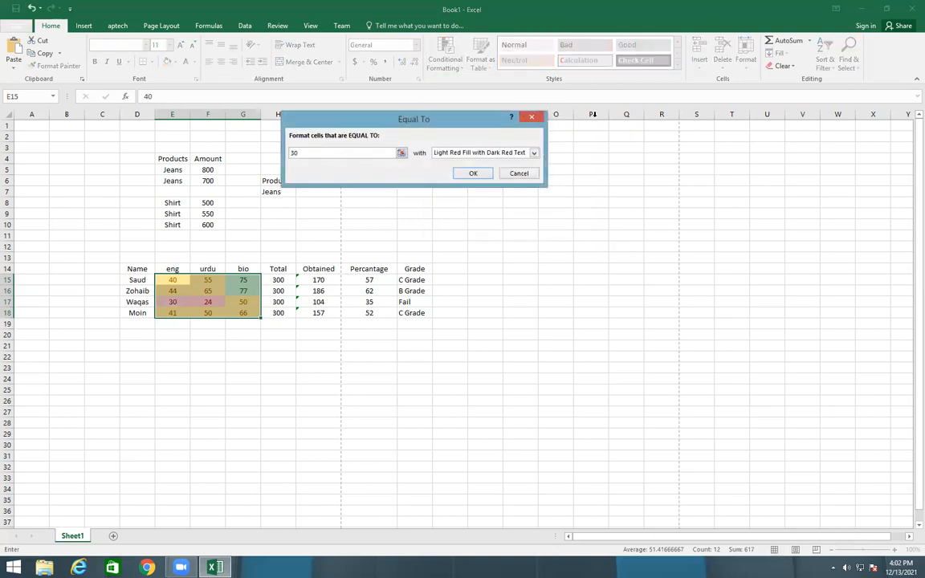
{"action": "left_click", "coordinate": [522, 155]}
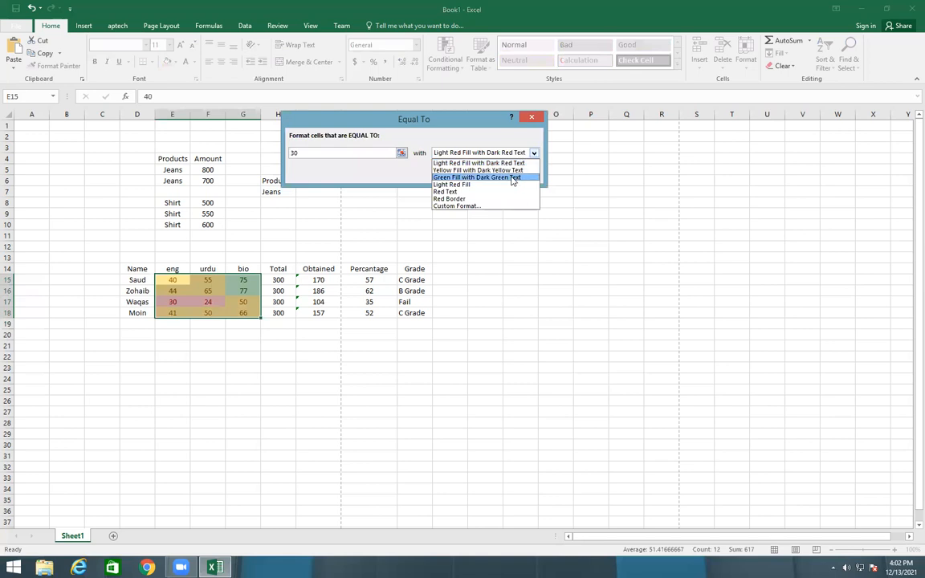
{"action": "left_click", "coordinate": [455, 200]}
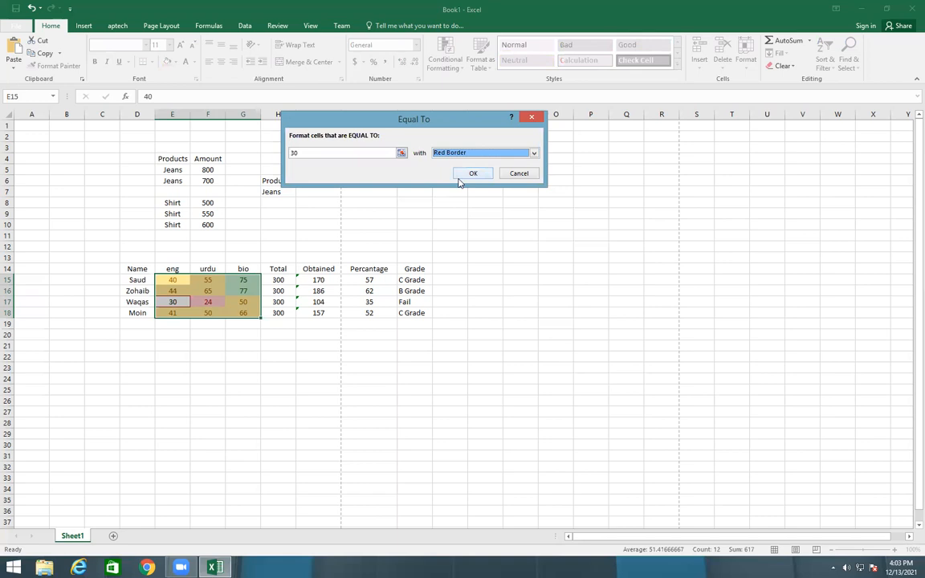
{"action": "left_click", "coordinate": [471, 173]}
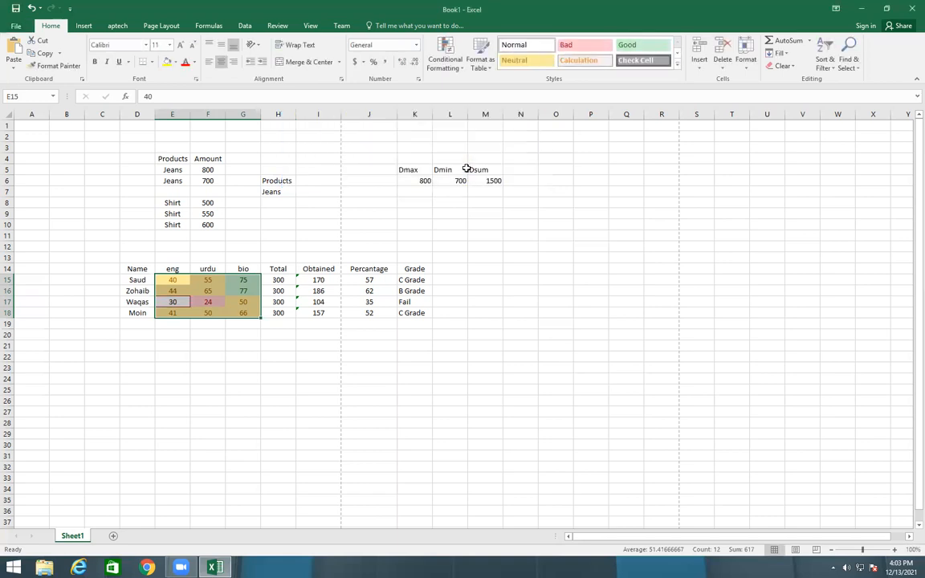
{"action": "left_click", "coordinate": [591, 291]}
{"action": "left_click_drag", "start_coordinate": [185, 276], "coordinate": [230, 298]}
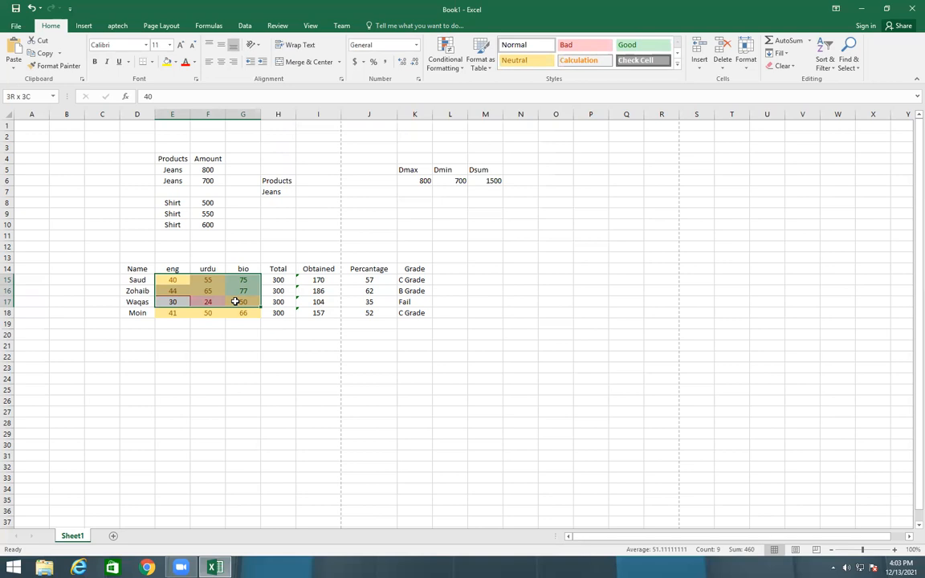
{"action": "left_click", "coordinate": [265, 388]}
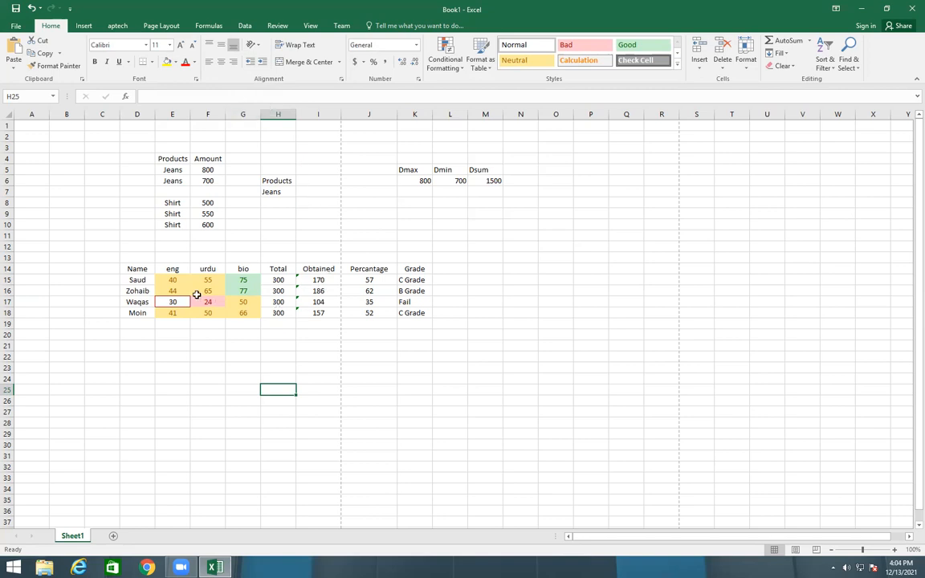
{"action": "left_click", "coordinate": [253, 207]}
{"action": "left_click", "coordinate": [170, 279]}
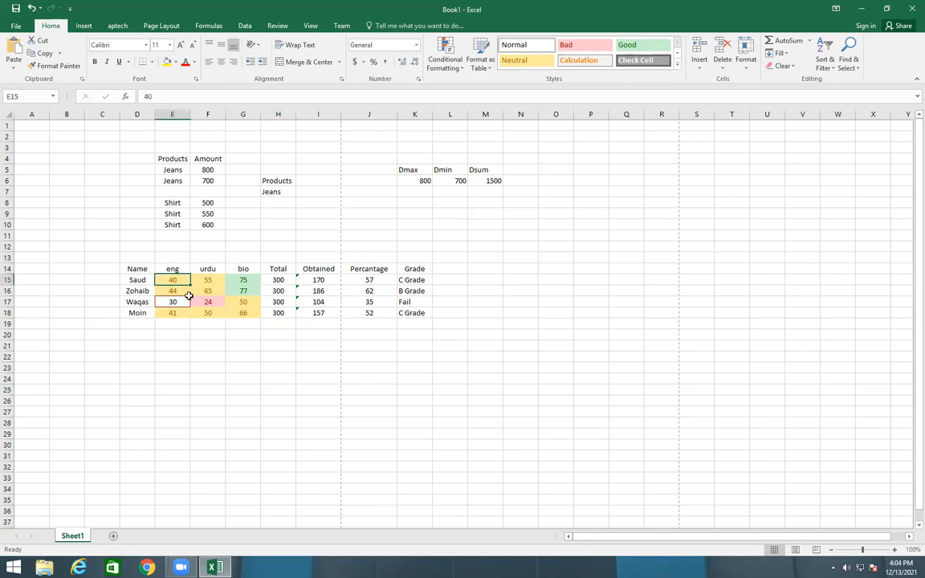
Change the urdu mark in cell F16 to 72.
{"action": "left_click", "coordinate": [216, 290]}
{"action": "key", "text": "BackSpace"}
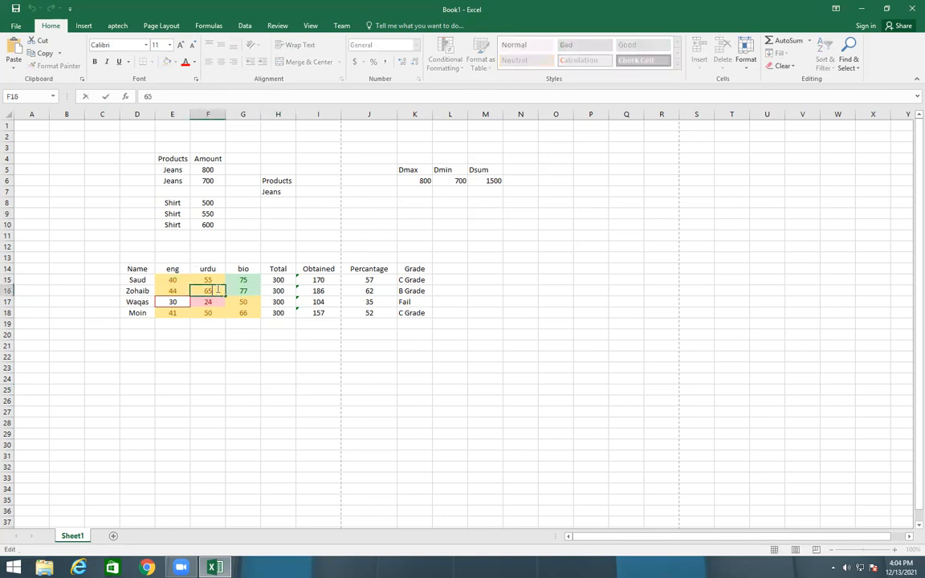
{"action": "type", "text": "72"}
{"action": "left_click", "coordinate": [318, 478]}
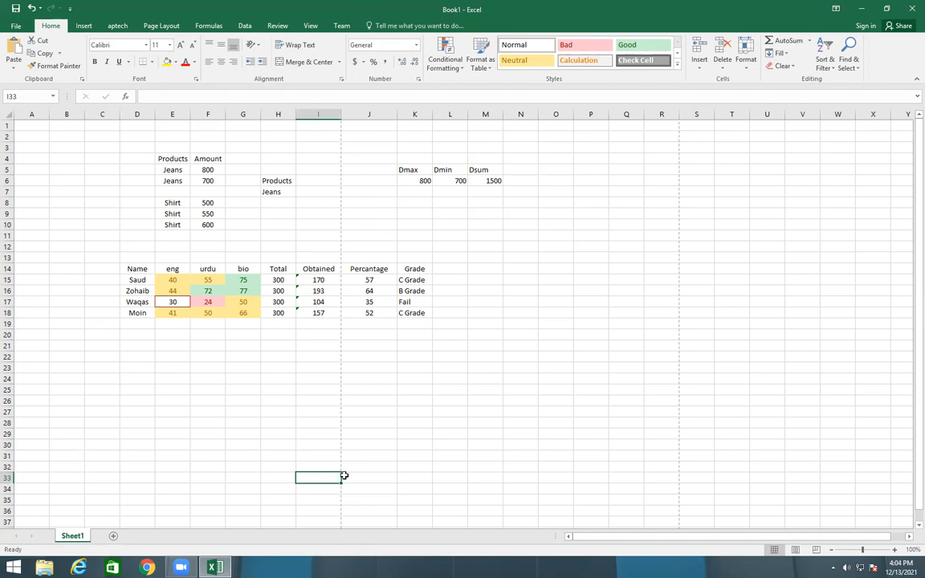
Start a Text That Contains conditional formatting rule for cell I33 with a custom format in bold font style.
{"action": "scroll", "coordinate": [318, 419], "scroll_direction": "down", "scroll_amount": 2}
{"action": "scroll", "coordinate": [317, 419], "scroll_direction": "down", "scroll_amount": 2}
{"action": "scroll", "coordinate": [301, 415], "scroll_direction": "up", "scroll_amount": 4}
{"action": "left_click", "coordinate": [445, 58]}
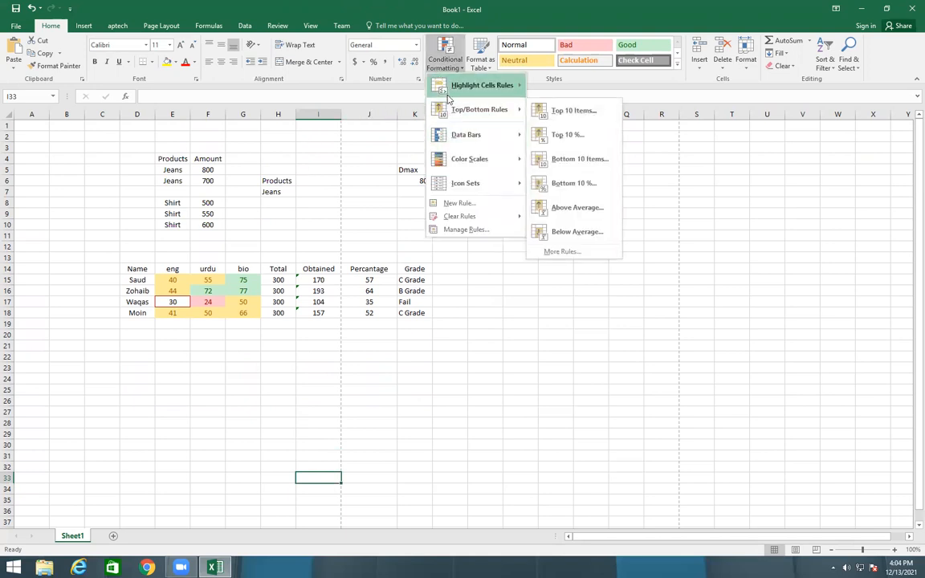
{"action": "mouse_move", "coordinate": [482, 85]}
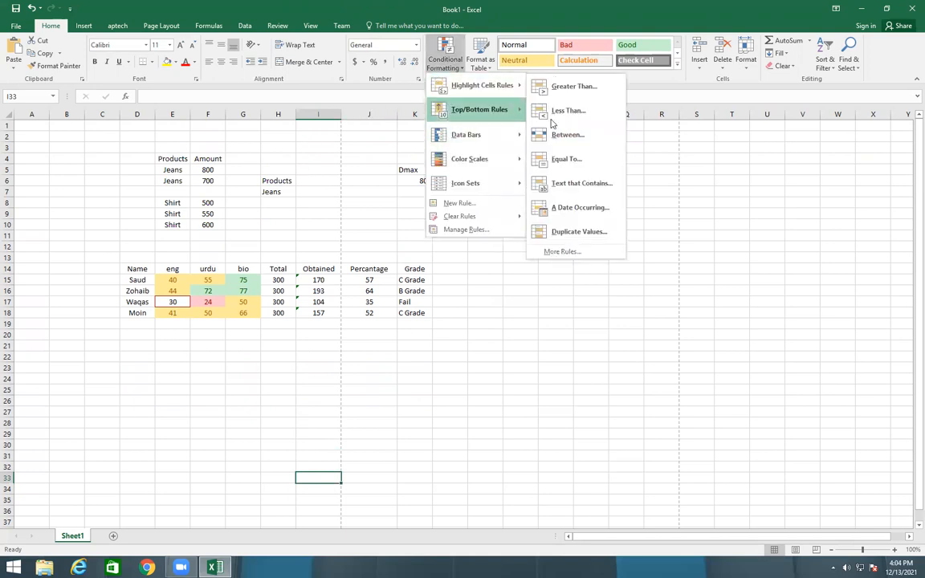
{"action": "left_click", "coordinate": [562, 182]}
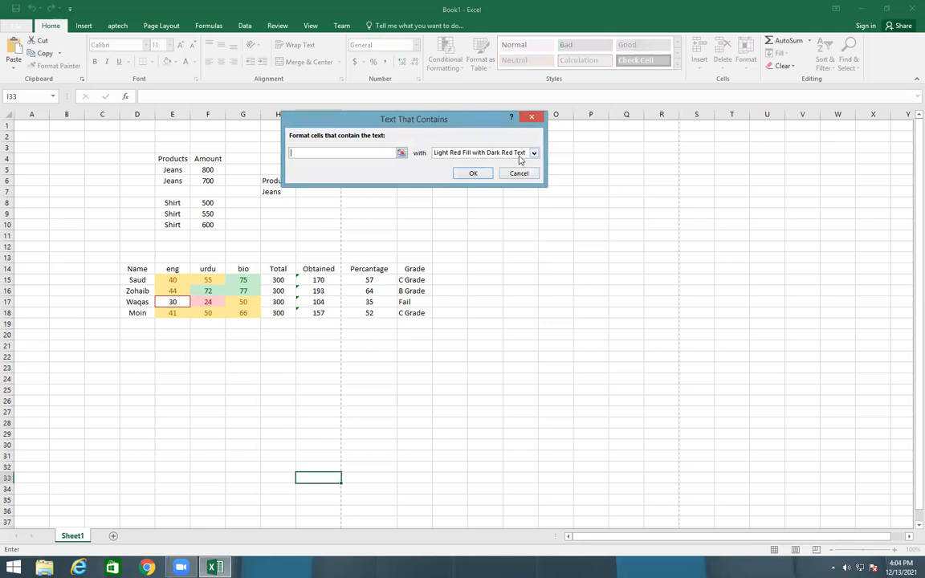
{"action": "left_click", "coordinate": [521, 159]}
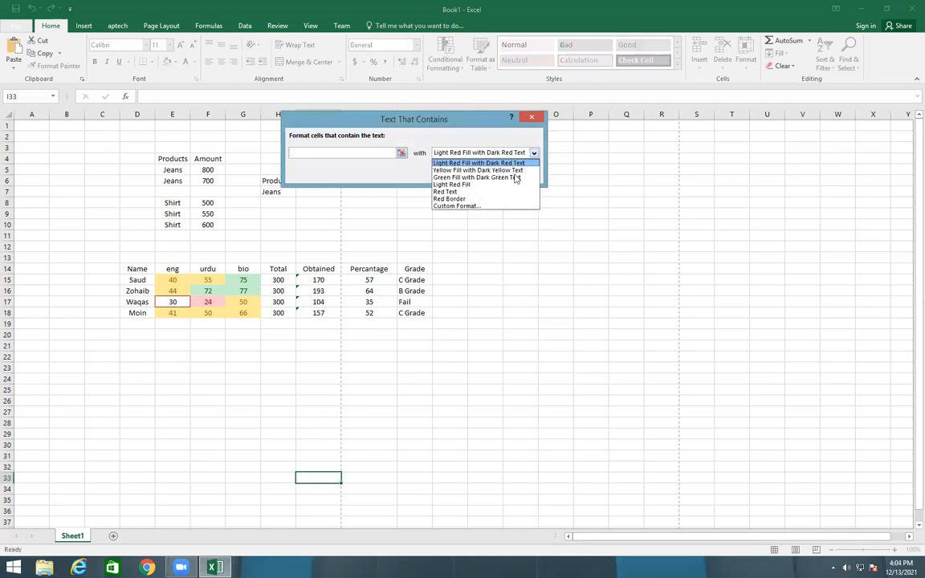
{"action": "left_click", "coordinate": [489, 207]}
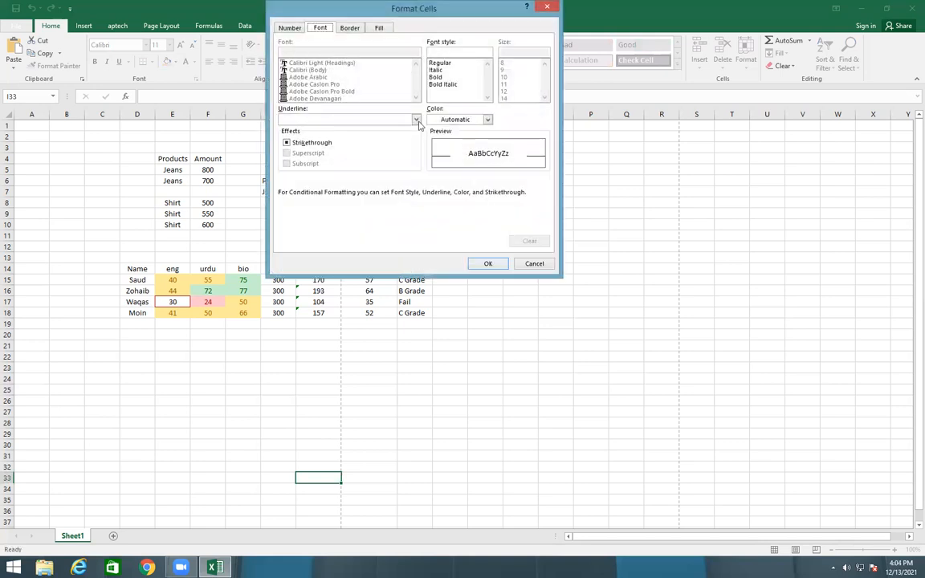
{"action": "left_click", "coordinate": [446, 77]}
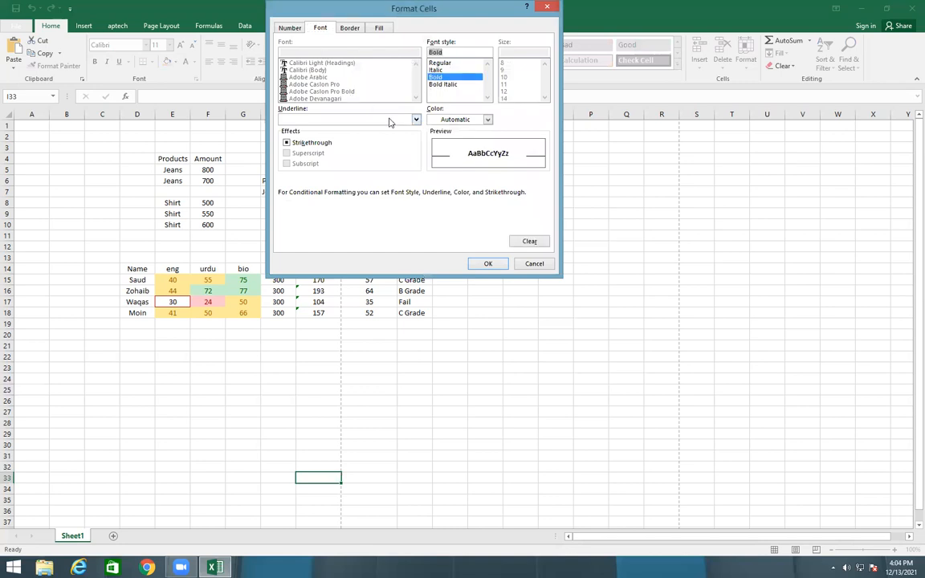
Choose orange from the standard color palette as the custom format's font color and accept the format.
{"action": "left_click", "coordinate": [426, 119]}
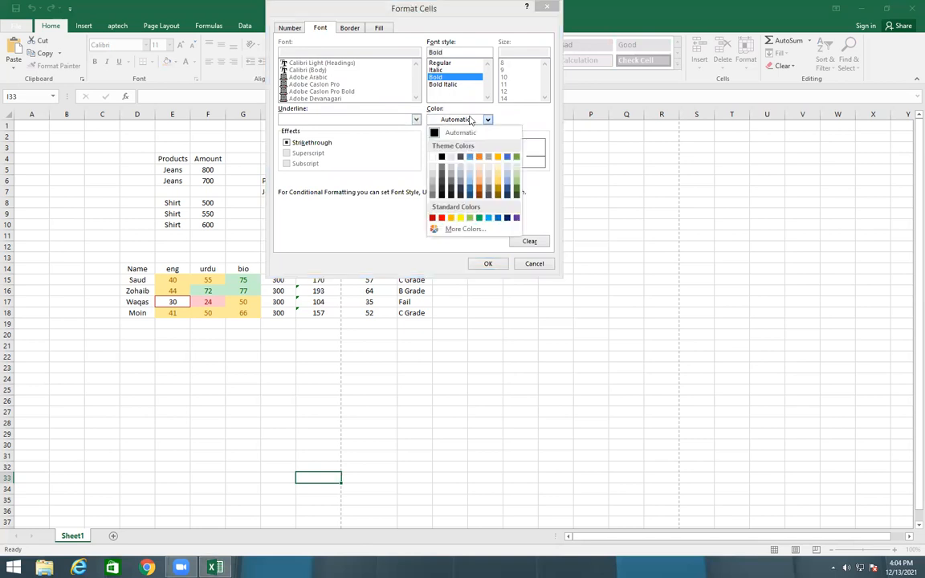
{"action": "left_click", "coordinate": [459, 230]}
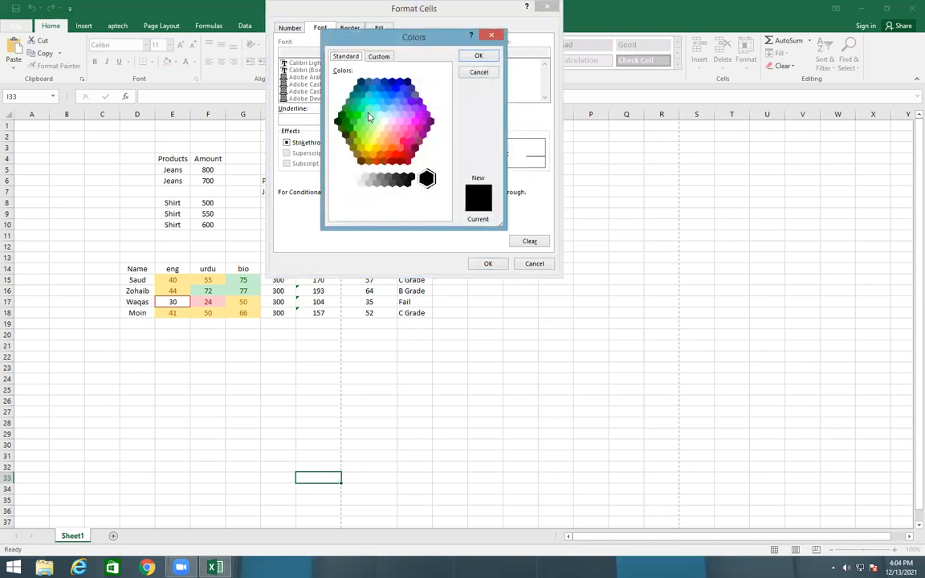
{"action": "left_click", "coordinate": [388, 116]}
{"action": "left_click", "coordinate": [392, 122]}
{"action": "left_click", "coordinate": [397, 130]}
{"action": "left_click", "coordinate": [398, 135]}
{"action": "left_click", "coordinate": [408, 131]}
{"action": "left_click", "coordinate": [404, 129]}
{"action": "left_click", "coordinate": [388, 114]}
{"action": "left_click", "coordinate": [377, 110]}
{"action": "left_click", "coordinate": [361, 110]}
{"action": "left_click", "coordinate": [357, 117]}
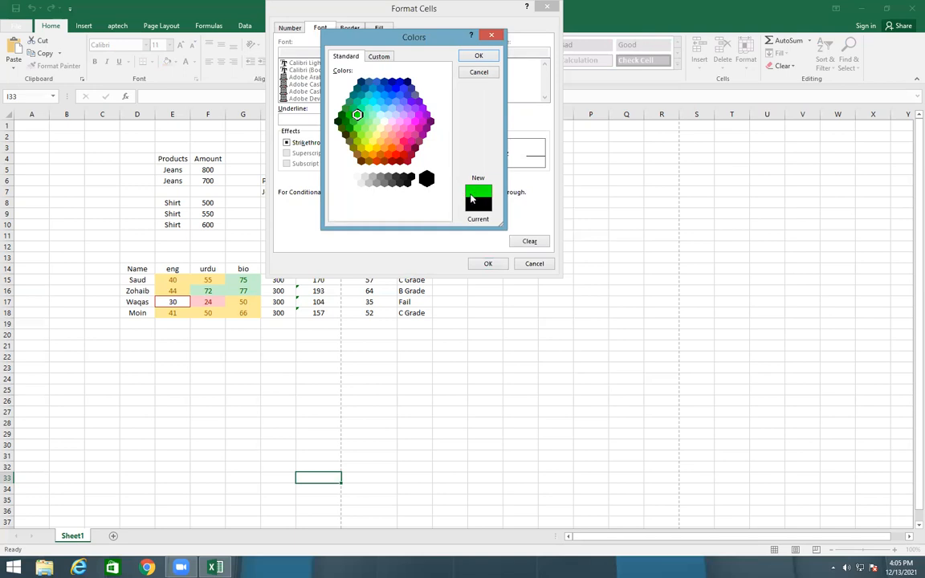
{"action": "left_click", "coordinate": [361, 108]}
{"action": "left_click", "coordinate": [377, 96]}
{"action": "left_click_drag", "start_coordinate": [379, 100], "coordinate": [396, 134]}
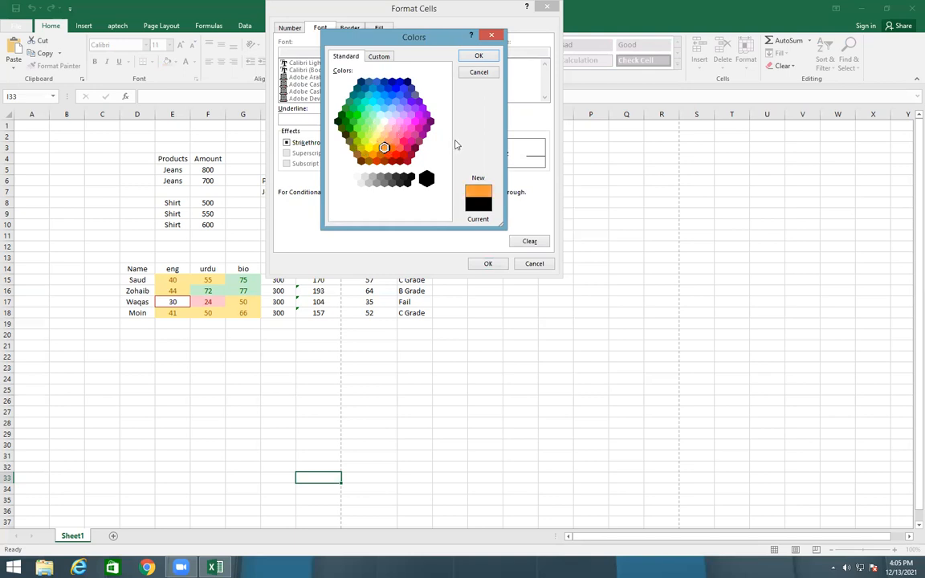
{"action": "left_click", "coordinate": [480, 57]}
{"action": "left_click", "coordinate": [491, 264]}
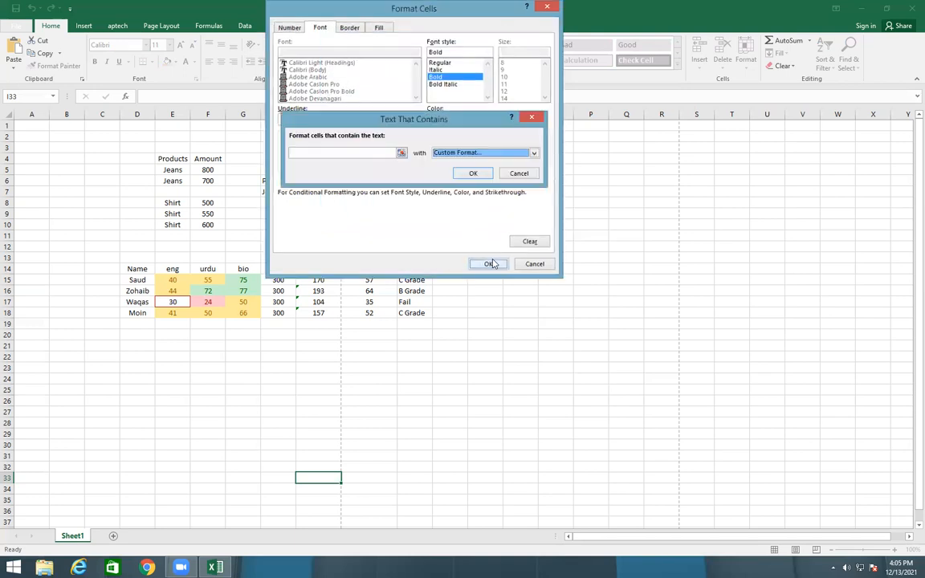
Apply the rule to text containing "P" and enter P in cell I33 to test it.
{"action": "left_click", "coordinate": [381, 152]}
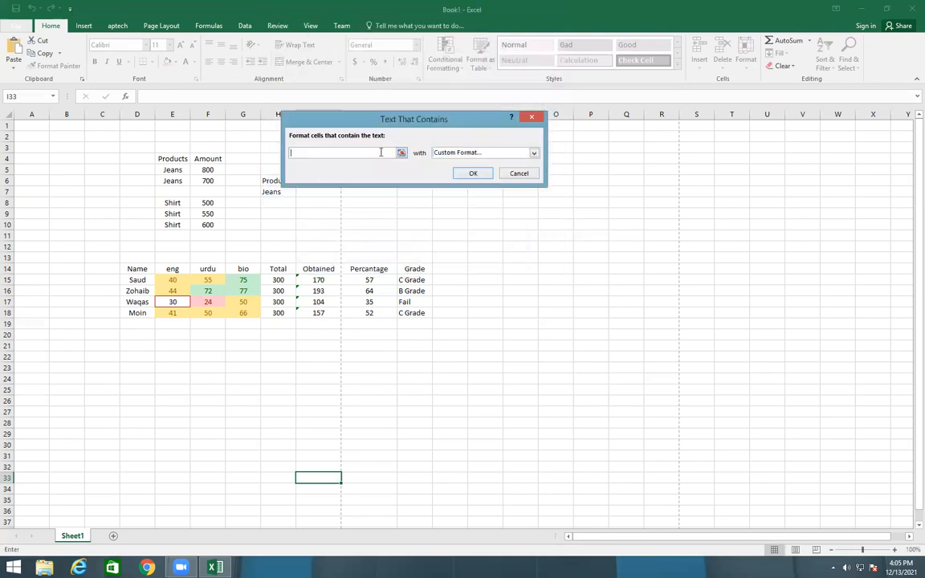
{"action": "type", "text": "P"}
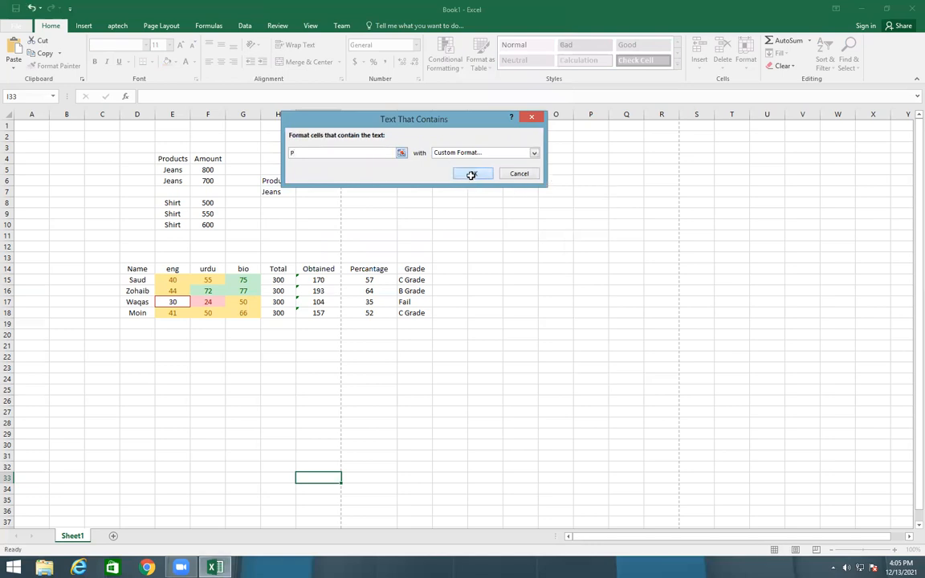
{"action": "left_click", "coordinate": [474, 173]}
{"action": "type", "text": "P"}
{"action": "key", "text": "Tab"}
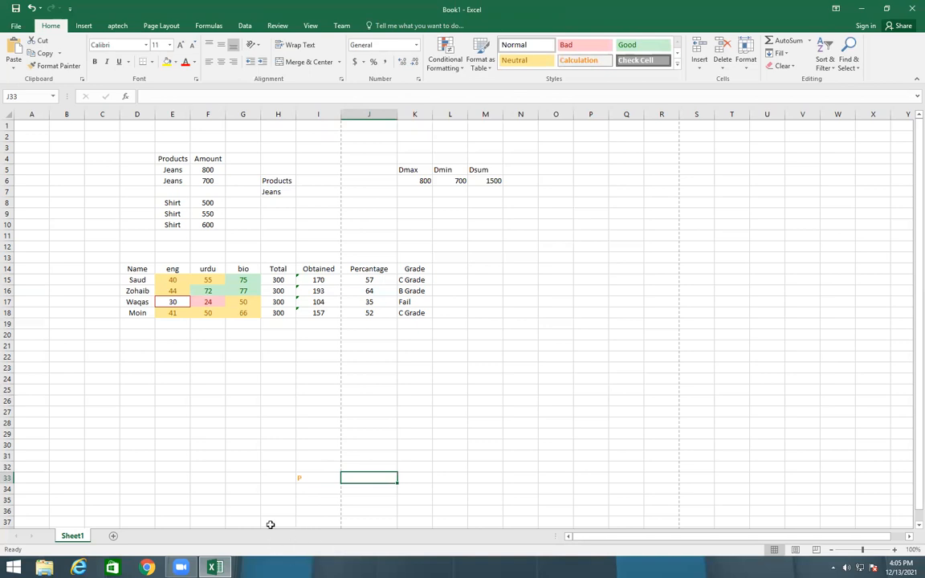
Clear the content and formatting of cell I33.
{"action": "left_click", "coordinate": [299, 480]}
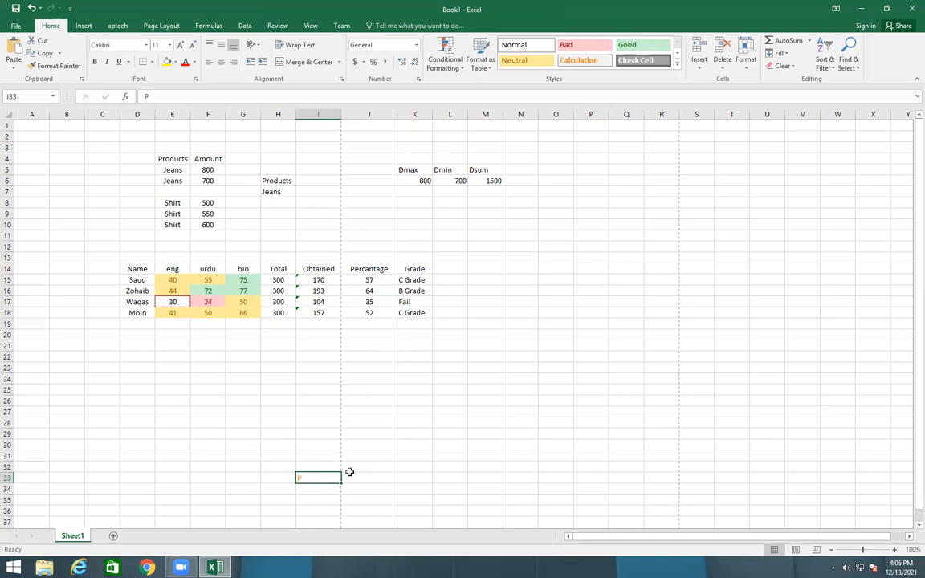
{"action": "left_click", "coordinate": [782, 67]}
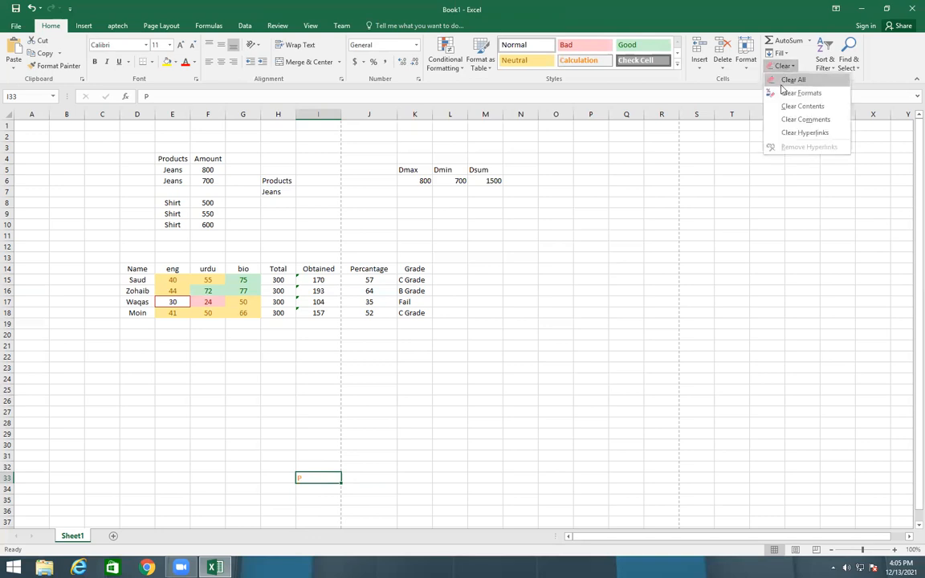
{"action": "left_click", "coordinate": [791, 92]}
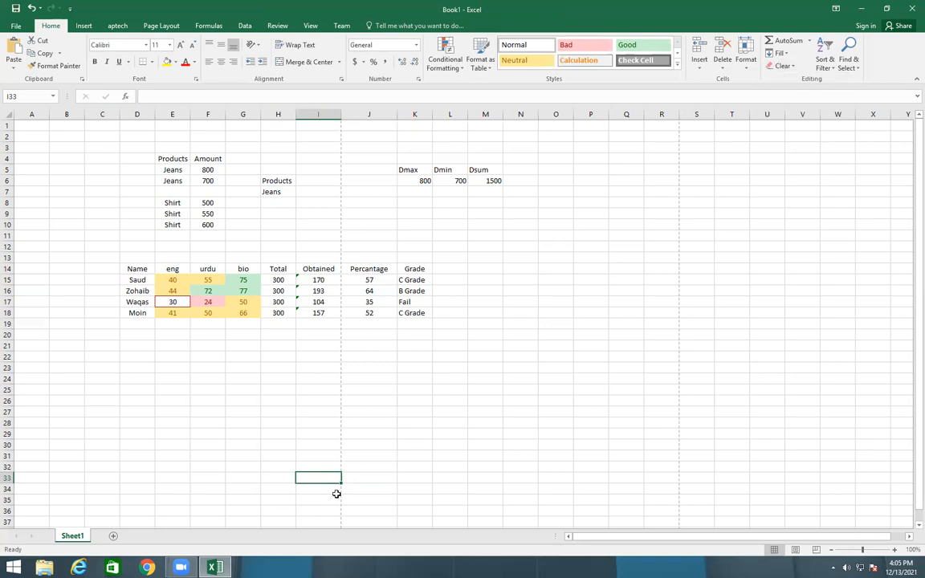
{"action": "left_click", "coordinate": [345, 423]}
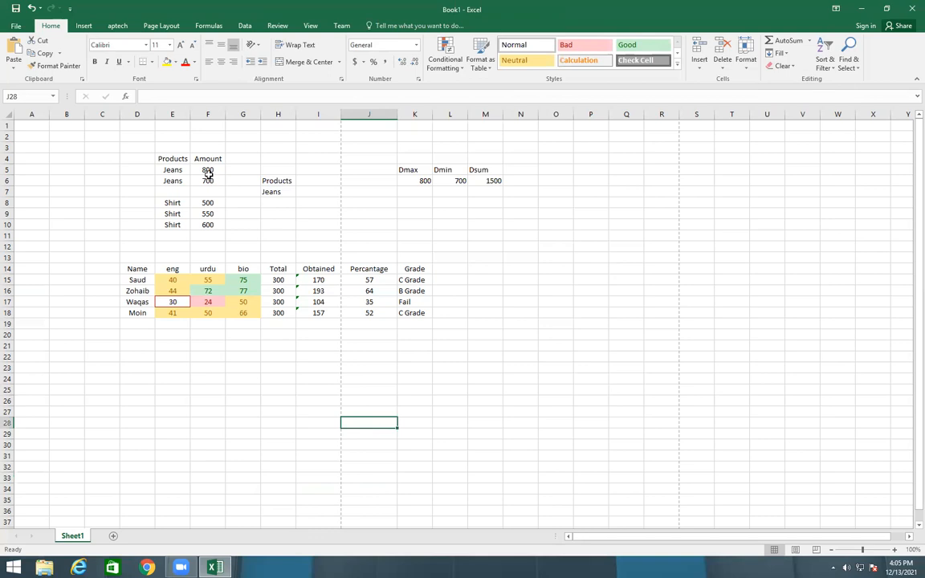
Copy the product table E4:F10 and paste it starting at cell F25.
{"action": "left_click_drag", "start_coordinate": [163, 158], "coordinate": [207, 224]}
{"action": "key", "text": "ctrl+c"}
{"action": "left_click", "coordinate": [205, 385]}
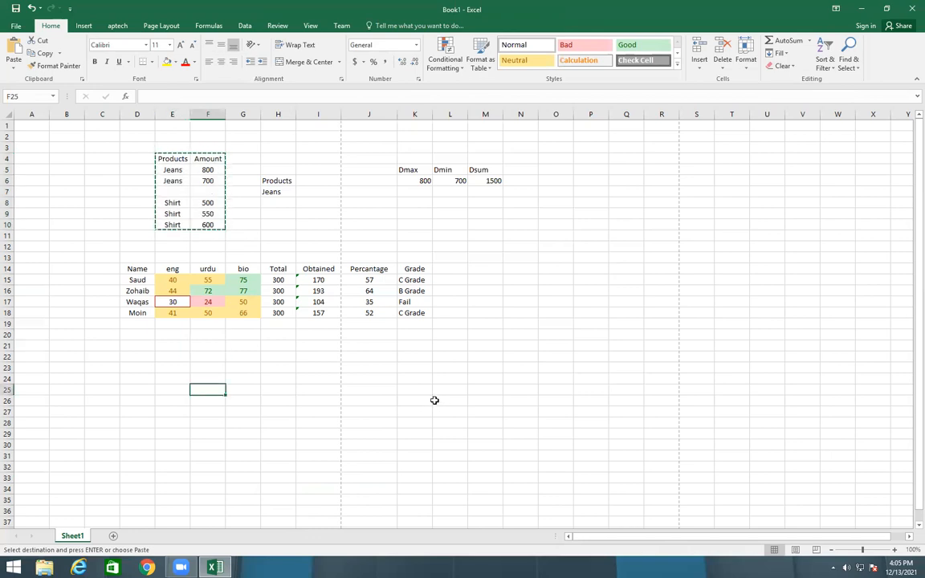
{"action": "key", "text": "ctrl+v"}
Fill the empty row 28 of the copied product table with the product Tshirt and the amount 650.
{"action": "left_click", "coordinate": [216, 419]}
{"action": "type", "text": "Tshirt"}
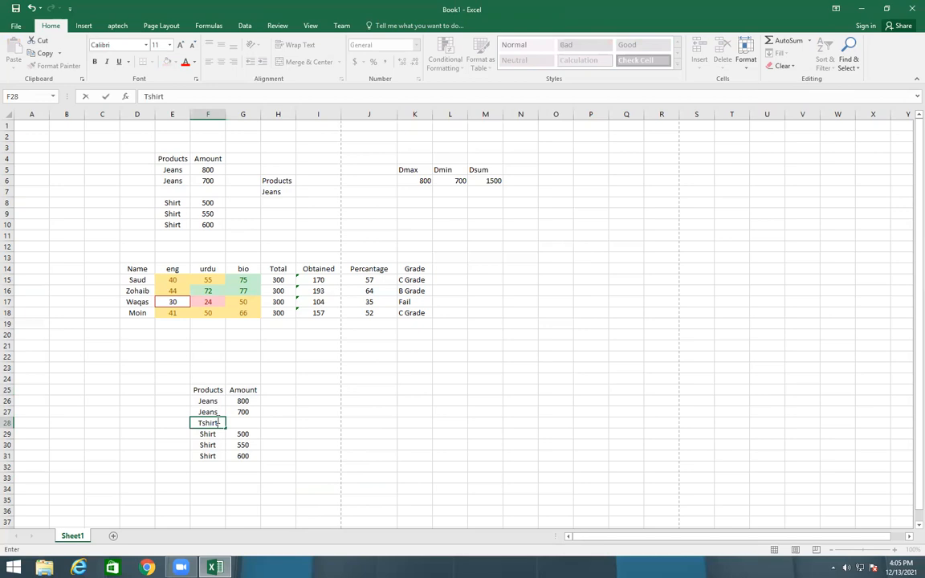
{"action": "key", "text": "Tab"}
{"action": "type", "text": "650"}
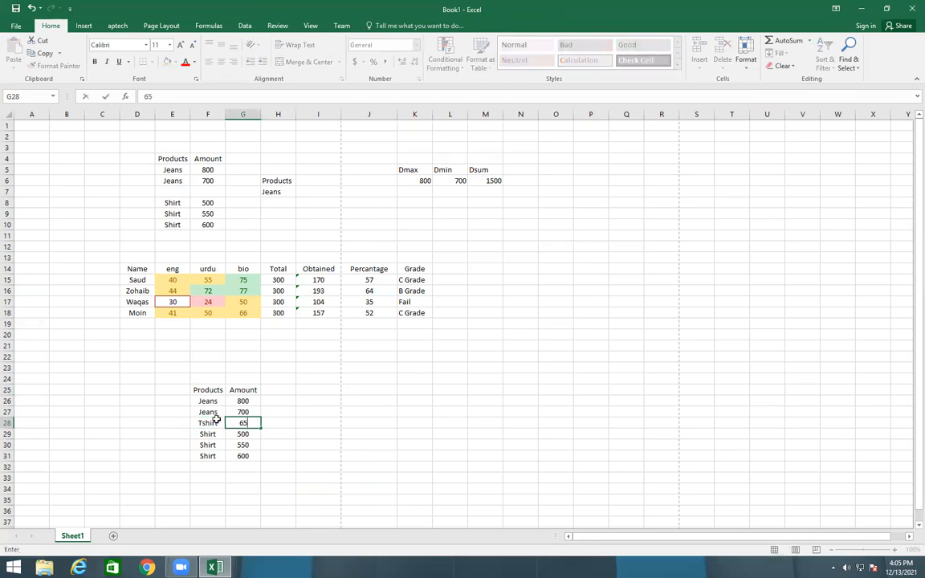
Calculate 20 percent of the first Jeans amount in cell H26 with the formula =G26*20/100.
{"action": "scroll", "coordinate": [275, 410], "scroll_direction": "down", "scroll_amount": 1}
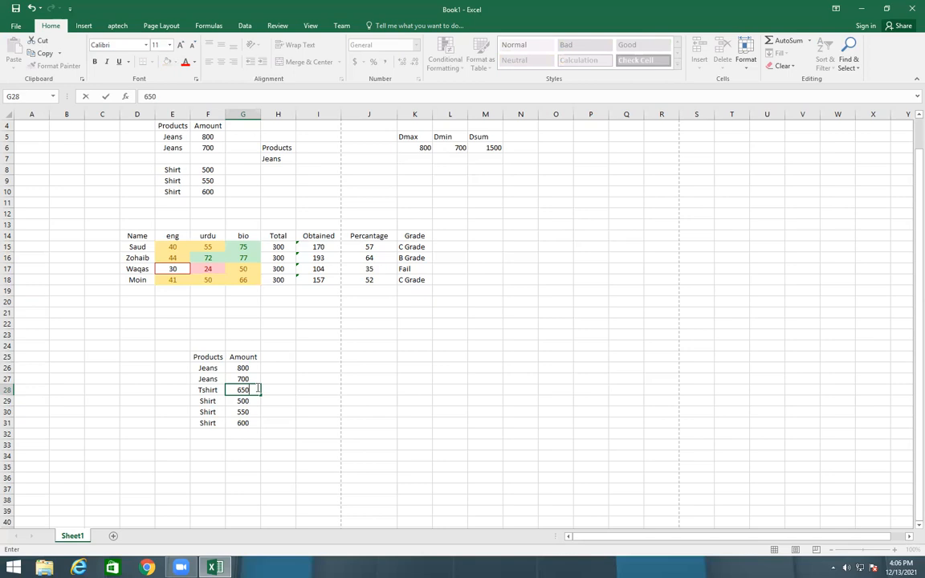
{"action": "key", "text": "Up"}
{"action": "key", "text": "Up"}
{"action": "key", "text": "Right"}
{"action": "type", "text": "="}
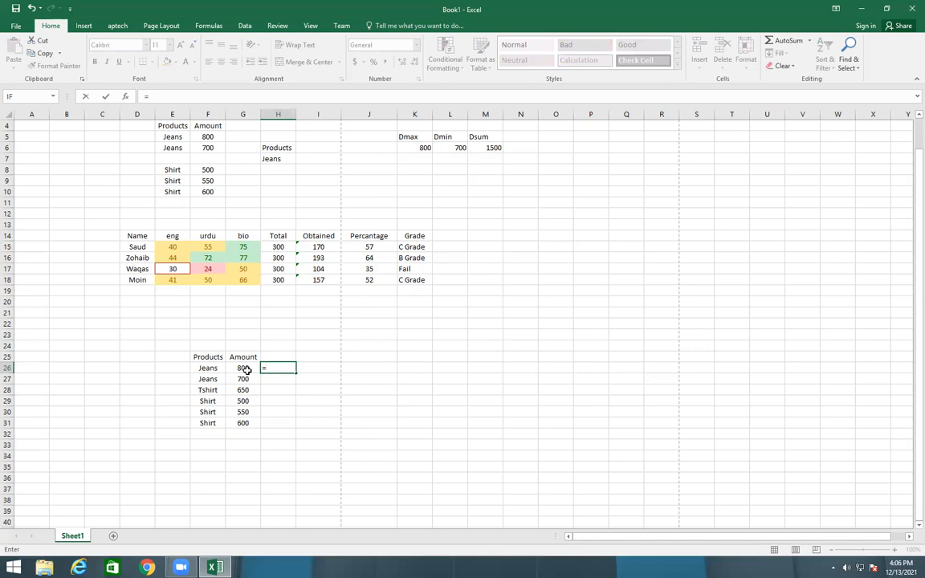
{"action": "left_click", "coordinate": [245, 368]}
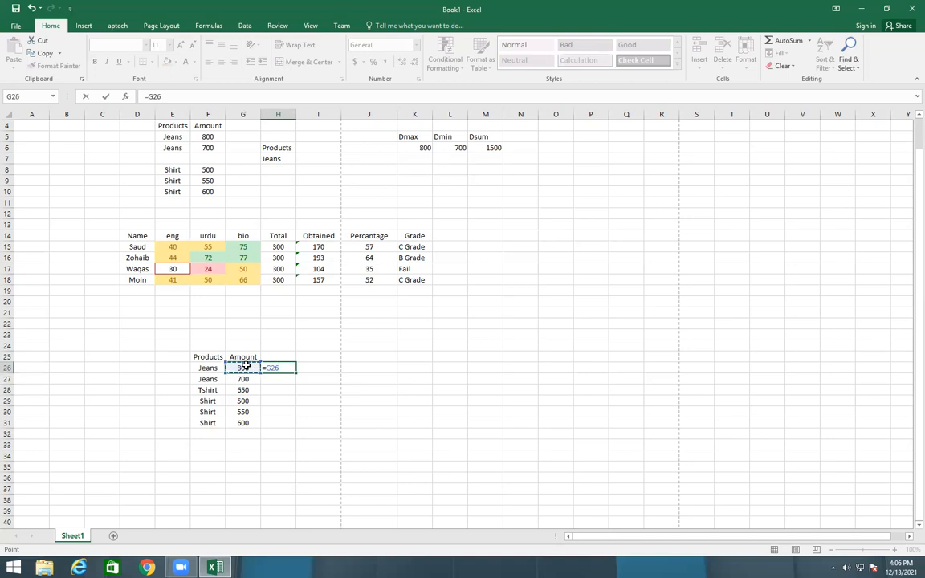
{"action": "type", "text": "*9"}
{"action": "type", "text": "20"}
{"action": "type", "text": "/100"}
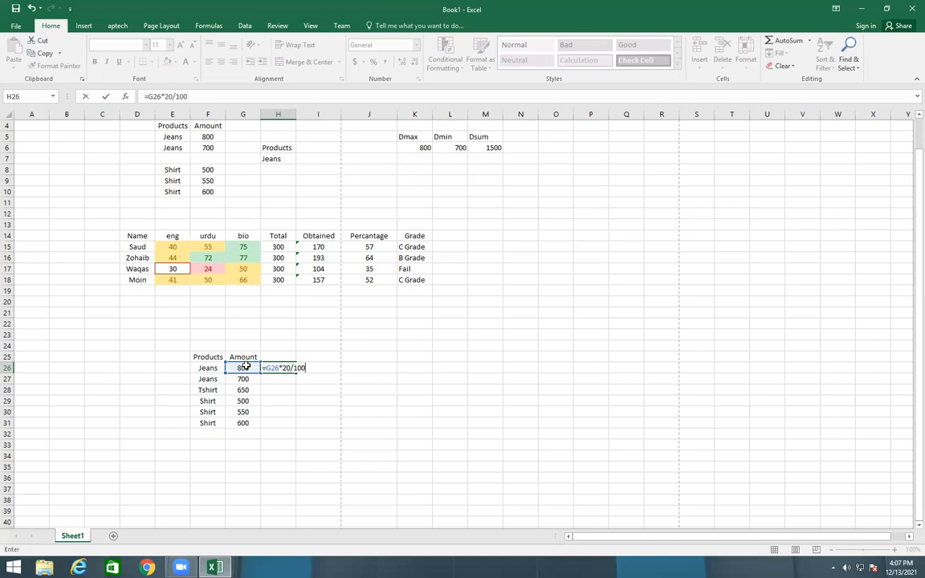
{"action": "key", "text": "Return"}
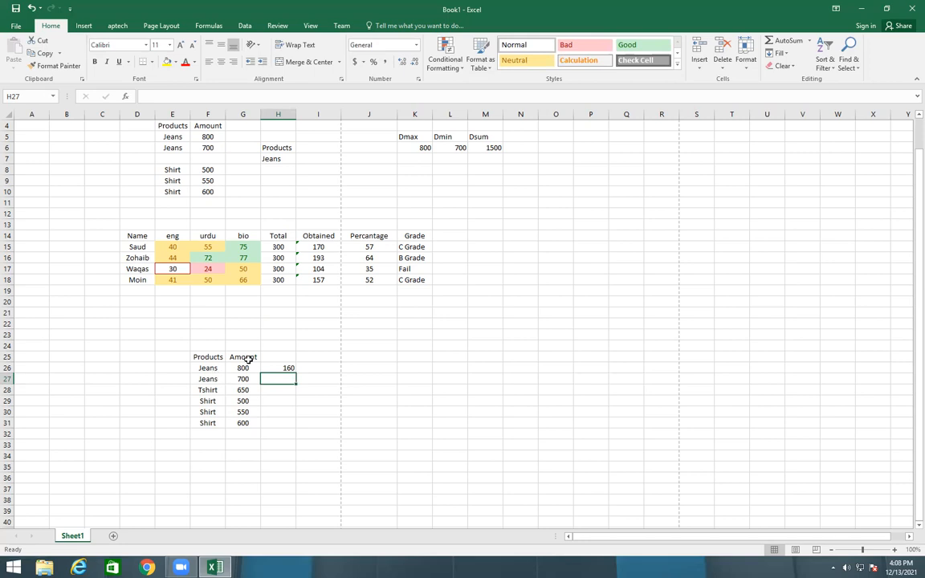
Fill the percentage formula from H26 down to H31.
{"action": "left_click", "coordinate": [288, 368]}
{"action": "left_click_drag", "start_coordinate": [294, 373], "coordinate": [294, 428]}
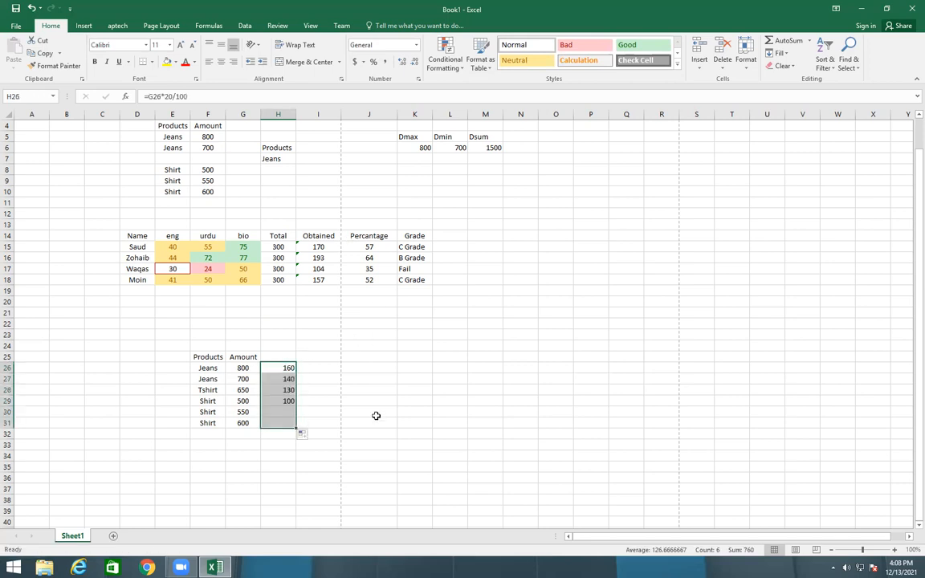
{"action": "left_click", "coordinate": [375, 417]}
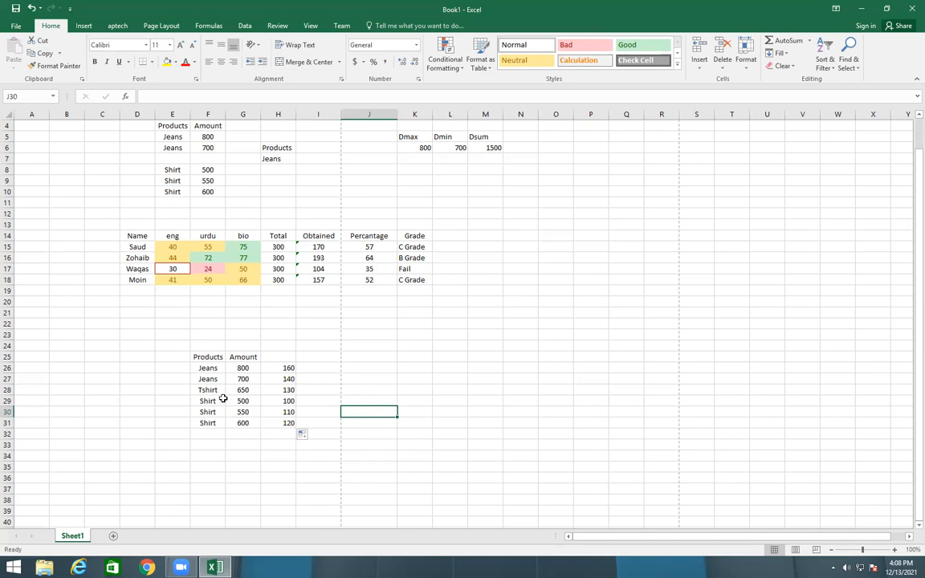
Change the formula in H29 to =G29*10/100 so the Shirt amount uses 10 percent.
{"action": "left_click", "coordinate": [285, 402]}
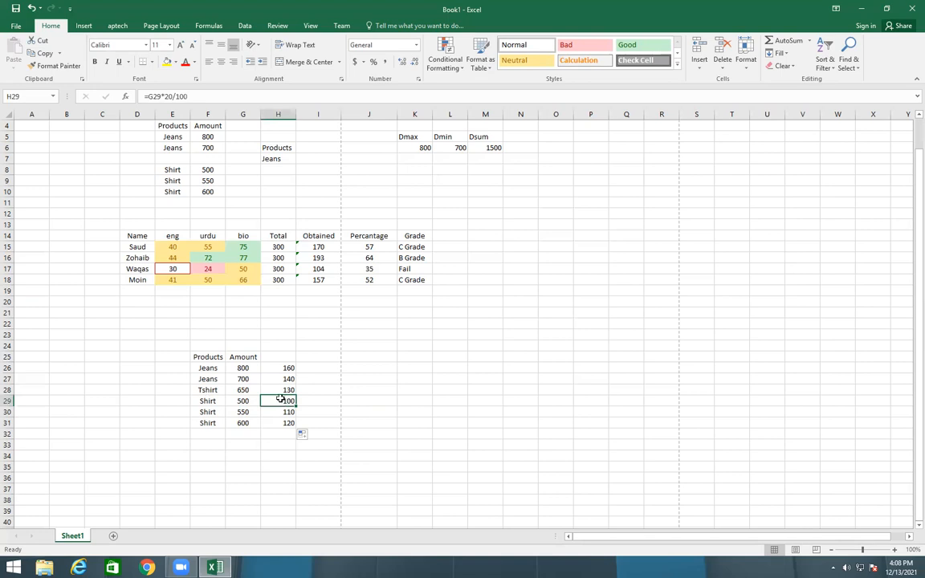
{"action": "left_click", "coordinate": [166, 96]}
{"action": "key", "text": "BackSpace"}
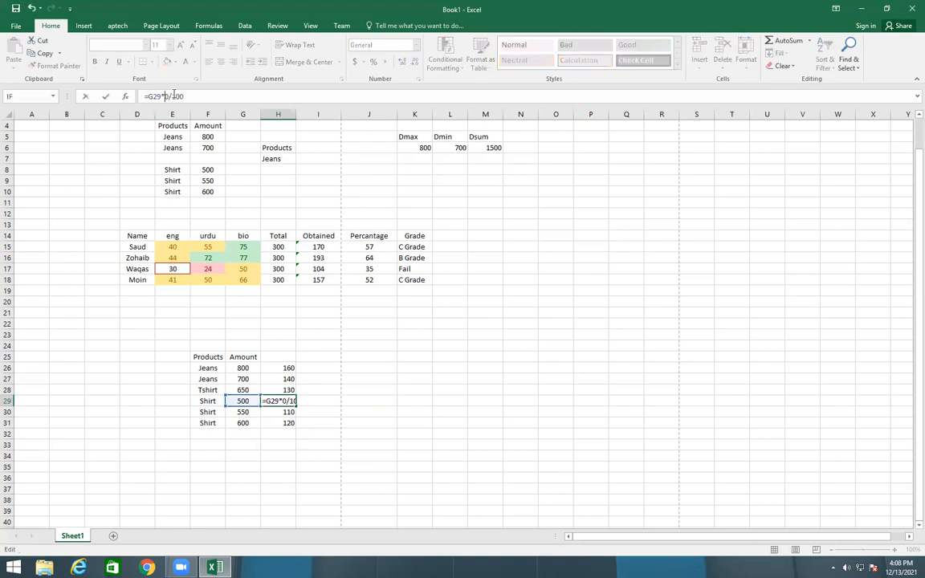
{"action": "type", "text": "1"}
{"action": "key", "text": "Return"}
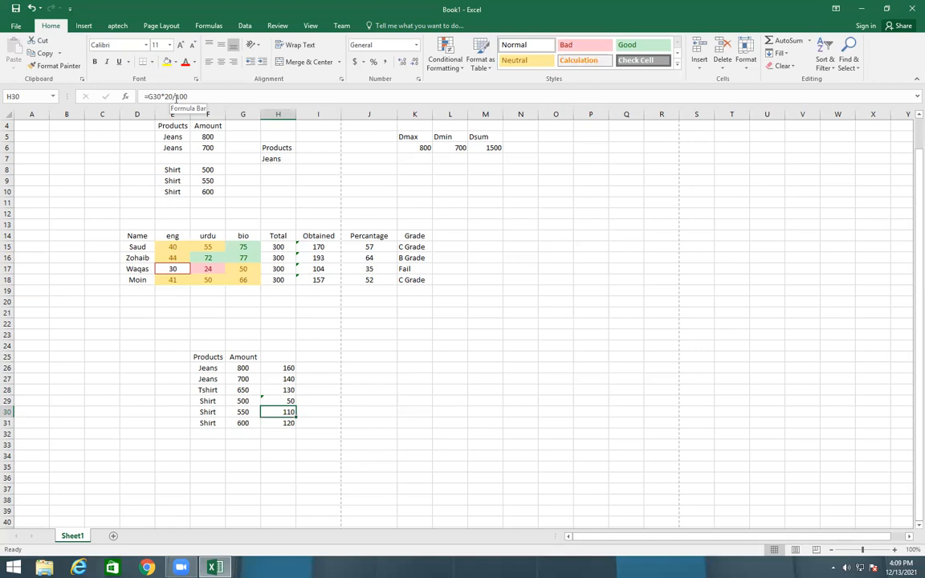
Add the first Jeans amount and its percentage value in cell I26 with the formula =G26+H26.
{"action": "key", "text": "Up"}
{"action": "key", "text": "Up"}
{"action": "key", "text": "Right"}
{"action": "key", "text": "Up"}
{"action": "key", "text": "Up"}
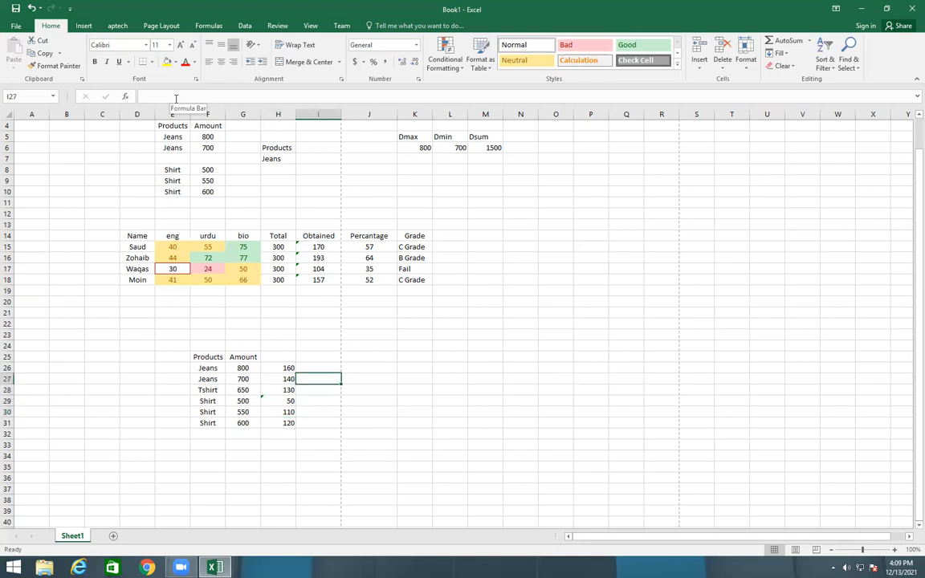
{"action": "type", "text": "="}
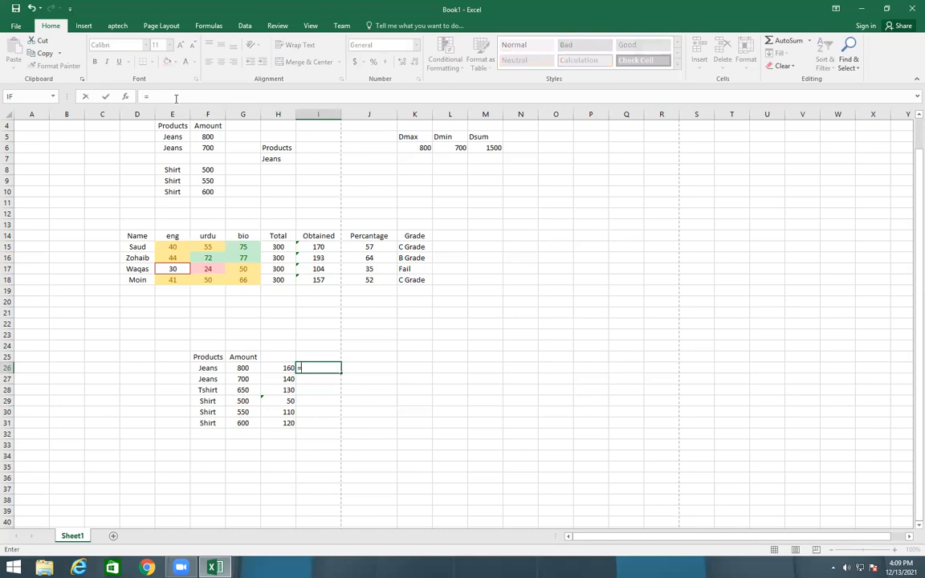
{"action": "left_click", "coordinate": [242, 367]}
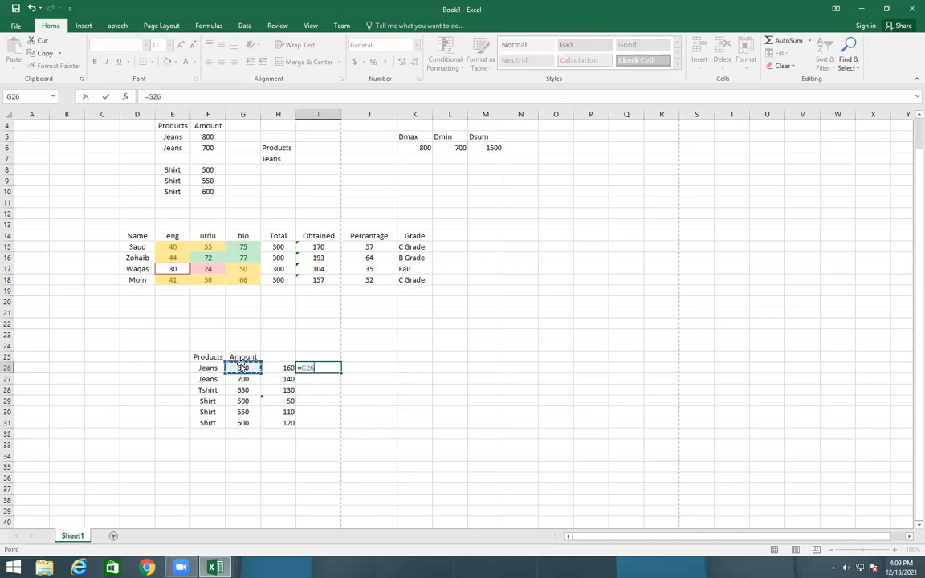
{"action": "type", "text": "+"}
{"action": "left_click", "coordinate": [273, 368]}
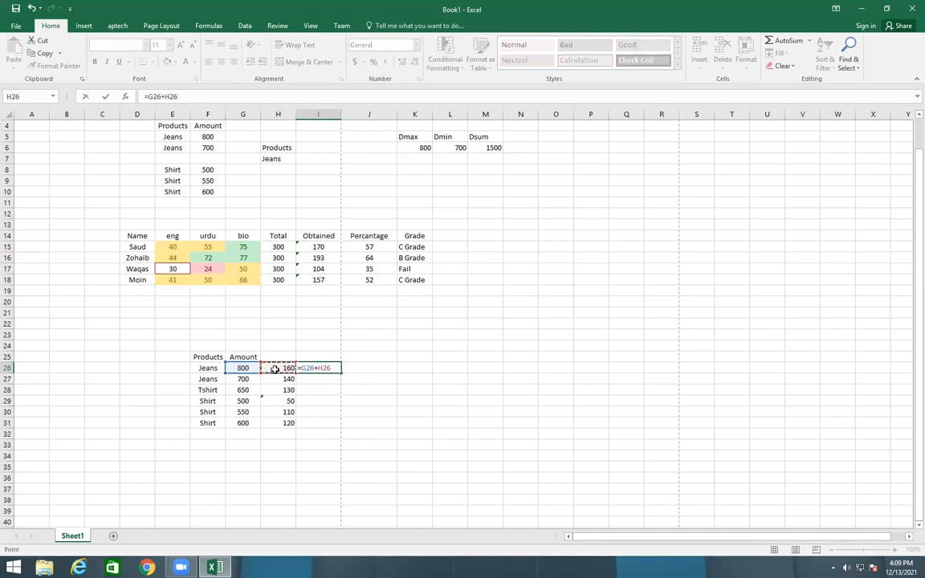
{"action": "key", "text": "Return"}
Fill the addition formula from I26 down to I31 for the remaining products.
{"action": "left_click", "coordinate": [337, 368]}
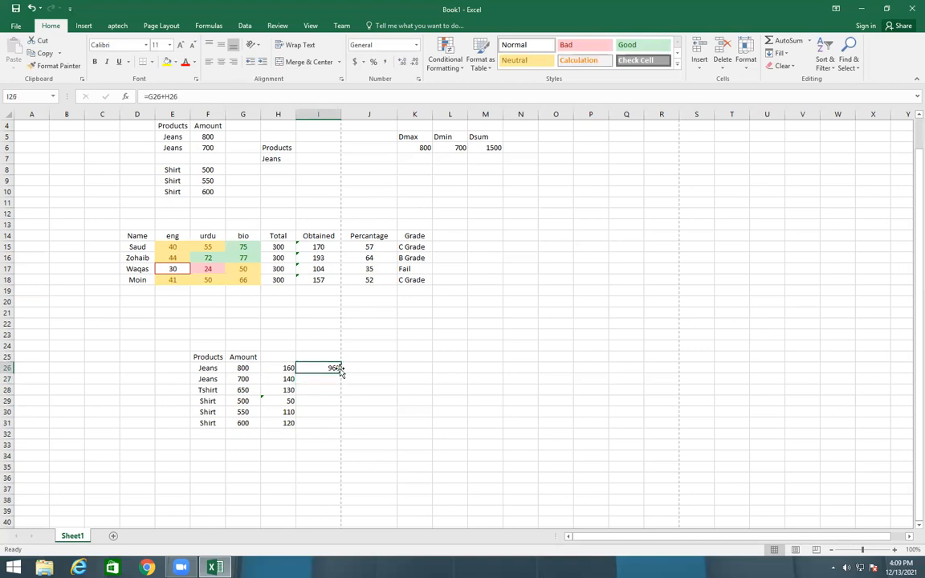
{"action": "left_click_drag", "start_coordinate": [339, 370], "coordinate": [332, 424]}
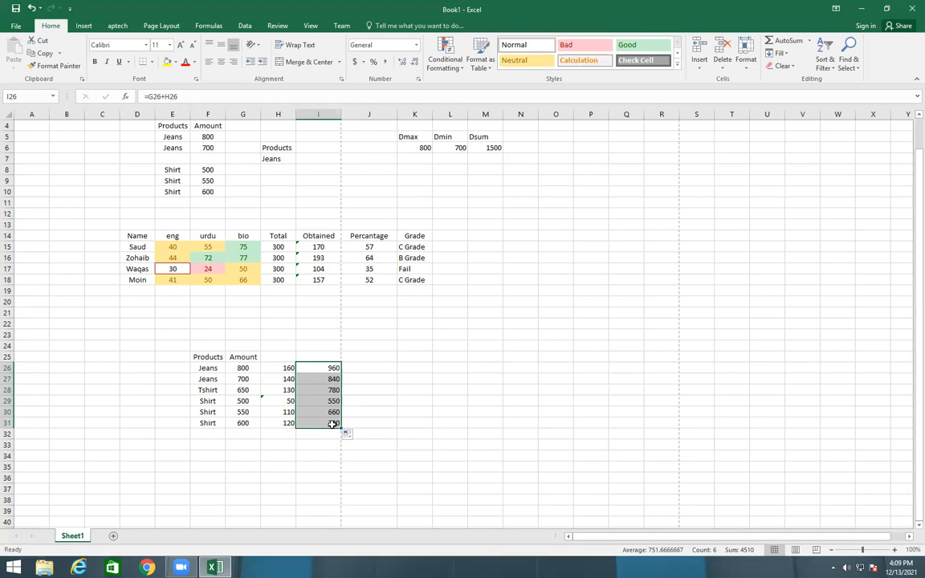
{"action": "left_click", "coordinate": [322, 355]}
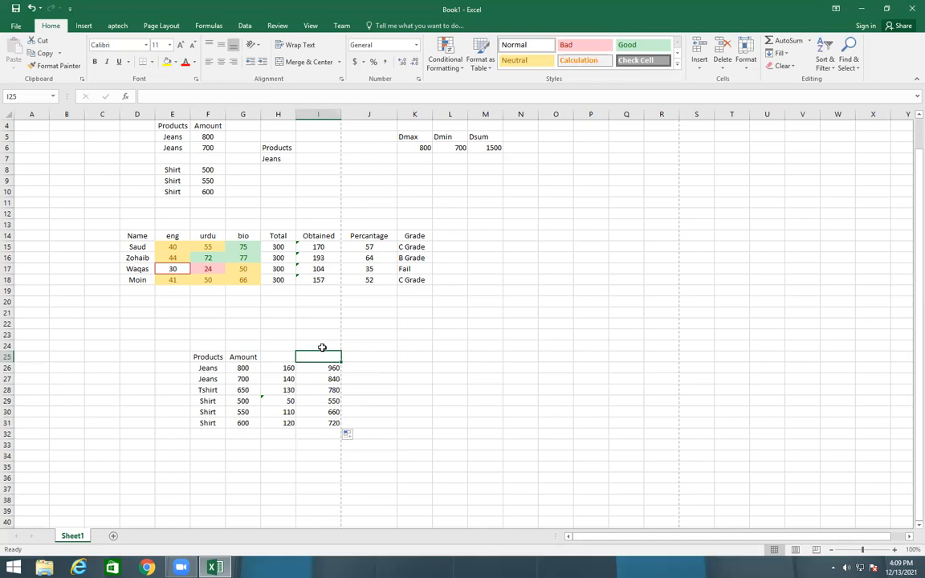
{"action": "left_click_drag", "start_coordinate": [321, 368], "coordinate": [317, 434]}
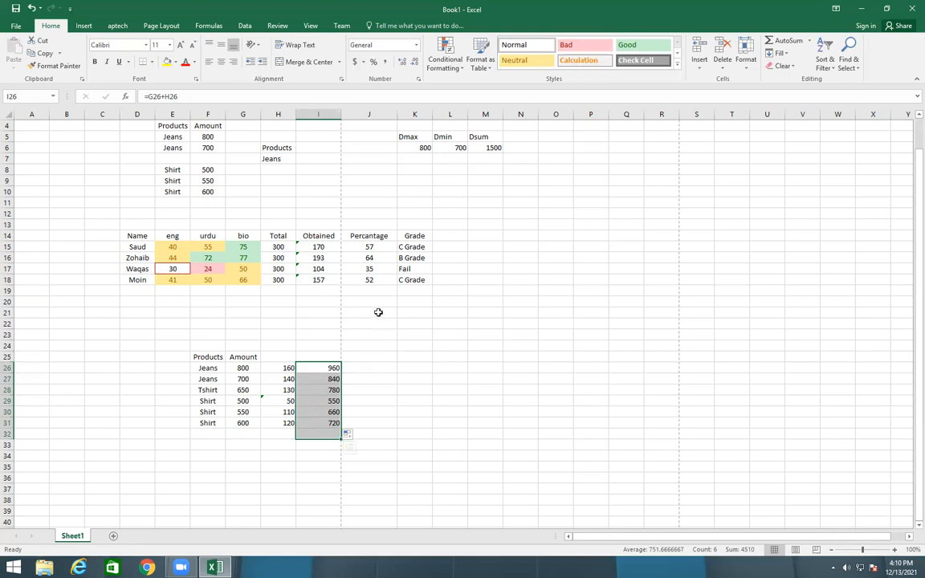
{"action": "scroll", "coordinate": [156, 244], "scroll_direction": "up", "scroll_amount": 1}
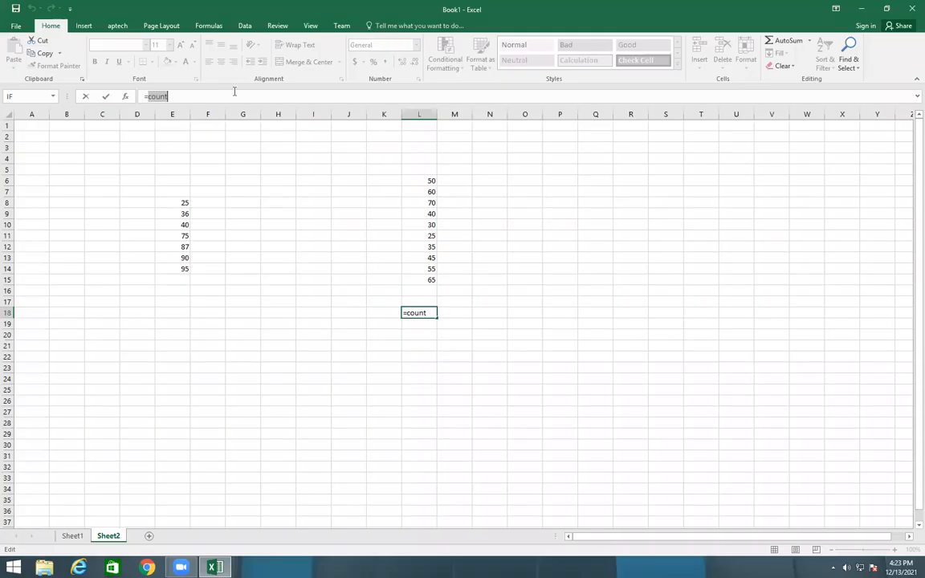
Complete cell L18 on Sheet2 with the formula =COUNTIFS(L6:L15,">50") to count the values above 50.
{"action": "key", "text": "BackSpace"}
{"action": "type", "text": "coun"}
{"action": "key", "text": "Down"}
{"action": "key", "text": "Down"}
{"action": "key", "text": "Down"}
{"action": "key", "text": "Down"}
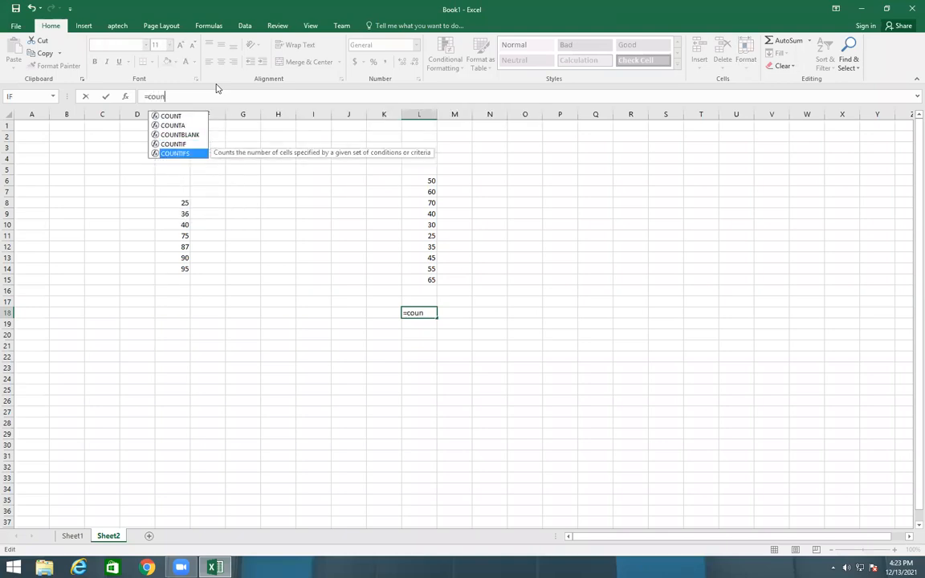
{"action": "key", "text": "Tab"}
{"action": "left_click", "coordinate": [414, 180]}
{"action": "left_click_drag", "start_coordinate": [414, 188], "coordinate": [413, 277]}
{"action": "type", "text": ",\">50\""}
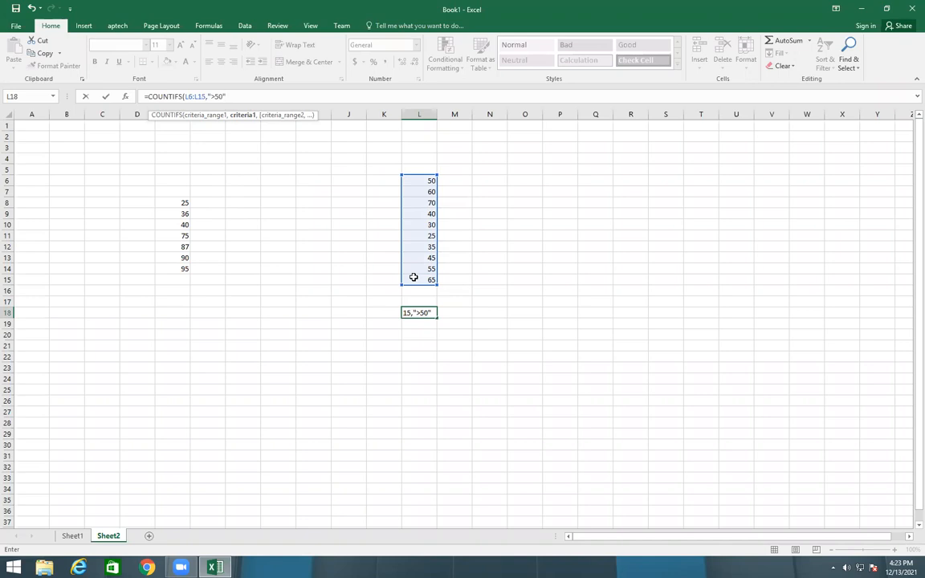
{"action": "key", "text": "Return"}
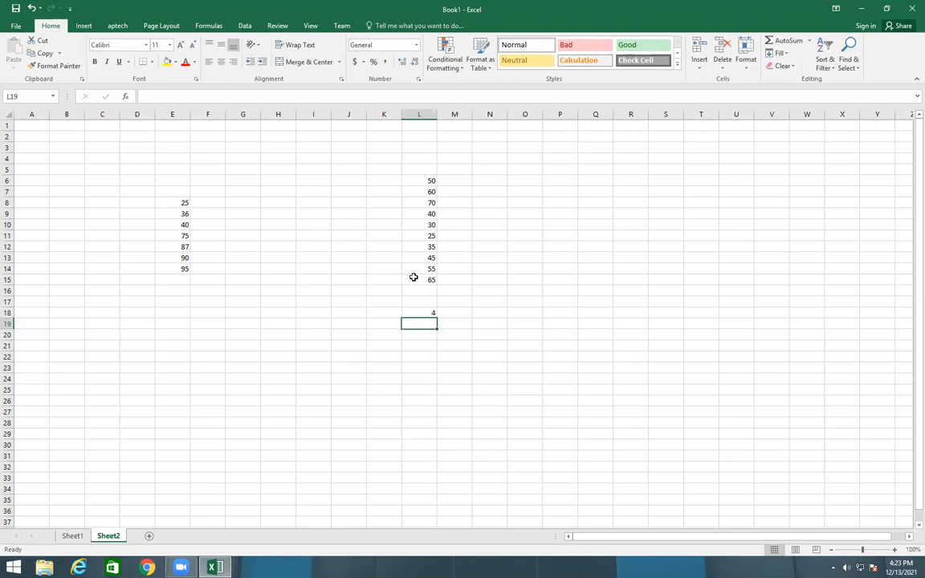
Change the COUNTIFS criterion in L18 to ">=50" so that values equal to 50 are also counted.
{"action": "left_click", "coordinate": [421, 313]}
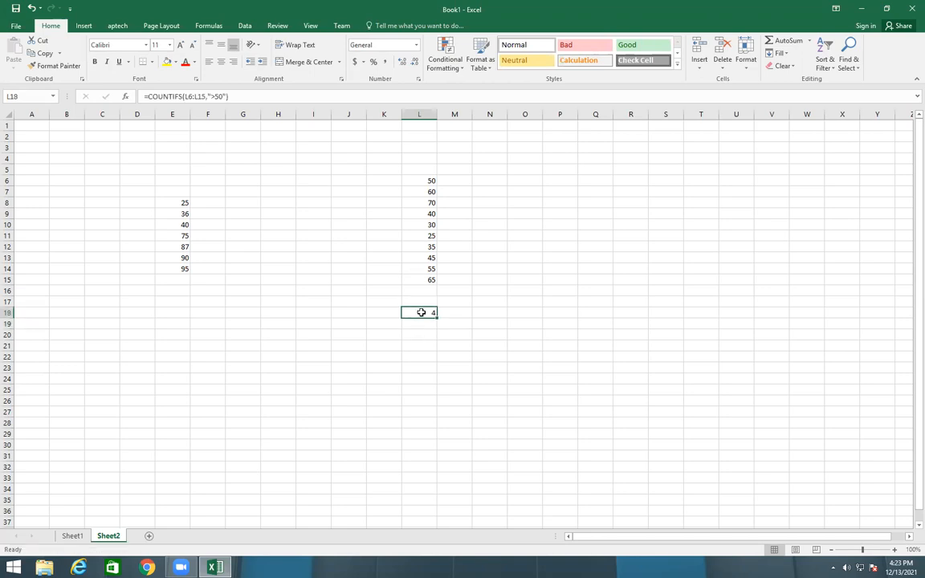
{"action": "left_click", "coordinate": [214, 96]}
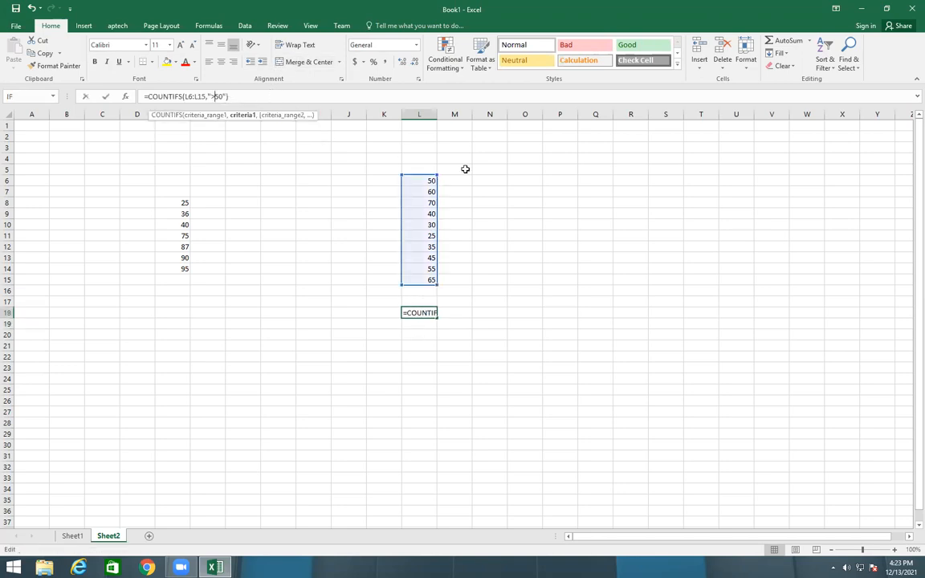
{"action": "type", "text": "="}
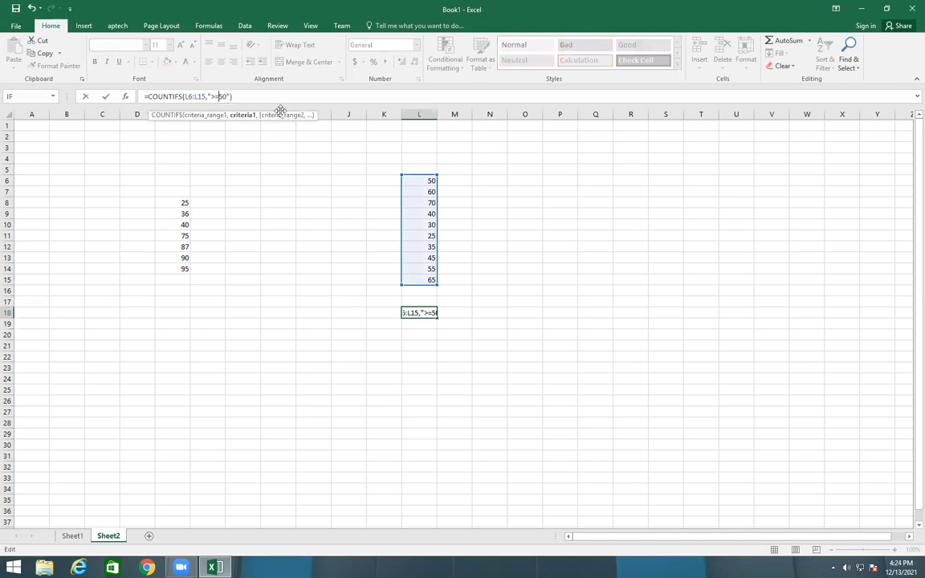
{"action": "key", "text": "Return"}
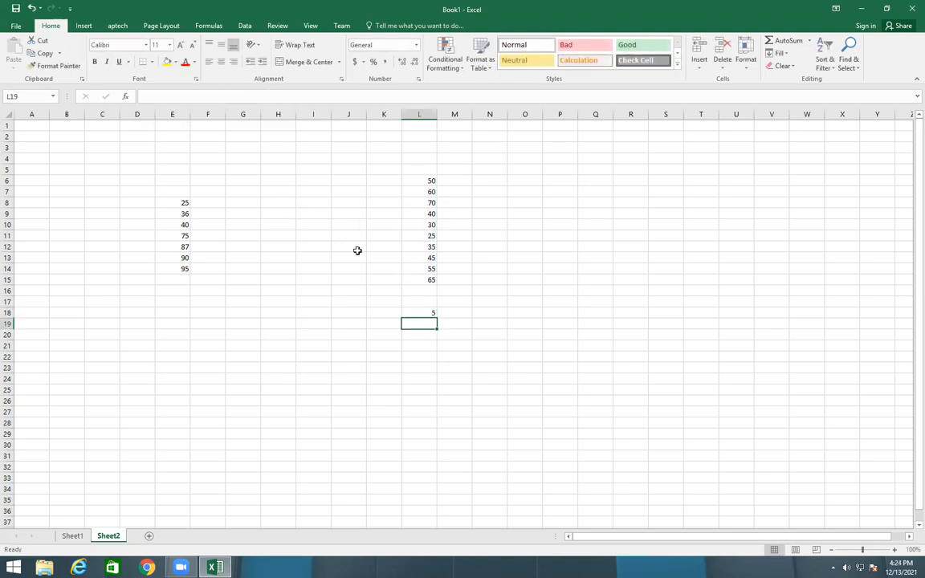
Change the COUNTIFS criterion in L18 to ">=40".
{"action": "left_click", "coordinate": [422, 308]}
{"action": "left_click", "coordinate": [211, 97]}
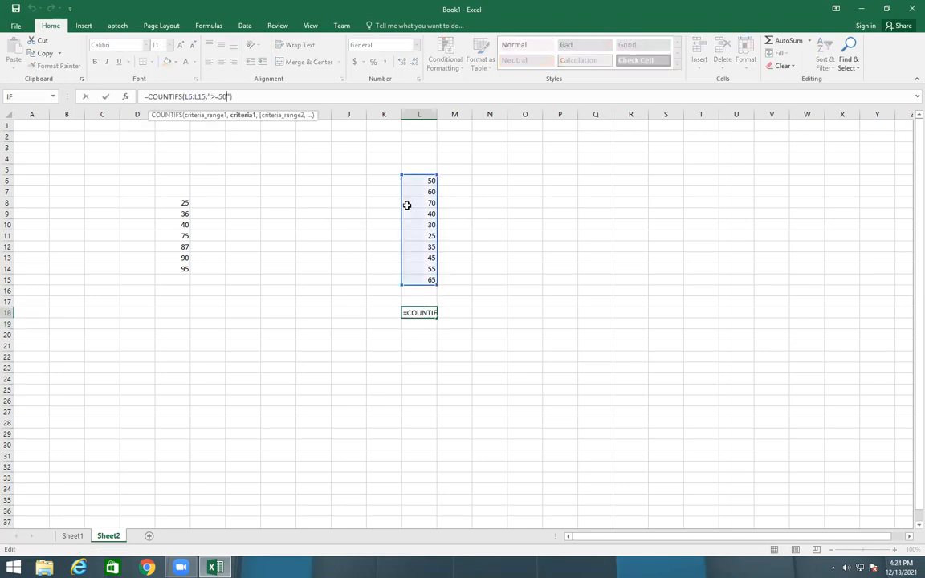
{"action": "key", "text": "BackSpace"}
{"action": "type", "text": "4"}
{"action": "key", "text": "Right"}
{"action": "key", "text": "Right"}
{"action": "key", "text": "Right"}
{"action": "key", "text": "Return"}
{"action": "key", "text": "Return"}
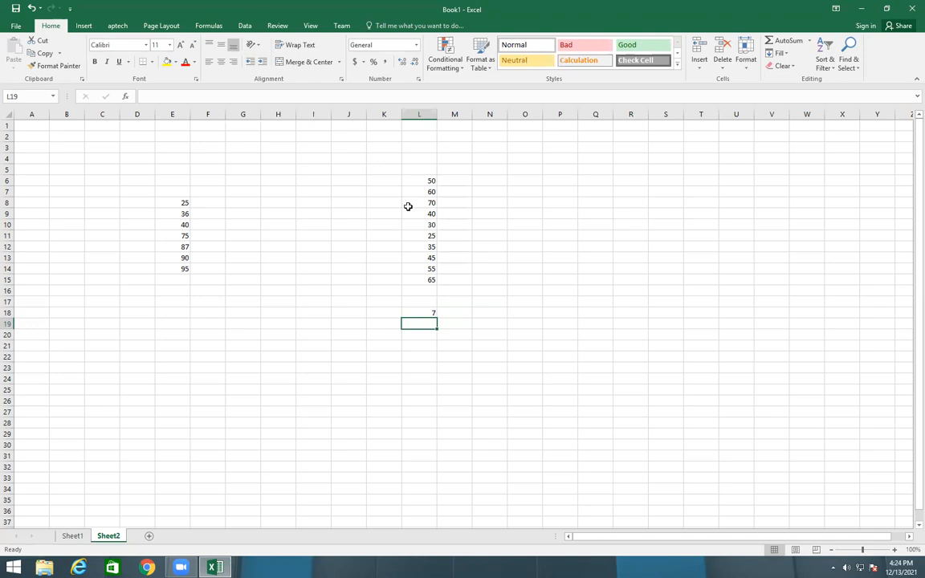
Change the COUNTIFS criterion in L18 to "<40" and check the matching values in L10 to L12.
{"action": "left_click", "coordinate": [426, 313]}
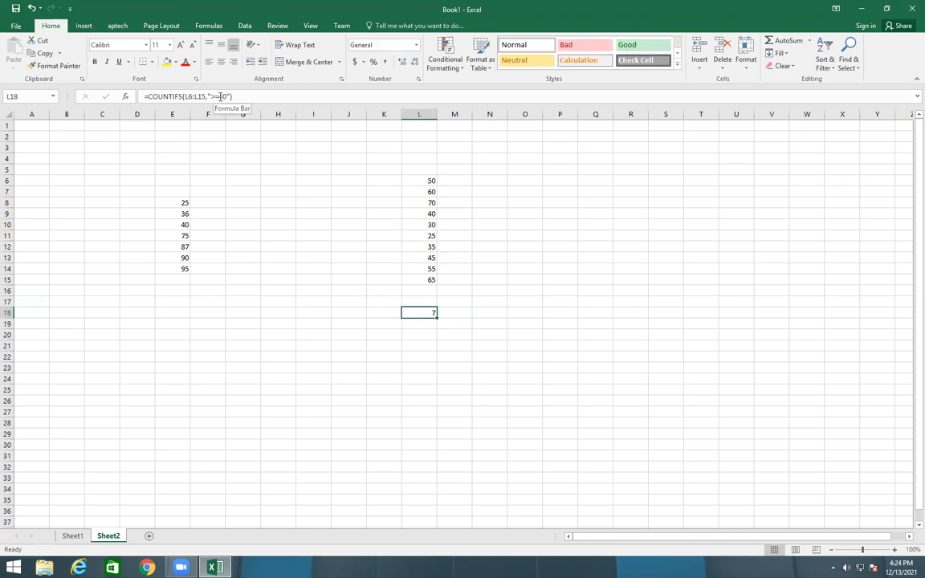
{"action": "left_click", "coordinate": [217, 96]}
{"action": "key", "text": "BackSpace"}
{"action": "key", "text": "BackSpace"}
{"action": "key", "text": "BackSpace"}
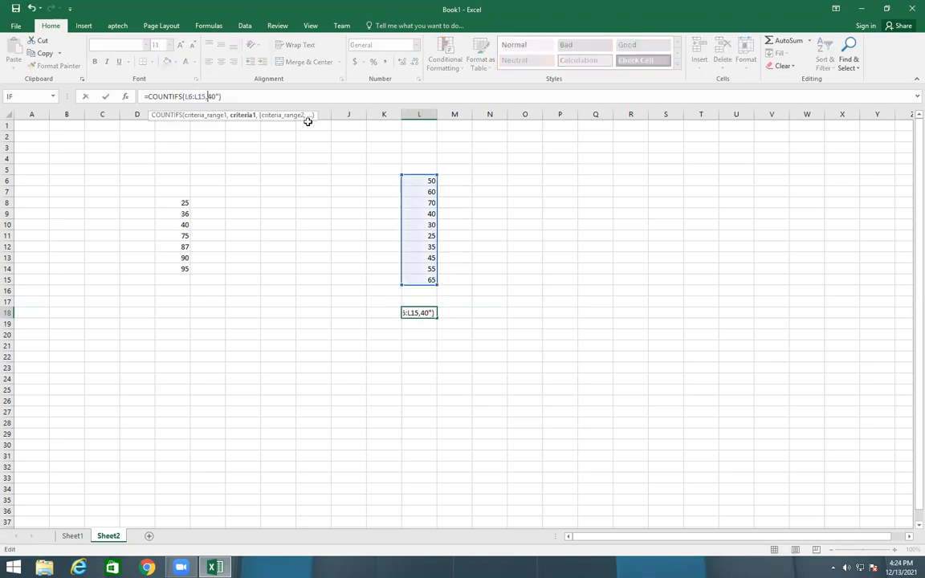
{"action": "type", "text": "\"<"}
{"action": "key", "text": "End"}
{"action": "key", "text": "Return"}
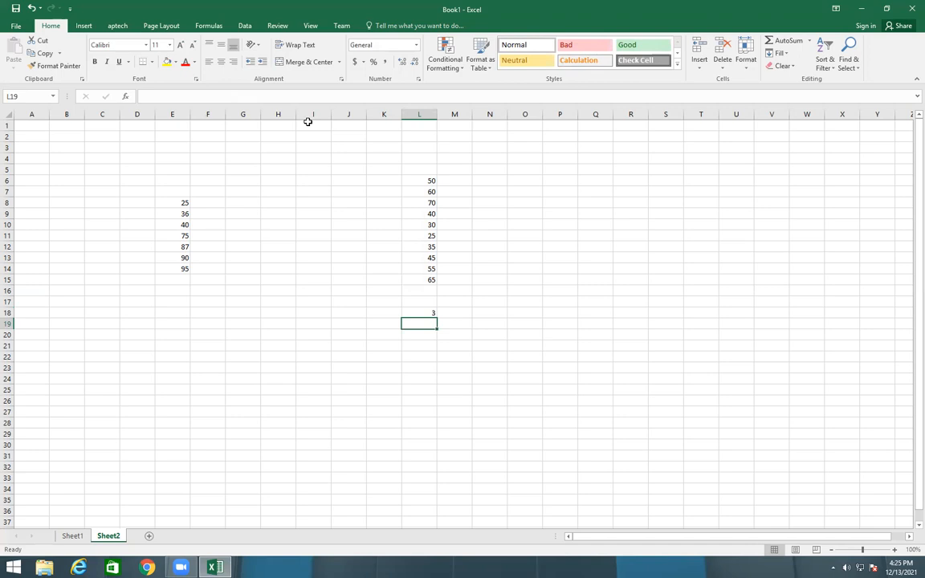
{"action": "left_click", "coordinate": [426, 232]}
{"action": "left_click", "coordinate": [424, 225]}
{"action": "left_click", "coordinate": [418, 244]}
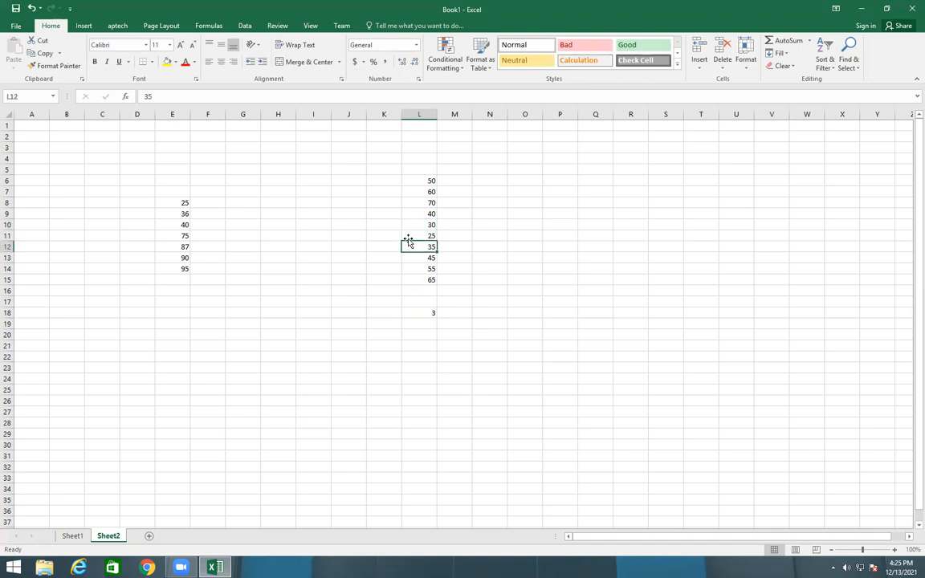
Extend the COUNTIFS criterion in L18 to "<=40" so that values equal to 40 are included.
{"action": "left_click", "coordinate": [428, 313]}
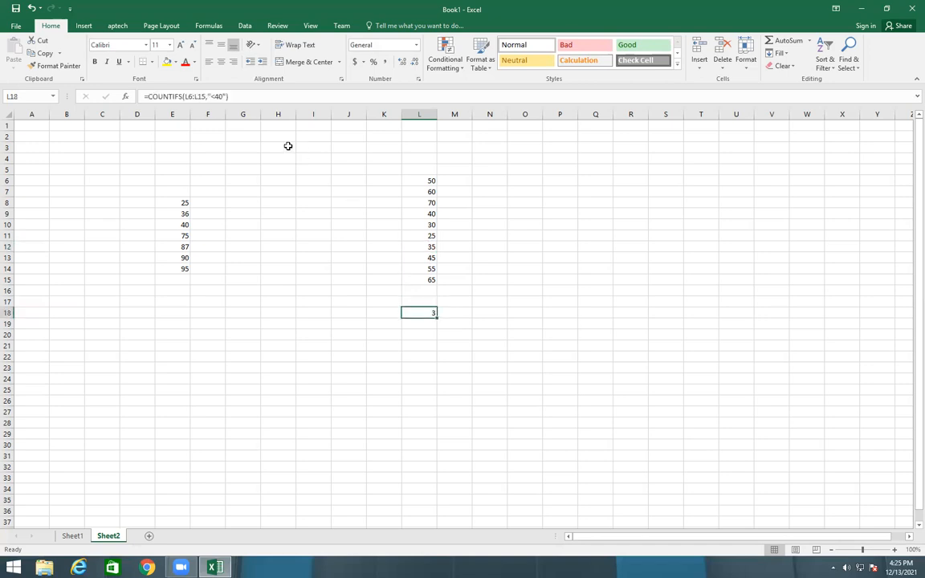
{"action": "left_click", "coordinate": [219, 97]}
{"action": "type", "text": "="}
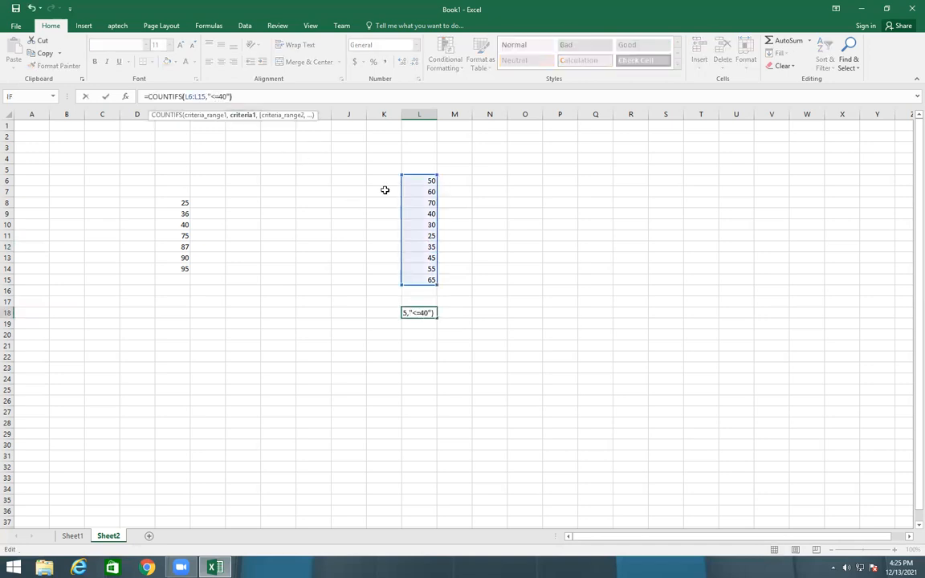
{"action": "key", "text": "Return"}
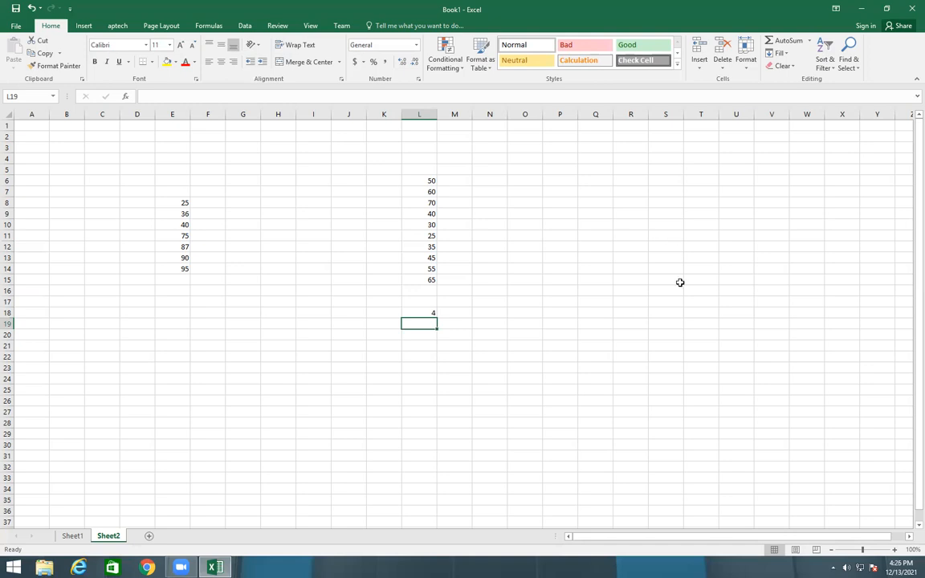
Enter a SUMIF formula in cell N16 over the range L6:L15 with the criterion <=50.
{"action": "left_click", "coordinate": [490, 290]}
{"action": "type", "text": "=sumi"}
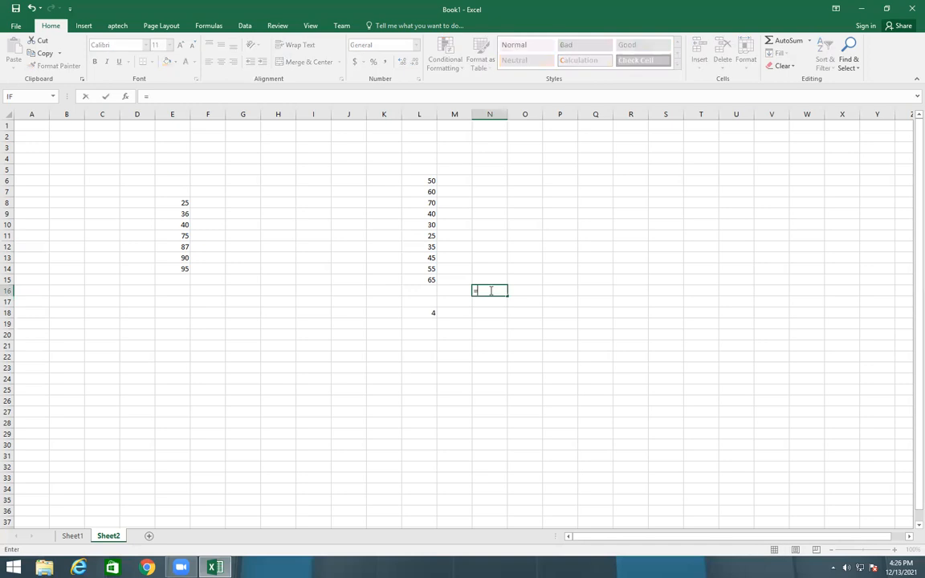
{"action": "key", "text": "Tab"}
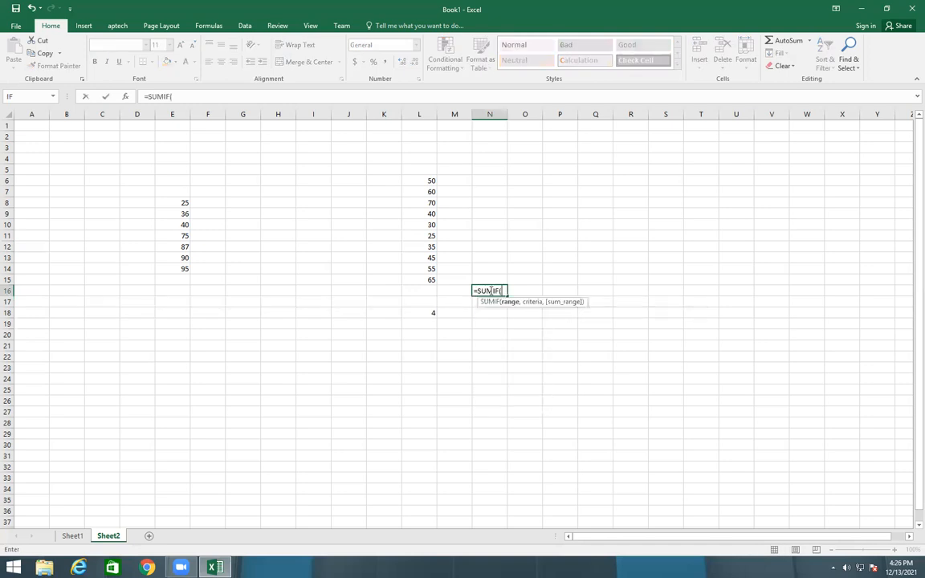
{"action": "left_click_drag", "start_coordinate": [417, 181], "coordinate": [421, 285]}
{"action": "type", "text": ",\""}
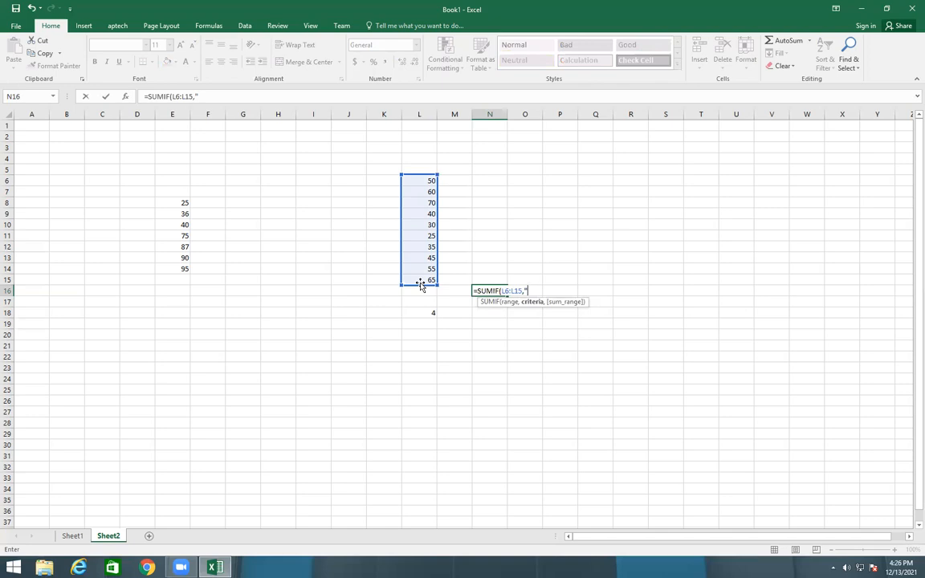
{"action": "type", "text": "<=50"}
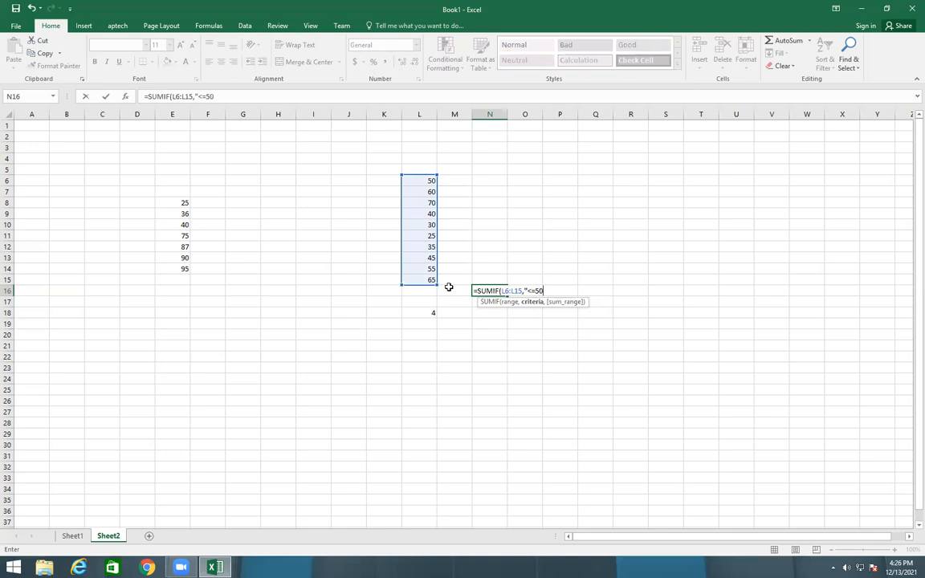
{"action": "type", "text": "\")"}
{"action": "key", "text": "Return"}
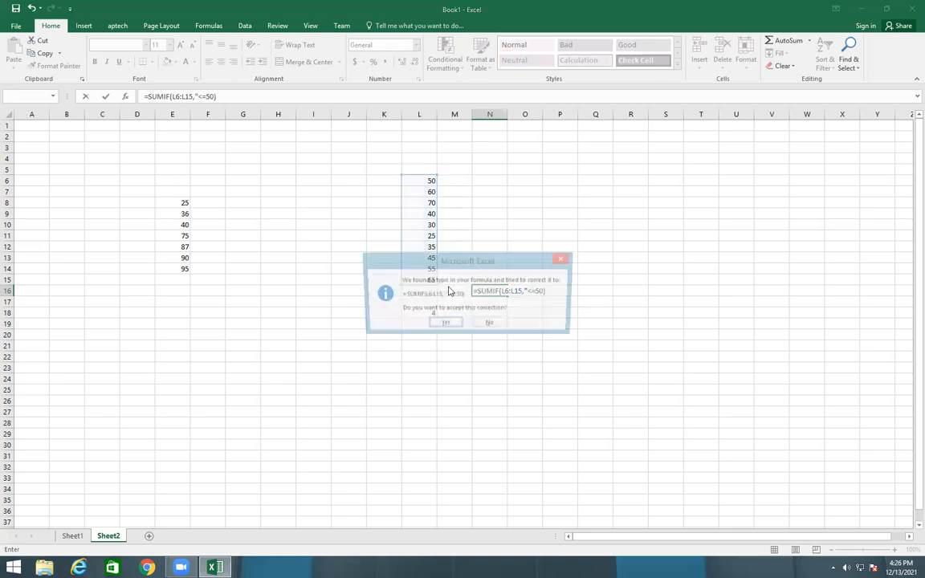
Decline the suggested correction, complete N16 as =SUMIF(L6:L15,"<=50") with the missing quotation mark, and check it against the first listed value.
{"action": "left_click", "coordinate": [562, 257]}
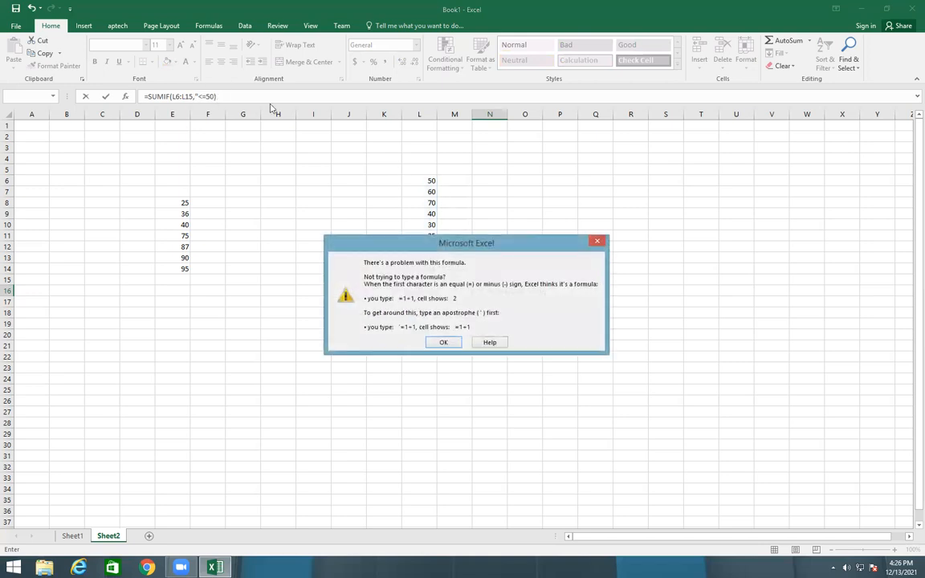
{"action": "left_click", "coordinate": [597, 241]}
{"action": "left_click", "coordinate": [216, 97]}
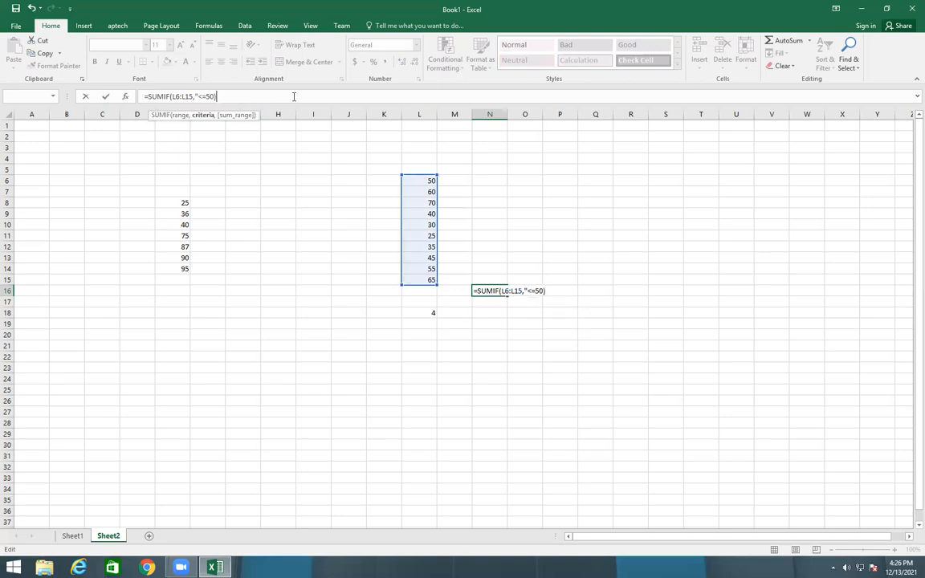
{"action": "type", "text": "\""}
{"action": "key", "text": "Return"}
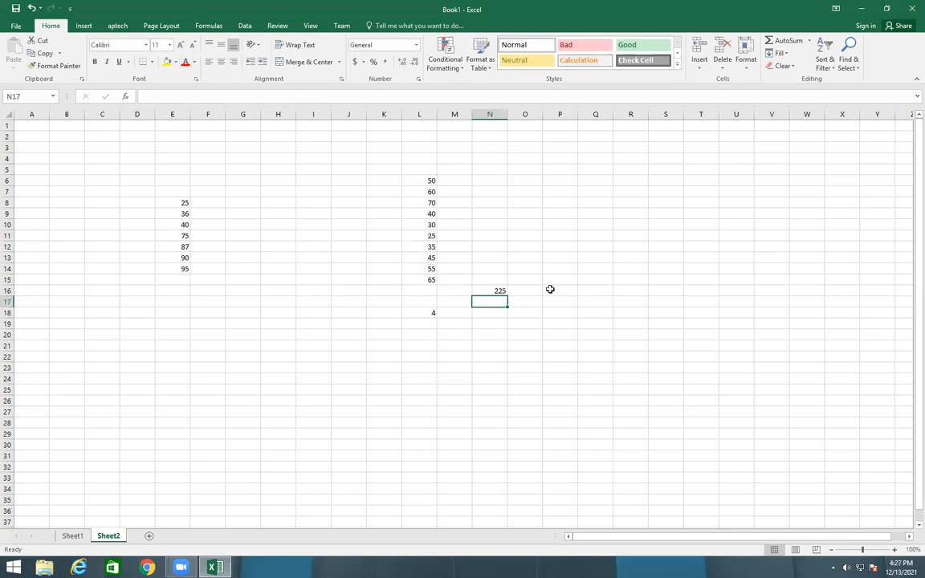
{"action": "left_click", "coordinate": [496, 290]}
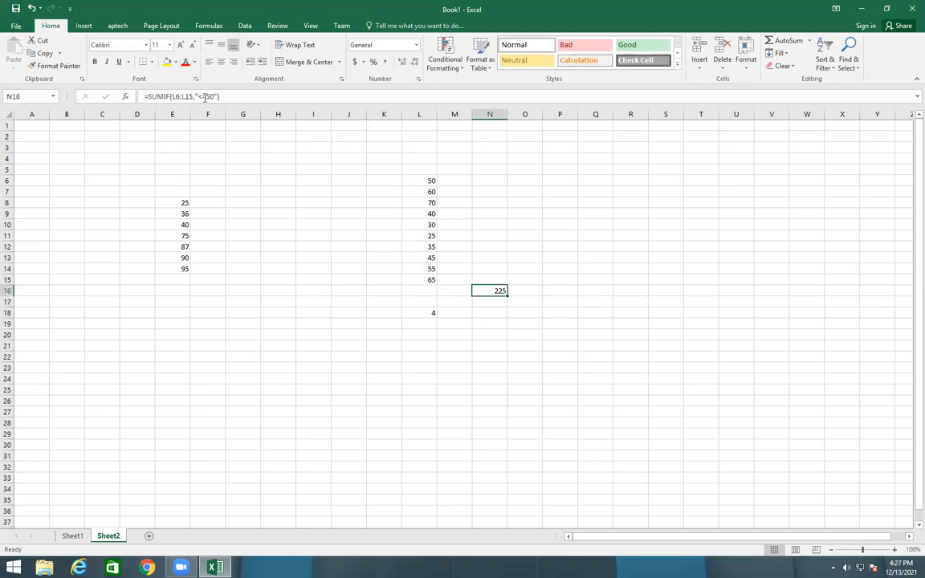
{"action": "left_click", "coordinate": [423, 182]}
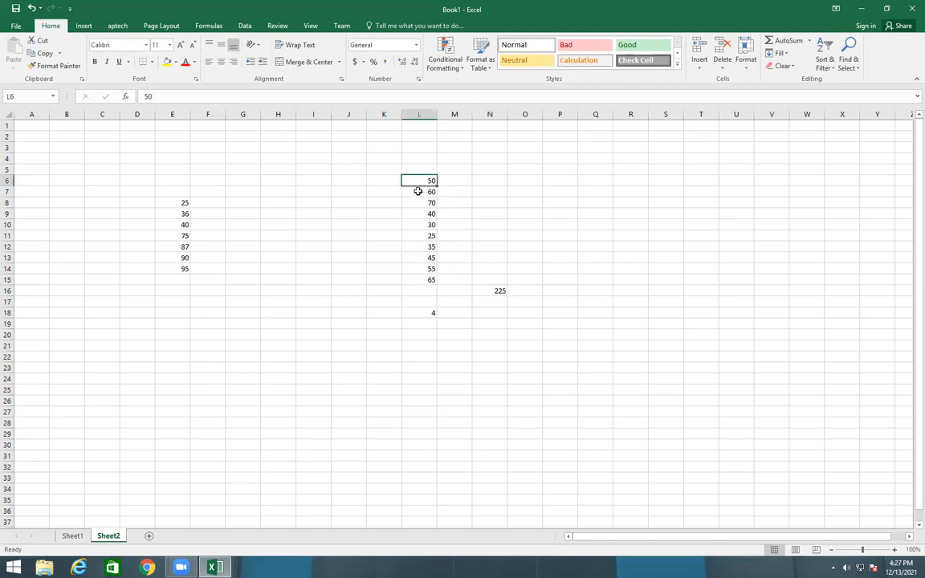
Check the values in L7, L8 and L15 against the SUMIF criterion in N16.
{"action": "left_click", "coordinate": [418, 191]}
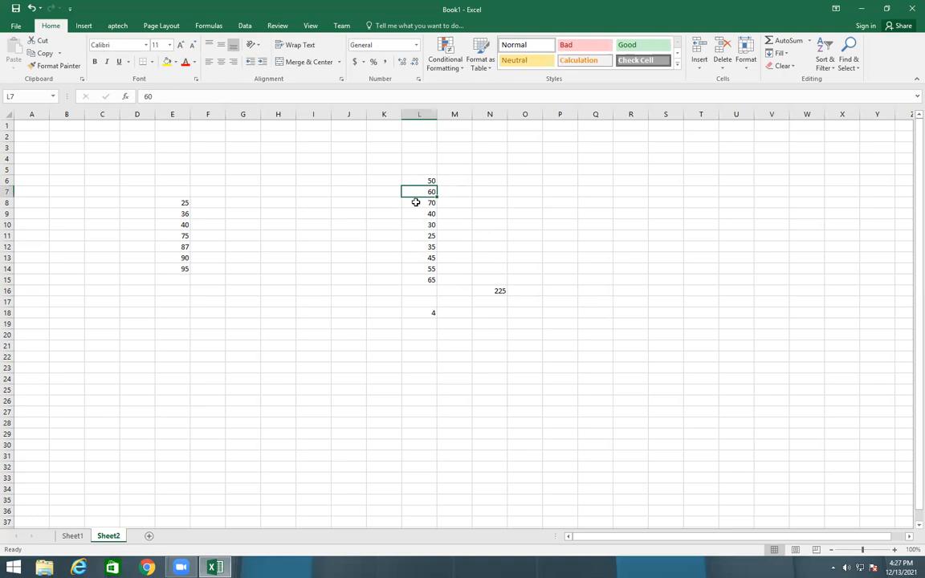
{"action": "left_click", "coordinate": [416, 202]}
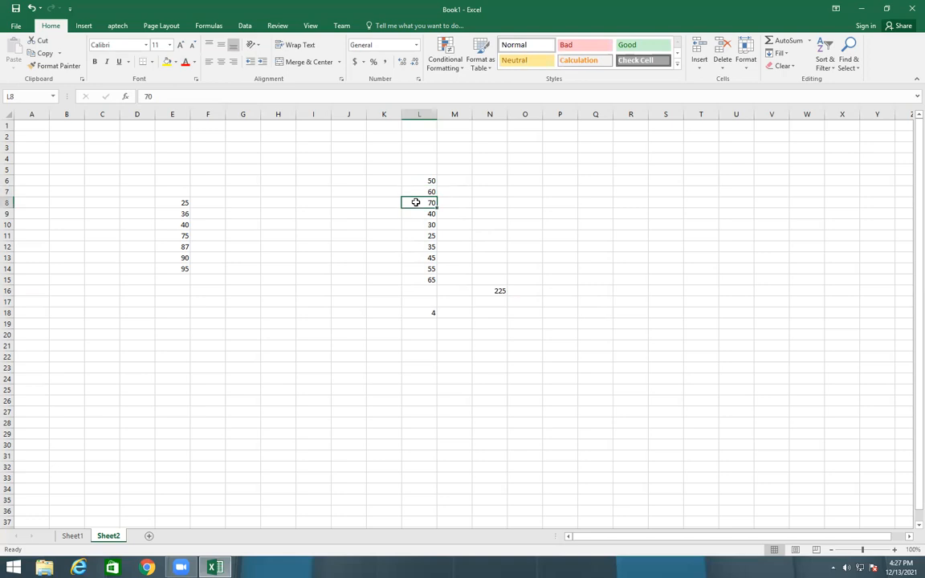
{"action": "left_click", "coordinate": [423, 279]}
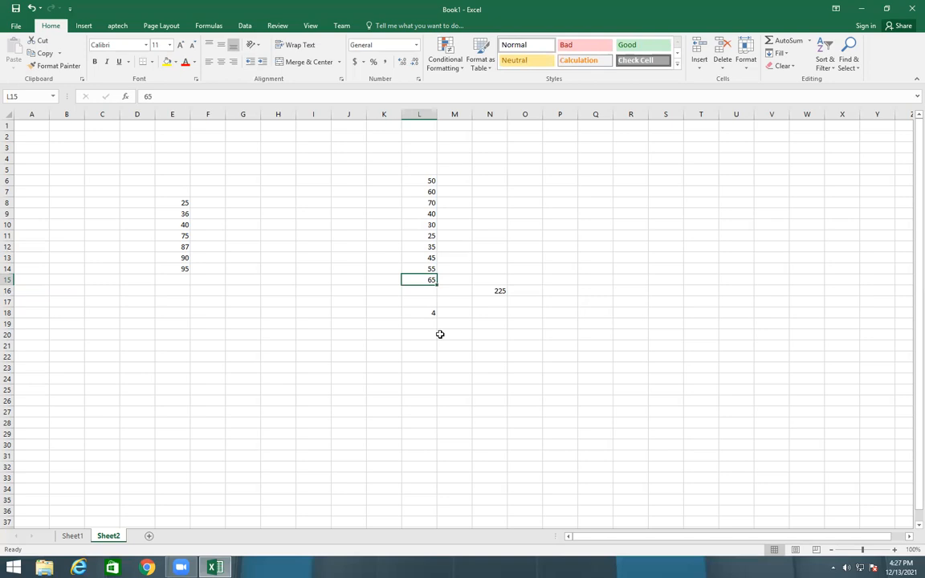
{"action": "left_click", "coordinate": [488, 293]}
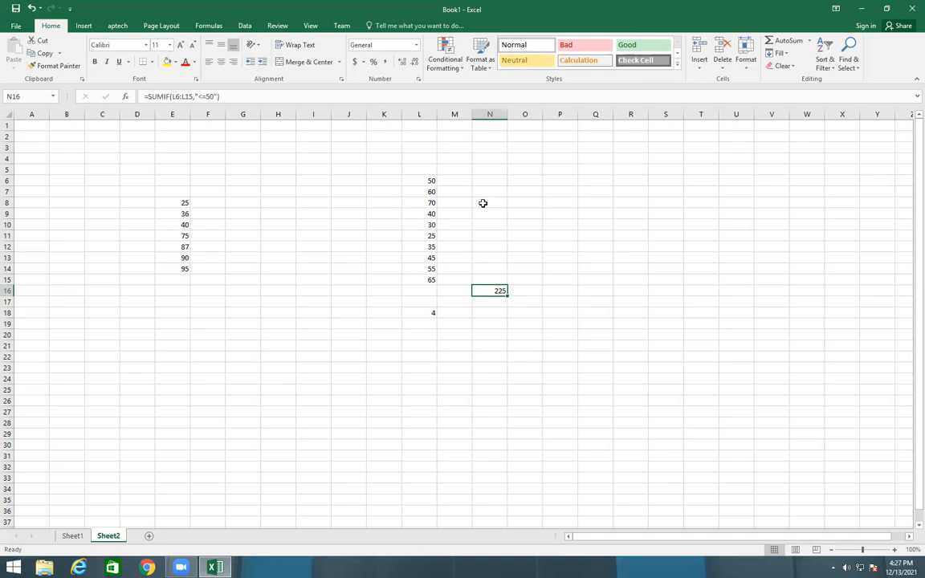
{"action": "key", "text": "BackSpace"}
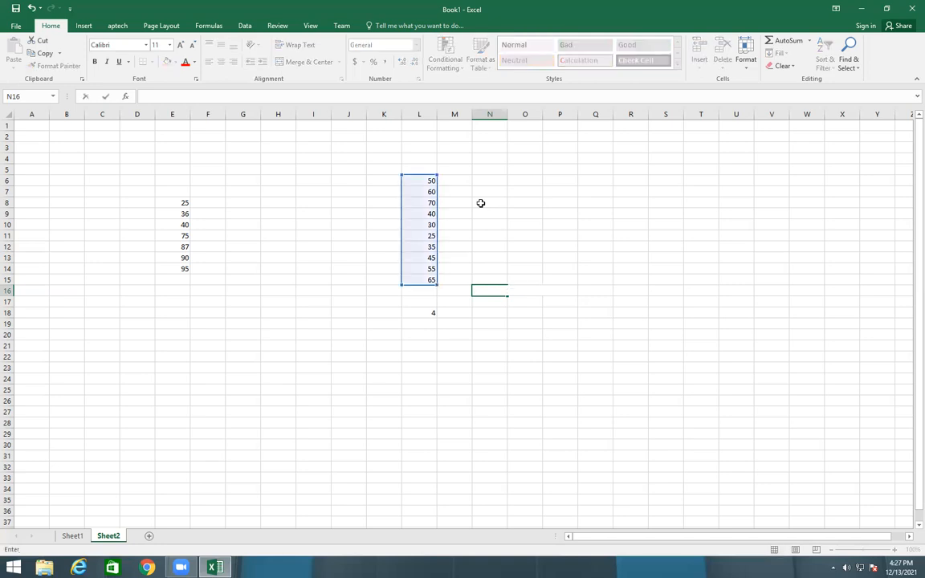
{"action": "type", "text": "=SUM("}
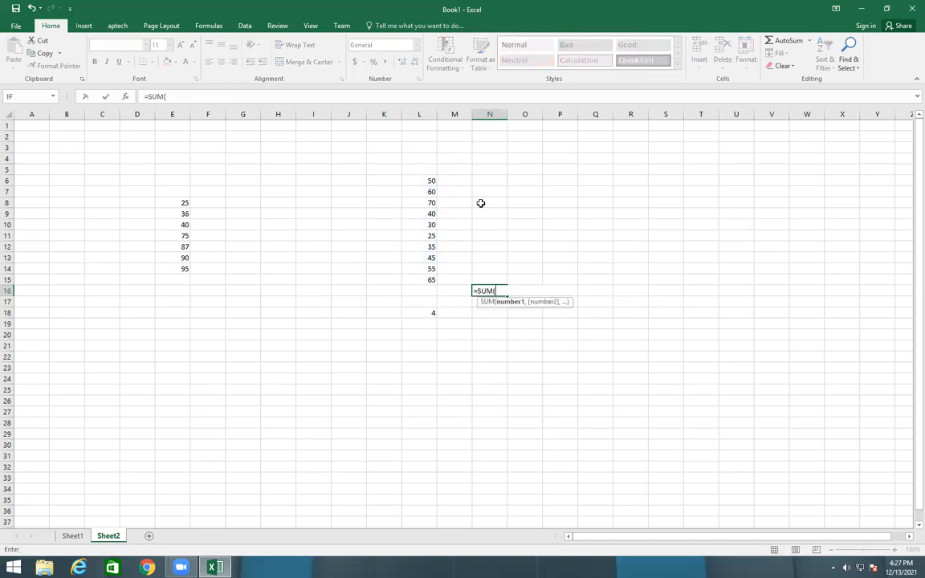
{"action": "key", "text": "BackSpace"}
{"action": "key", "text": "BackSpace"}
{"action": "key", "text": "Escape"}
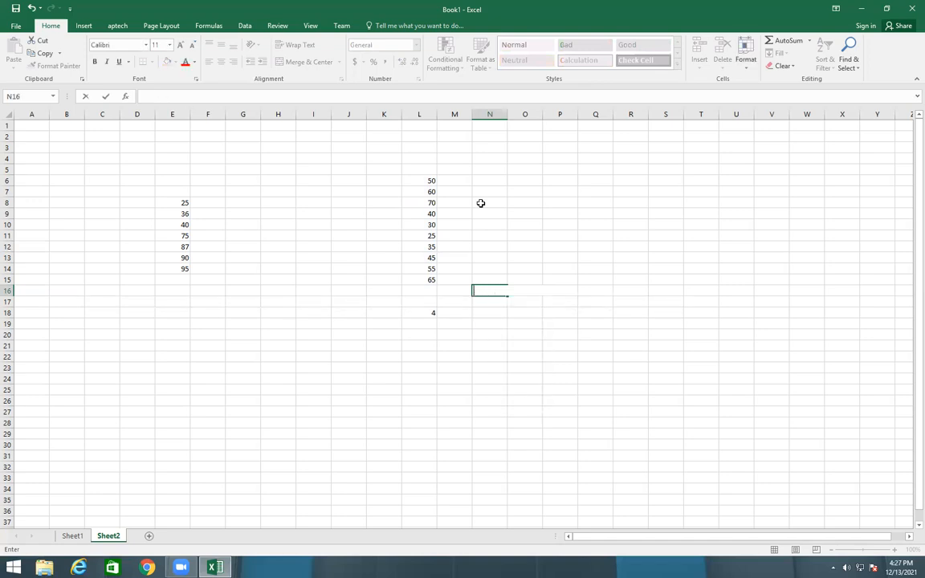
Replace the formula in N16 with =SUMIF(L6:L15,">60") to add only values above 60, and review the entered formula.
{"action": "type", "text": "=s"}
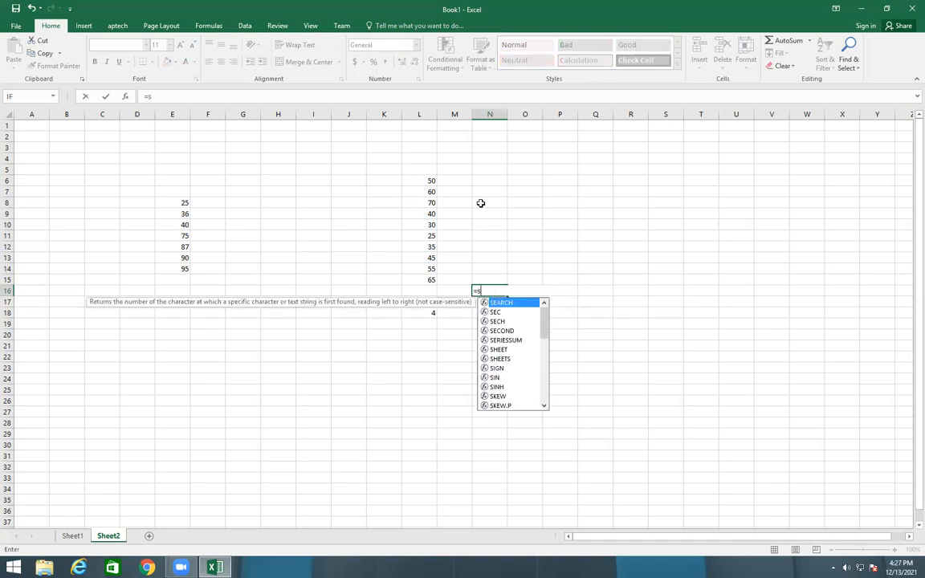
{"action": "type", "text": "um"}
{"action": "key", "text": "Down"}
{"action": "key", "text": "Down"}
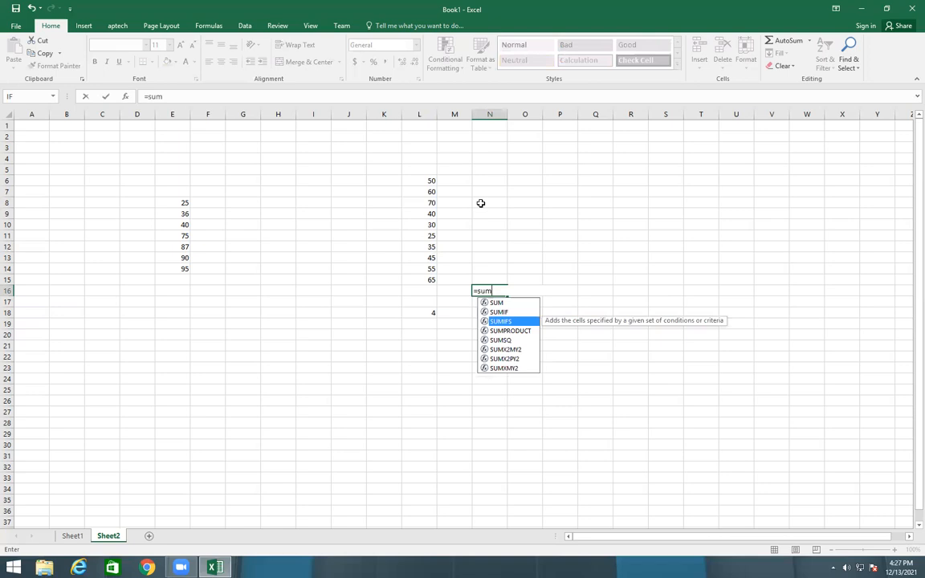
{"action": "key", "text": "Up"}
{"action": "key", "text": "Tab"}
{"action": "left_click_drag", "start_coordinate": [428, 180], "coordinate": [435, 279]}
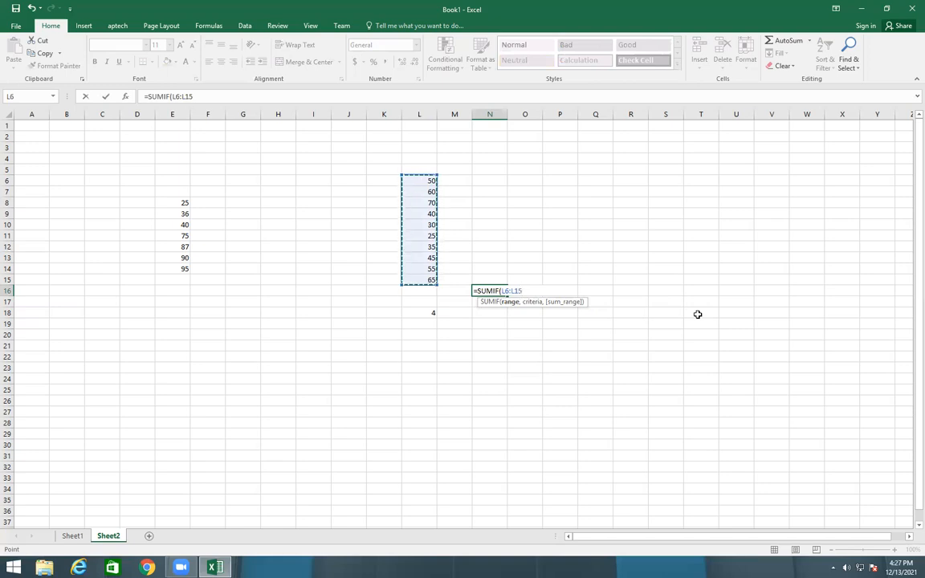
{"action": "type", "text": ",\">6"}
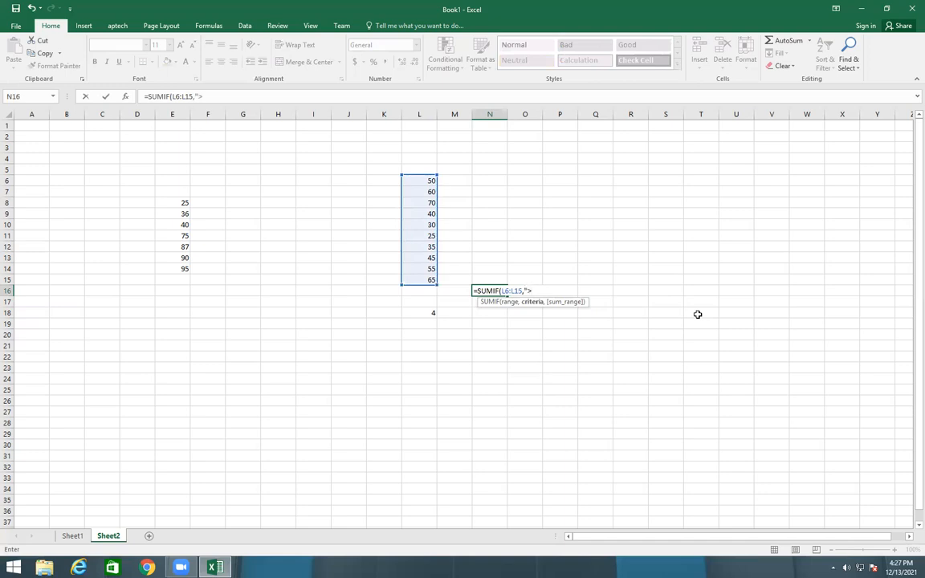
{"action": "type", "text": "0"}
{"action": "key", "text": "Return"}
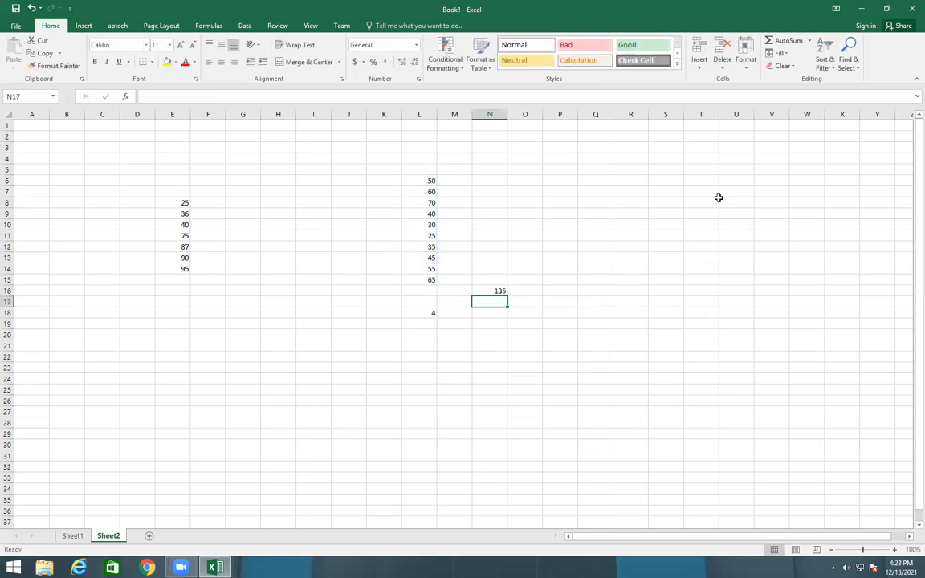
{"action": "key", "text": "Up"}
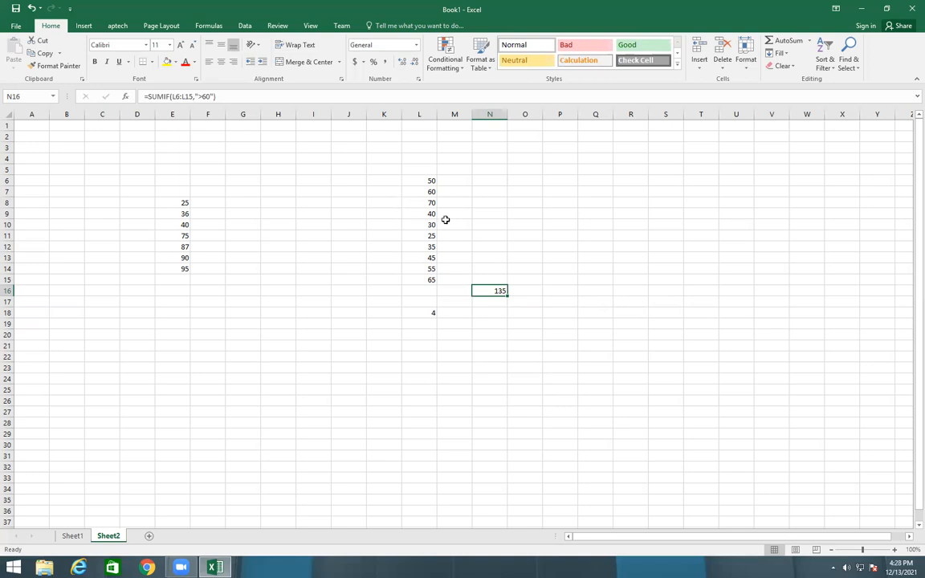
{"action": "scroll", "coordinate": [547, 284], "scroll_direction": "down", "scroll_amount": 1}
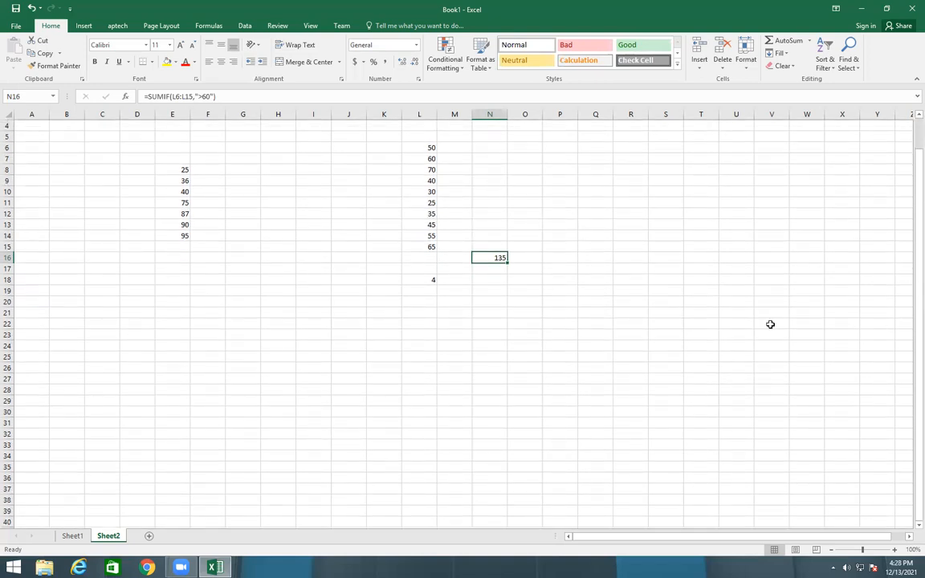